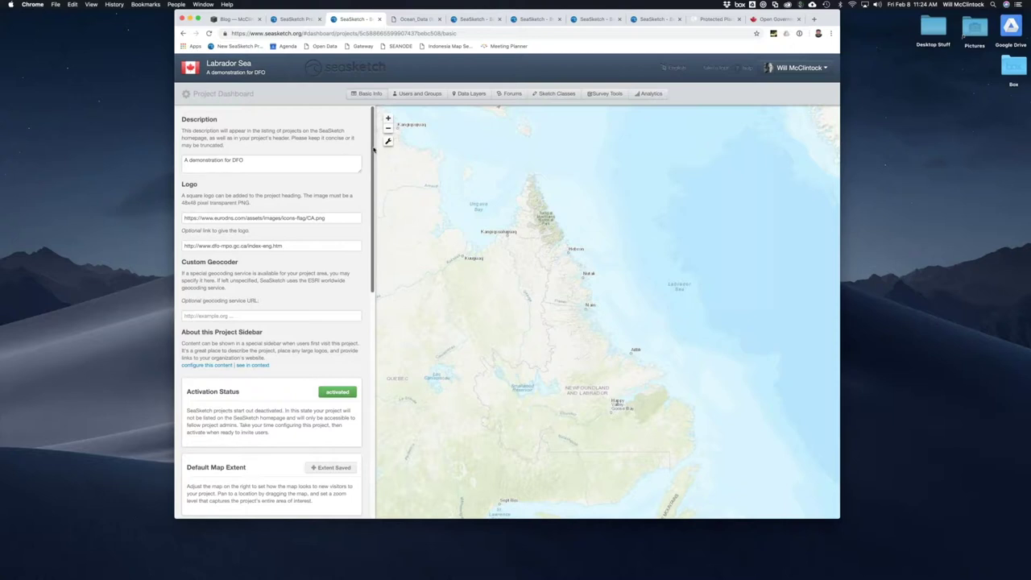
Step: Review the project's basic settings, from activation status through the default language choices to the printout and label options
left_click_drag(373, 157, 374, 267)
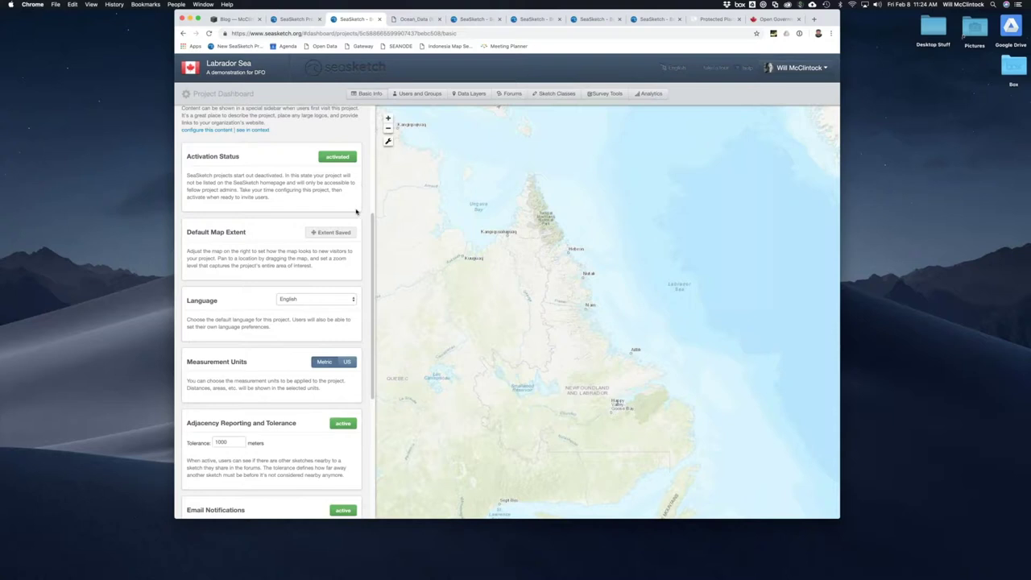
scroll(356, 212, "down", 1)
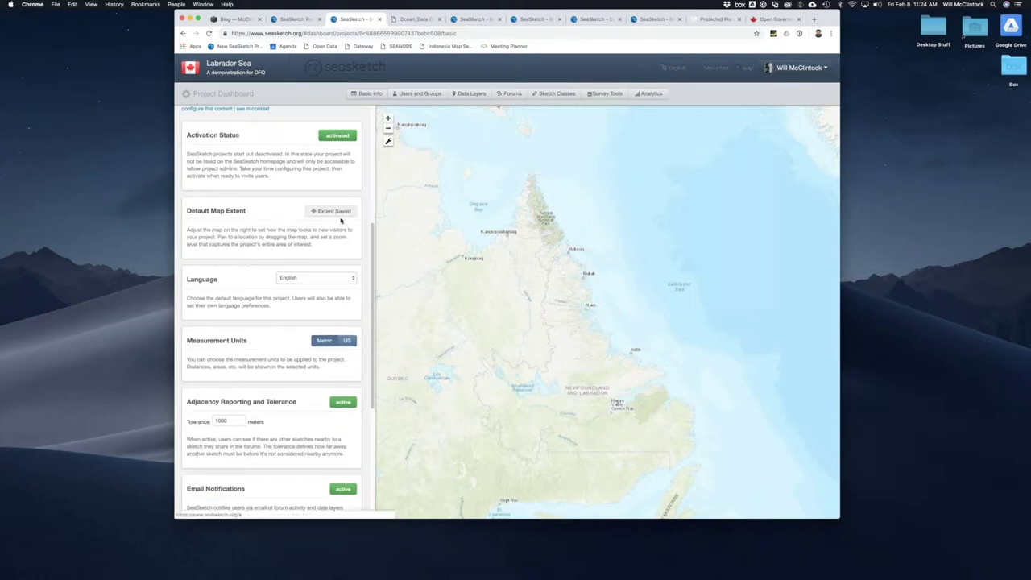
left_click(324, 279)
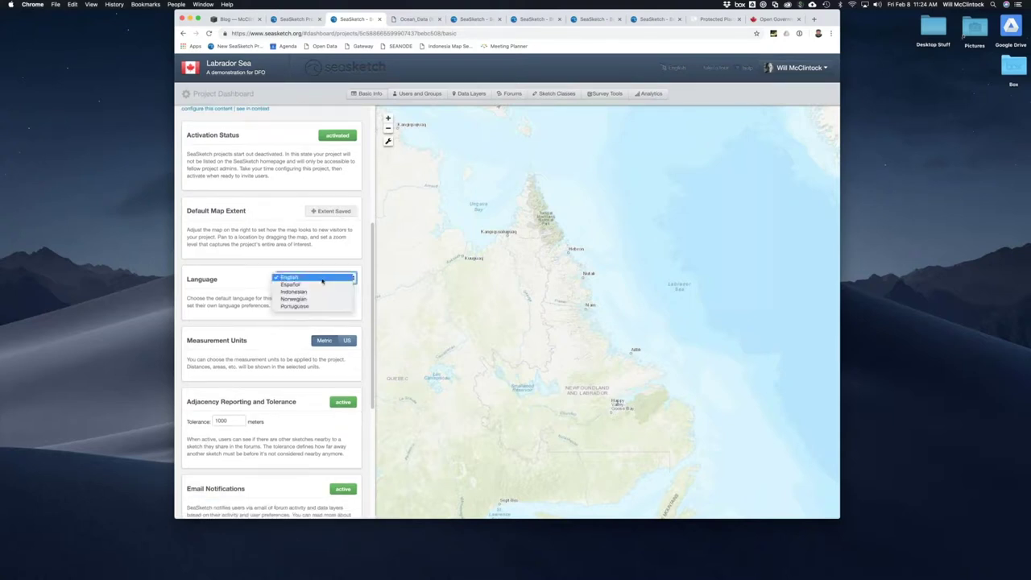
left_click(255, 279)
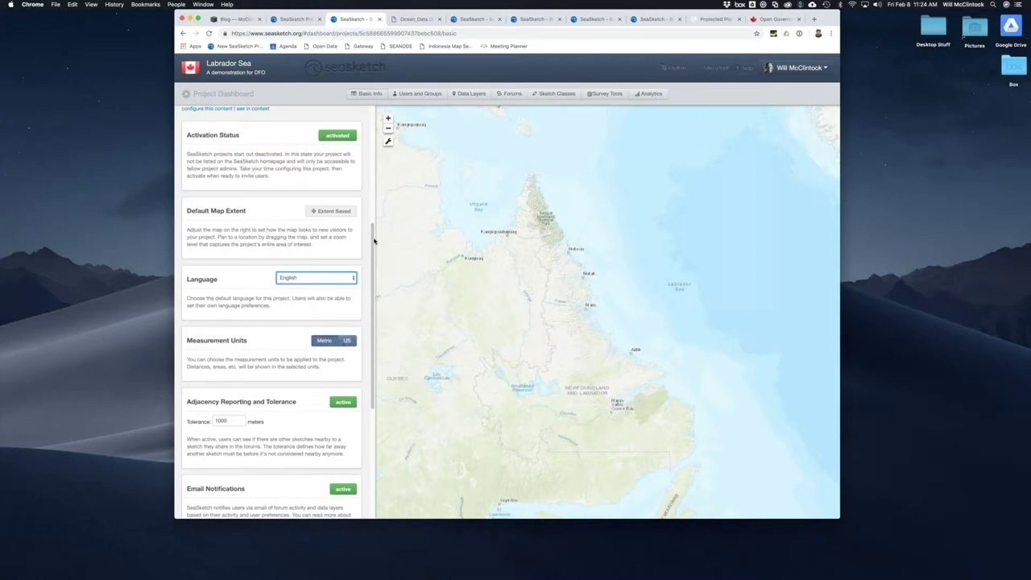
scroll(369, 269, "down", 2)
scroll(369, 269, "down", 5)
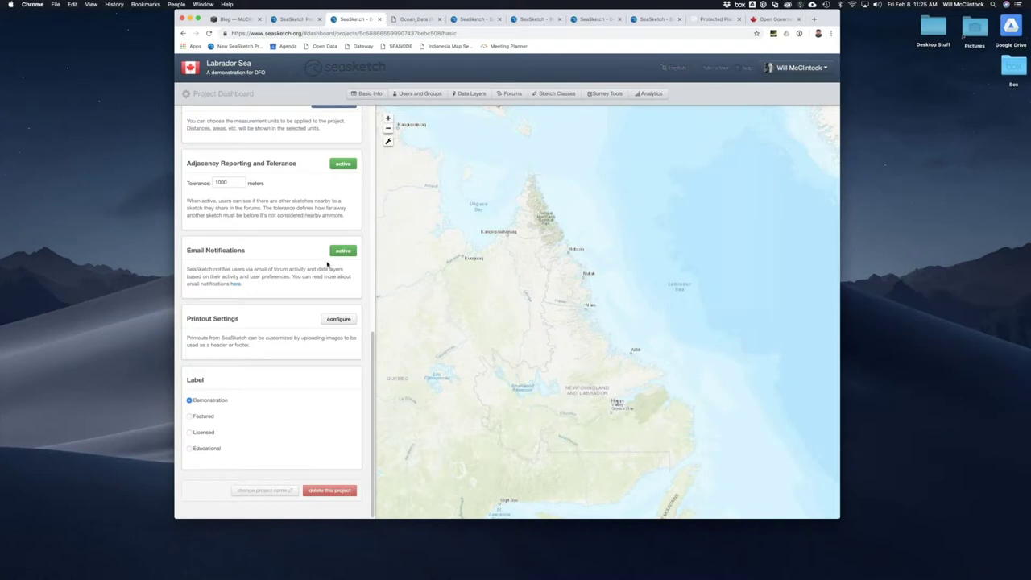
Step: Look through the project's full user list, including each user's status and group, and the members of the DFO group
left_click(420, 93)
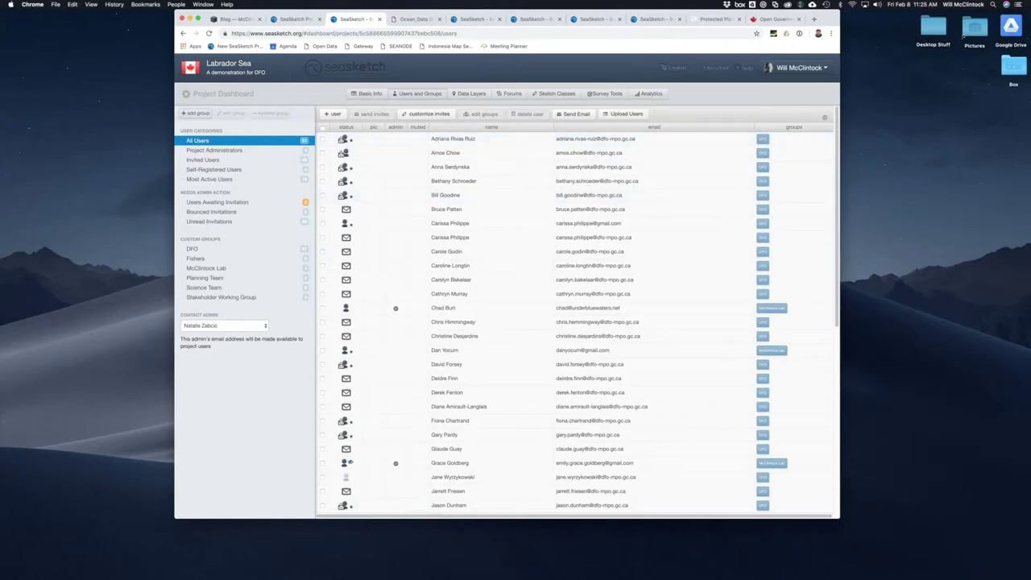
scroll(488, 206, "down", 2)
scroll(487, 213, "up", 2)
scroll(487, 266, "down", 5)
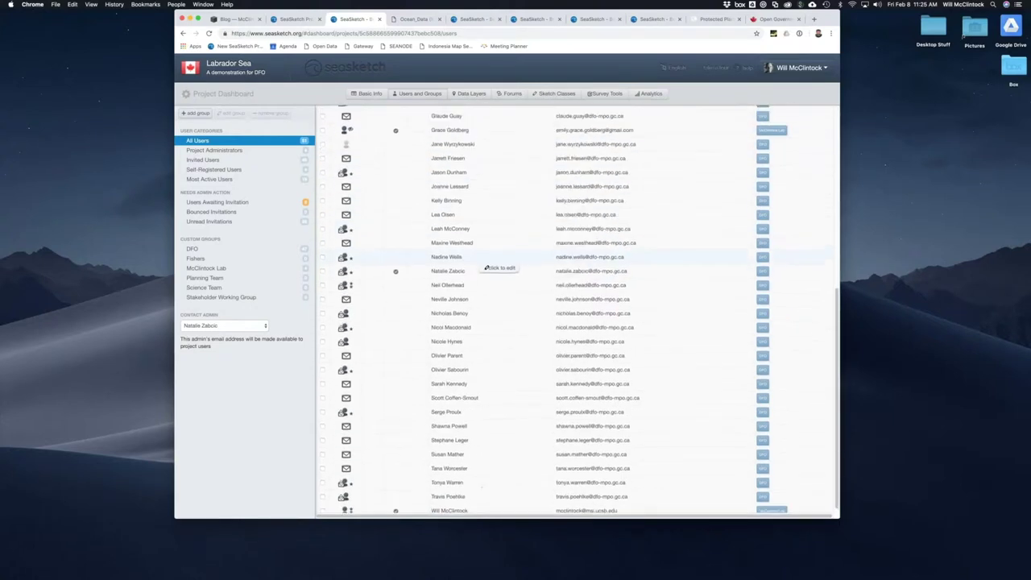
scroll(486, 268, "up", 5)
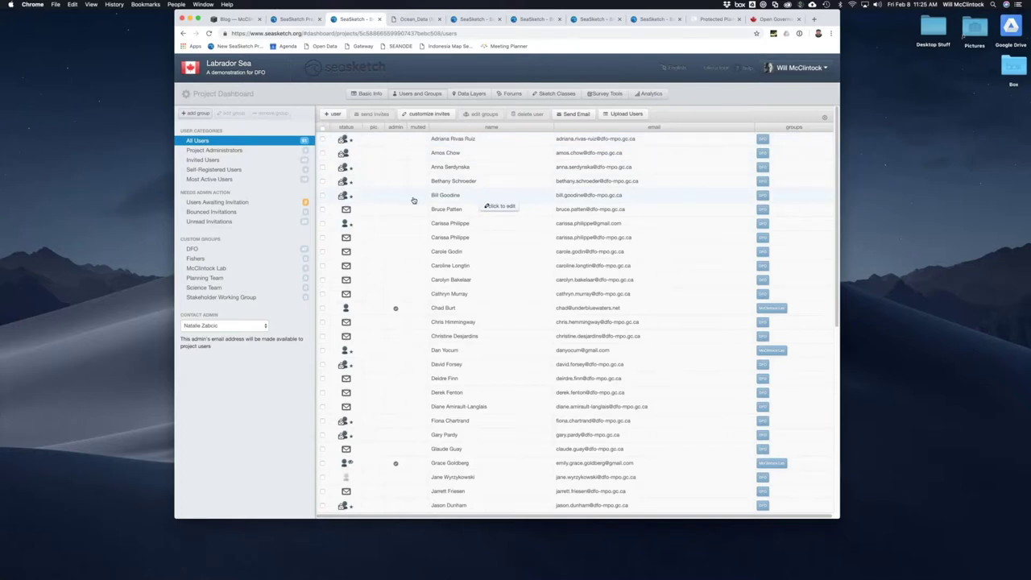
scroll(413, 200, "down", 8)
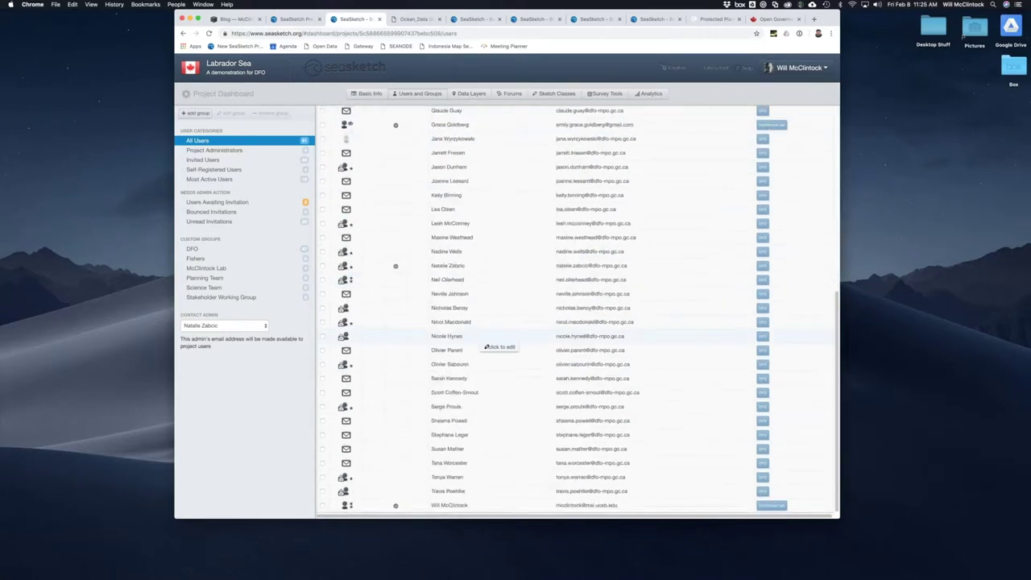
scroll(486, 347, "up", 8)
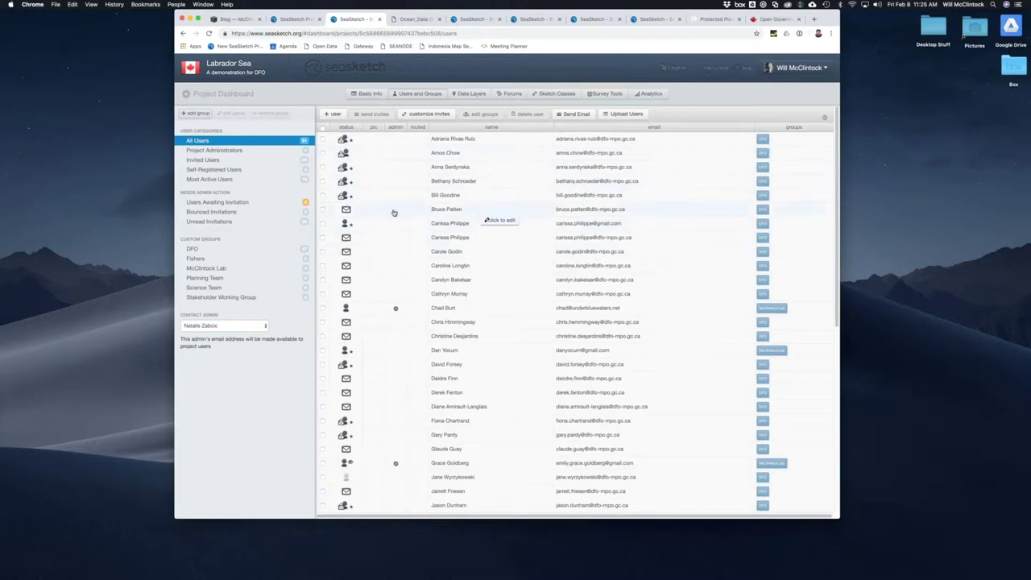
left_click(238, 249)
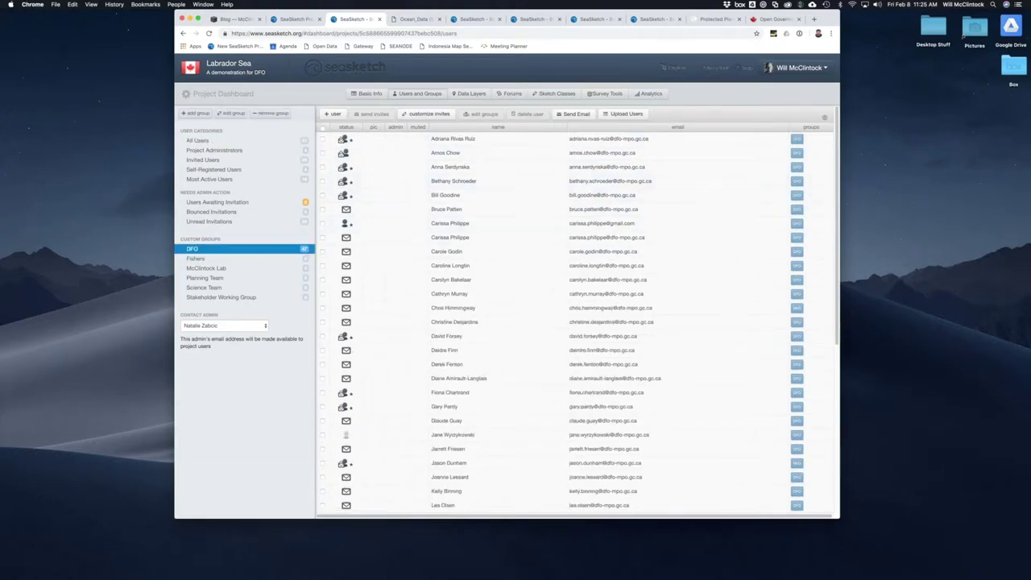
Step: Grant the only non-admin member of the lab's custom group permission to access the project dashboard, then view the Planning Team group
left_click(255, 269)
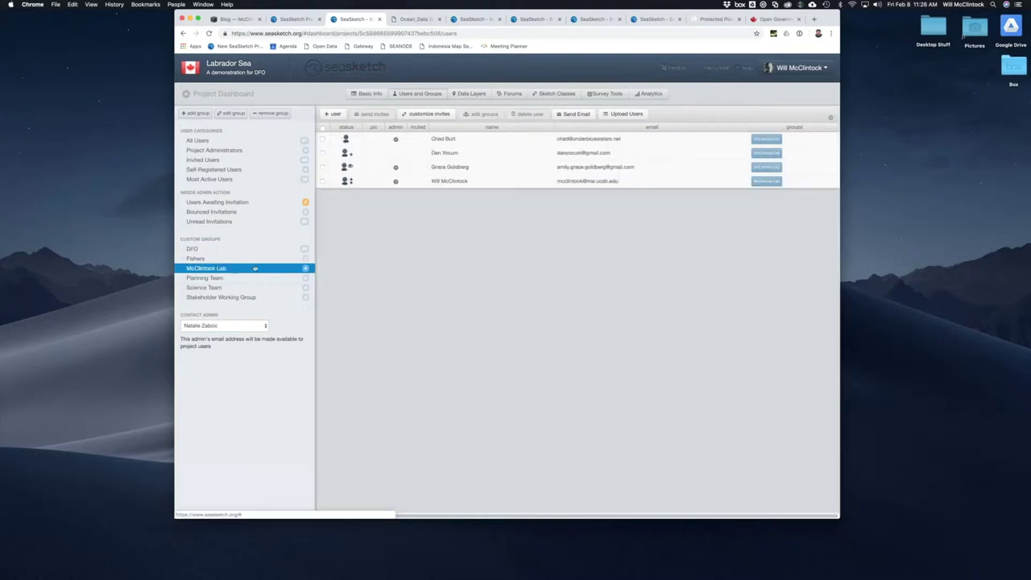
left_click(419, 155)
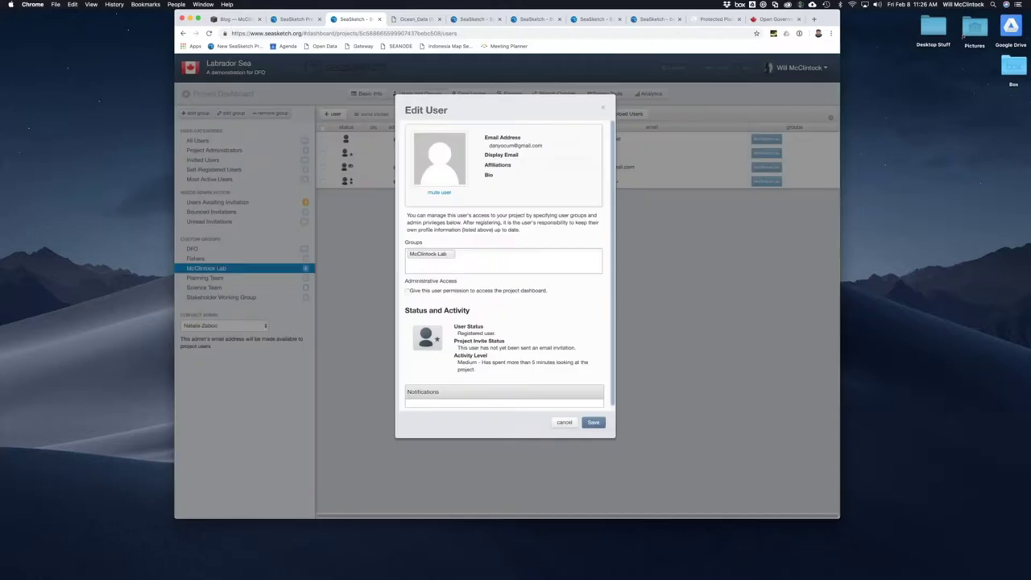
left_click(408, 292)
left_click(593, 422)
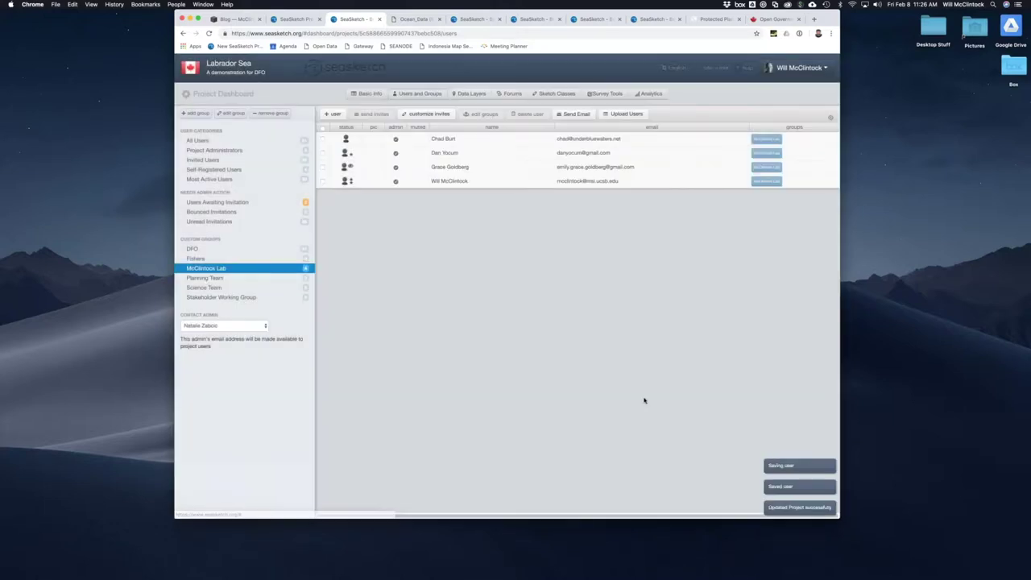
left_click(243, 280)
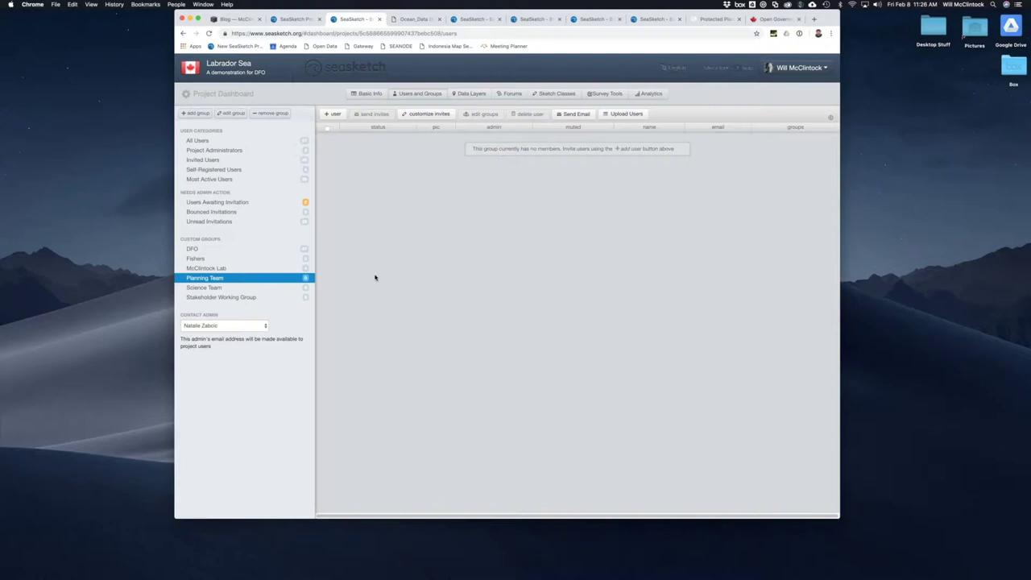
Step: Set Oceans as the project's default basemap and publish the change to users
left_click(475, 93)
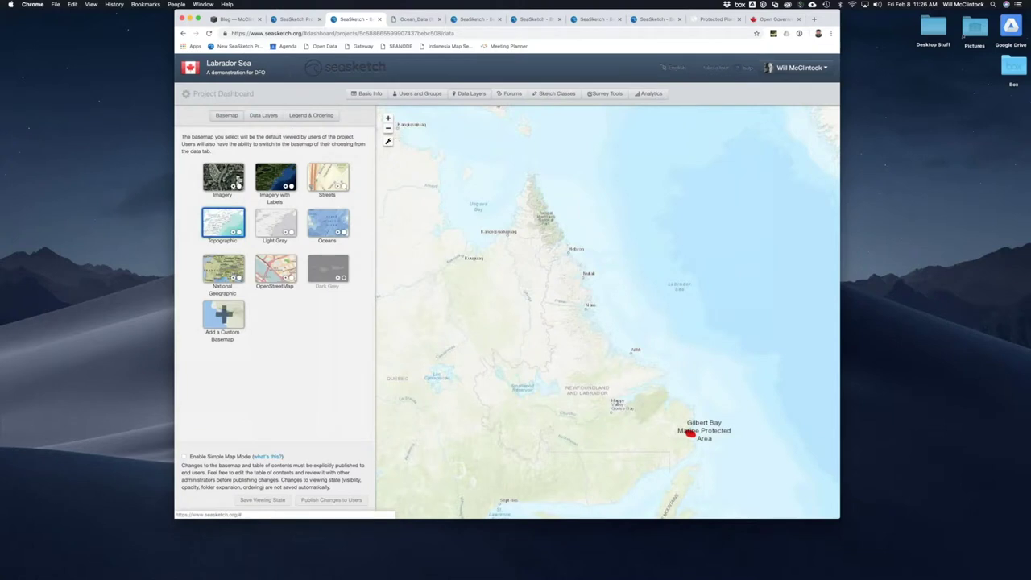
left_click(348, 218)
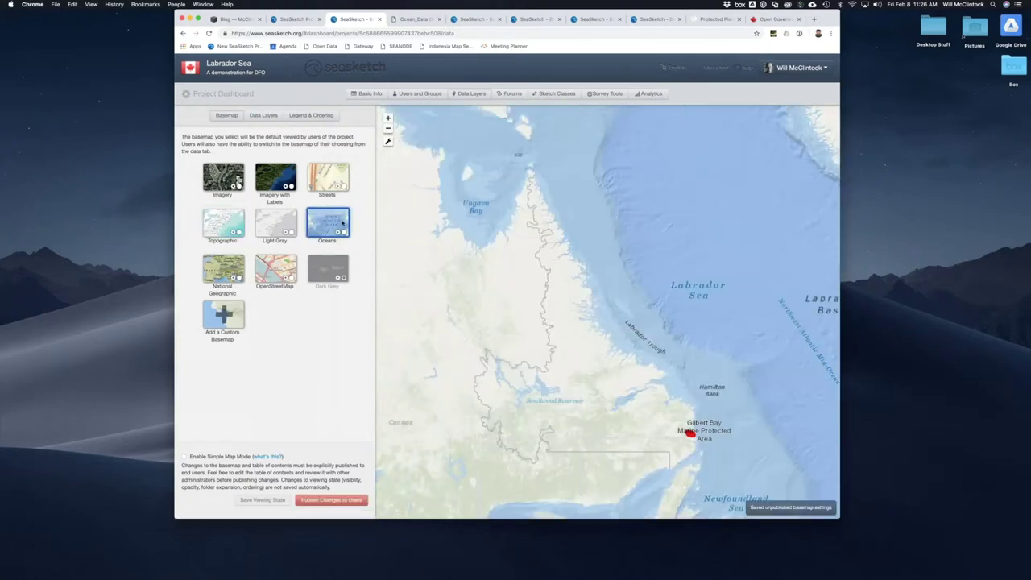
left_click(337, 501)
left_click(573, 103)
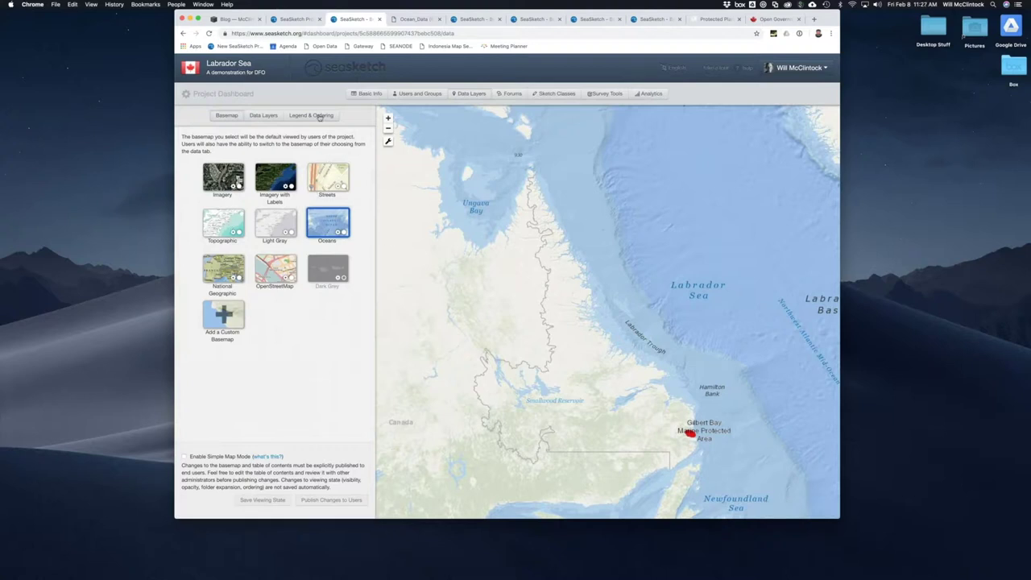
Step: Start adding a new layer to the project's data layers
left_click(261, 115)
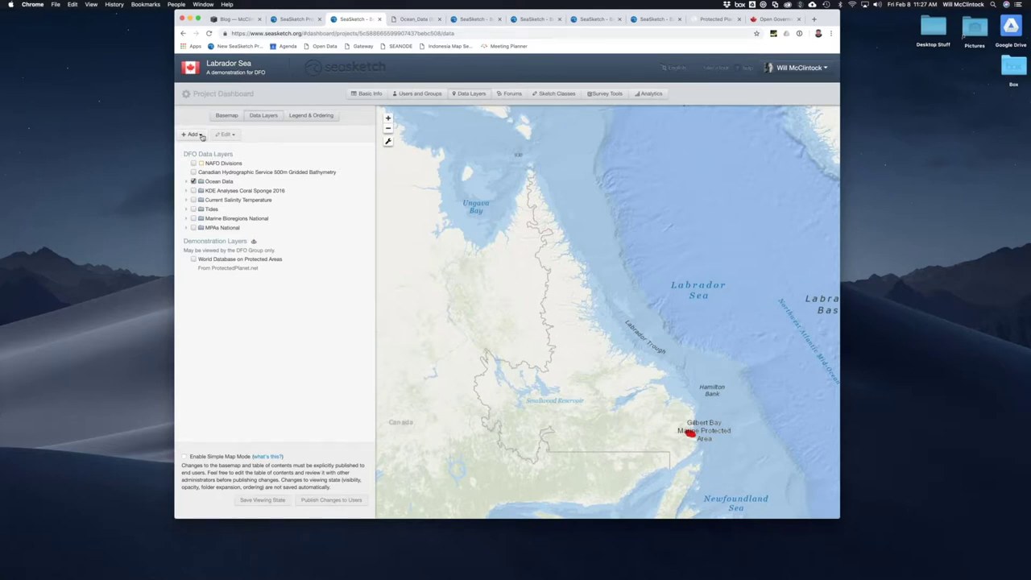
left_click(194, 135)
left_click(196, 167)
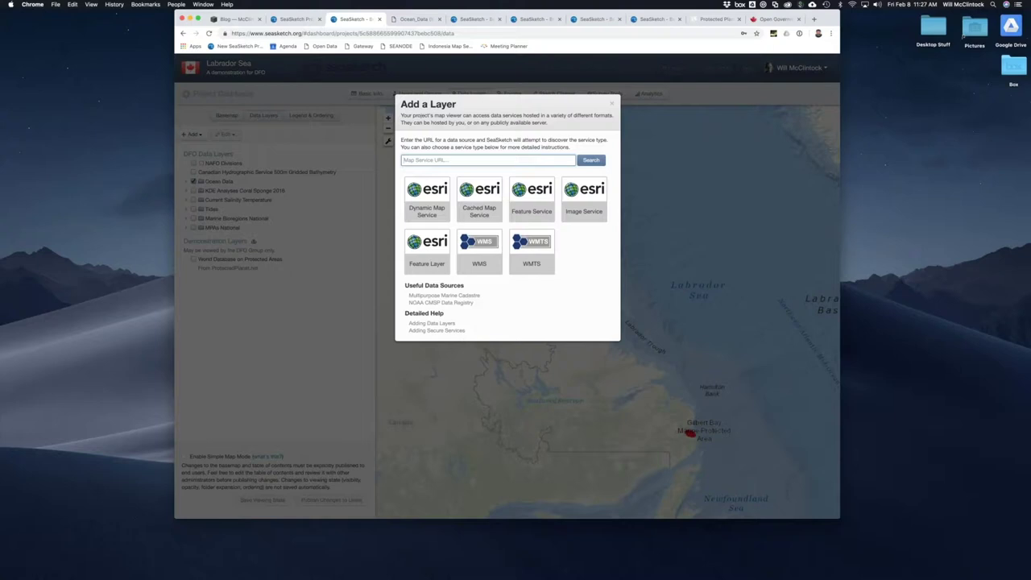
Step: Switch to the Canadian Open Government Portal, search its open data records for "labrador" and skim the results
left_click(715, 19)
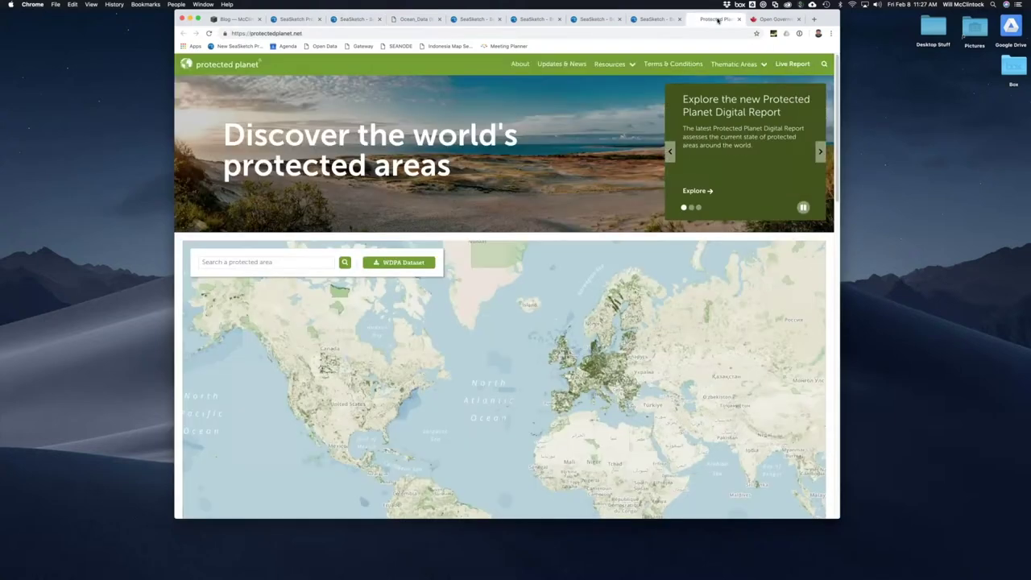
left_click(382, 203)
type("labrador")
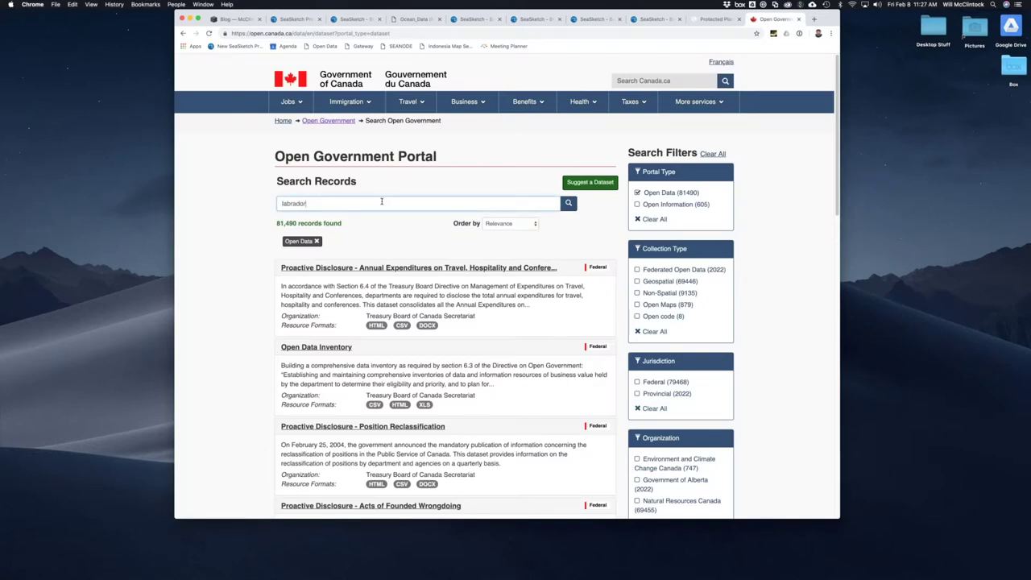
key("Return")
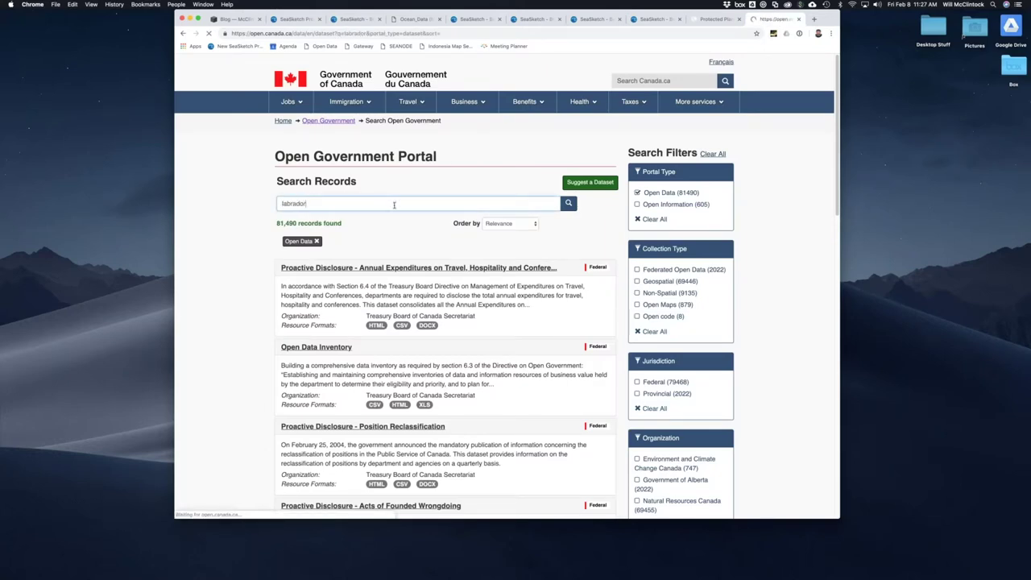
scroll(413, 276, "down", 5)
scroll(413, 276, "down", 4)
scroll(398, 242, "up", 8)
Step: Refine the portal search to "labrador fishing" and filter the records to the Web Service resource type
left_click(387, 202)
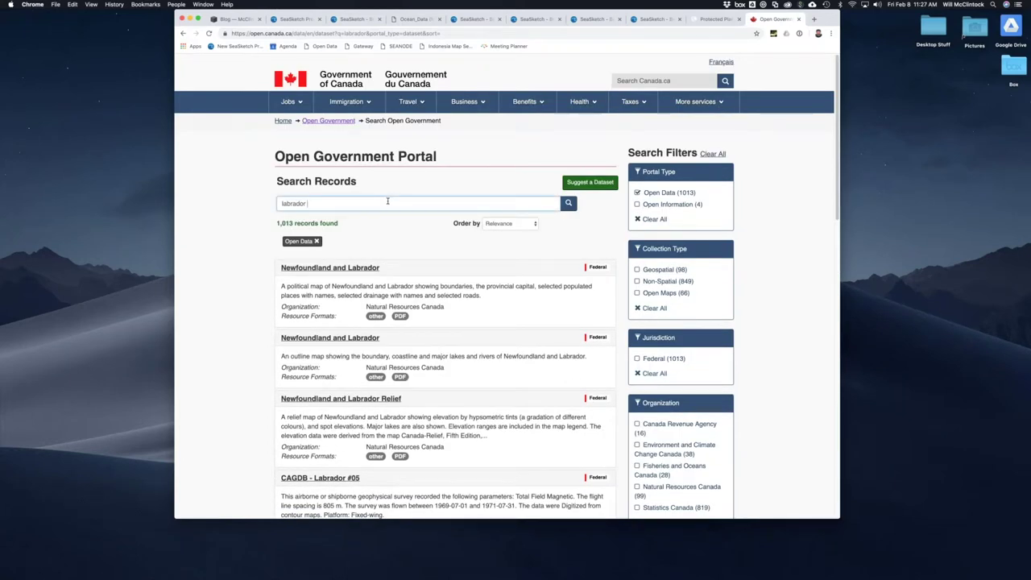
type("fishing")
key("Return")
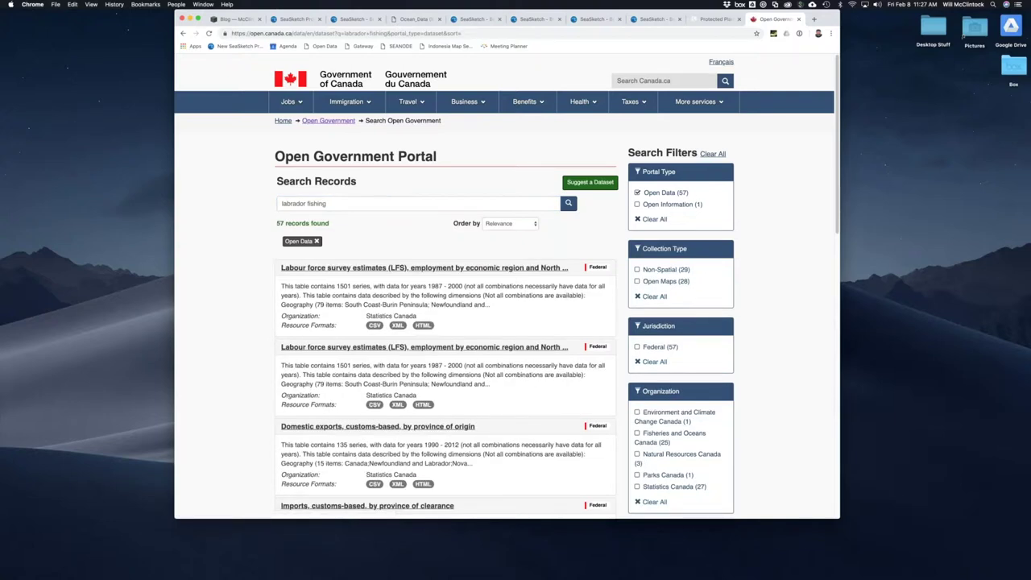
scroll(368, 271, "down", 1)
scroll(370, 272, "down", 5)
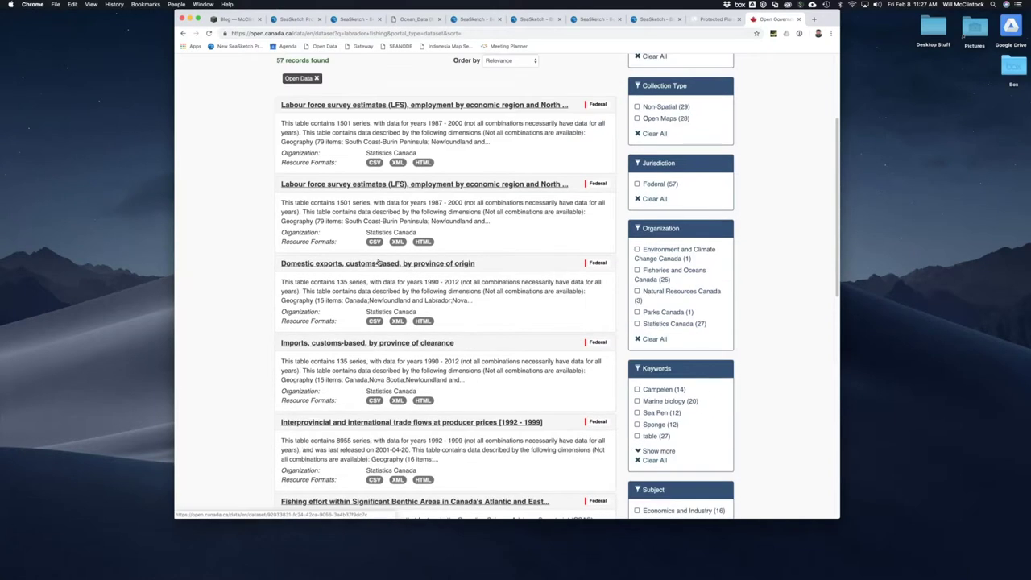
scroll(380, 234, "up", 2)
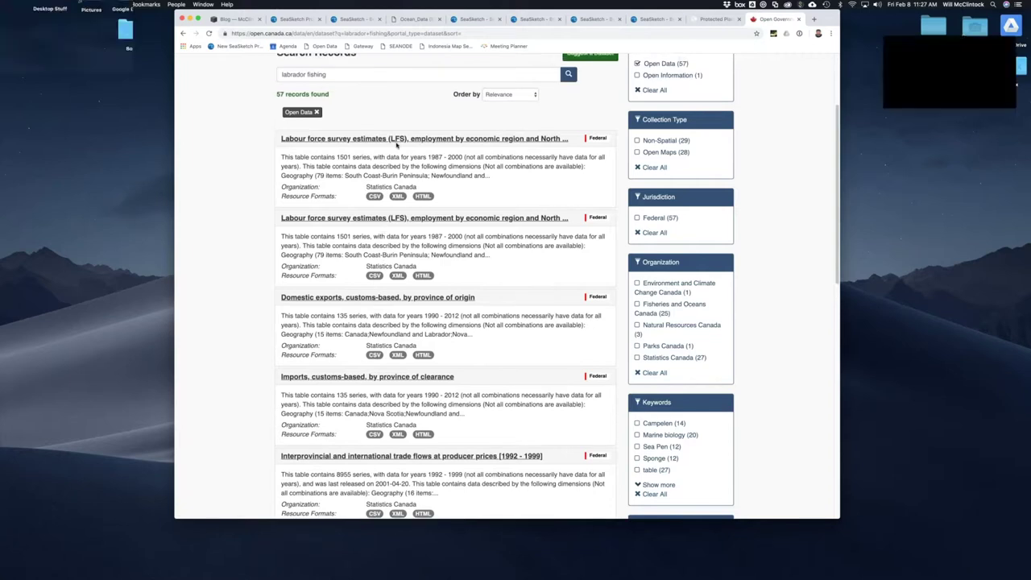
scroll(371, 135, "up", 4)
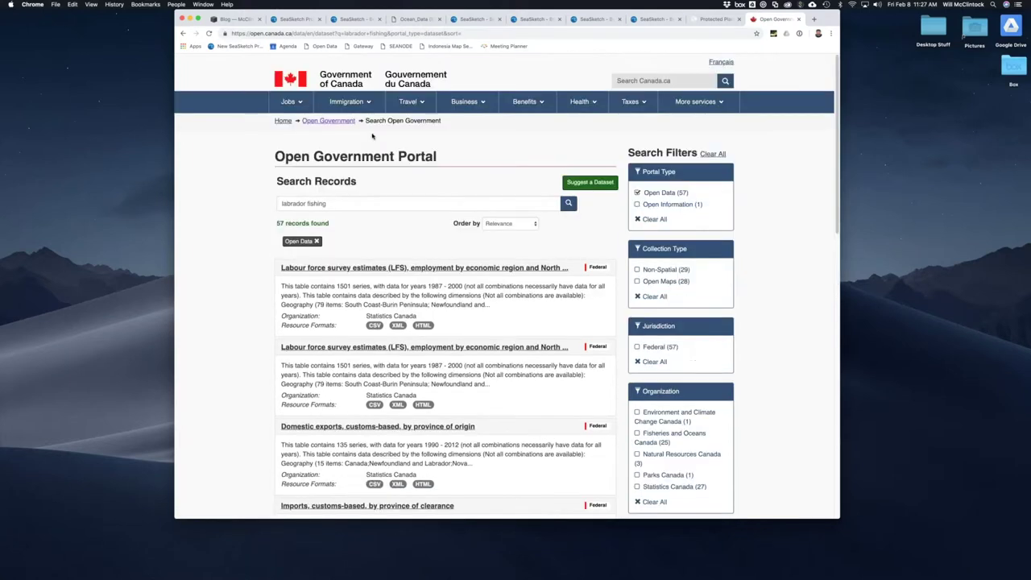
scroll(654, 303, "down", 1)
scroll(653, 298, "down", 12)
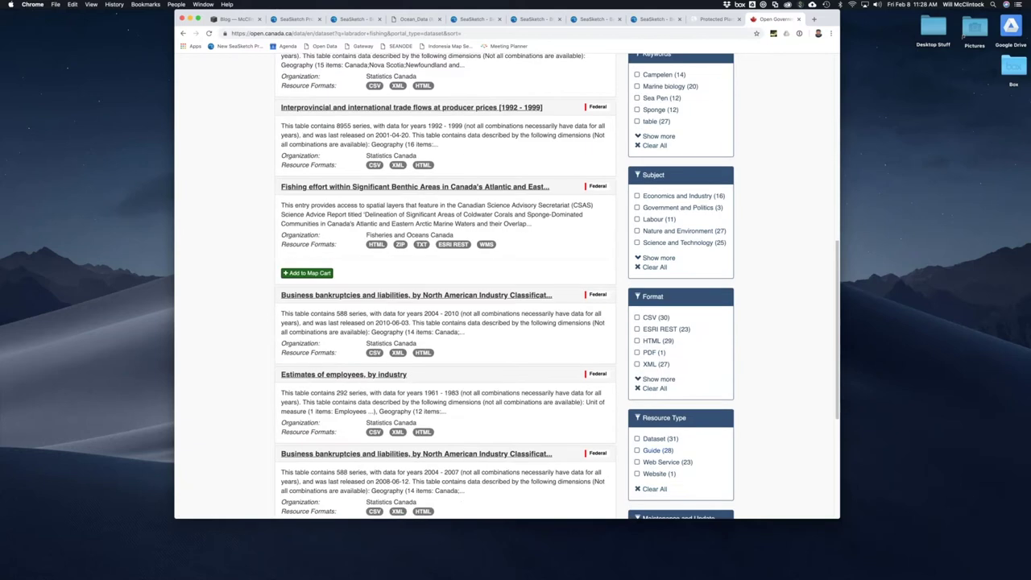
left_click(637, 462)
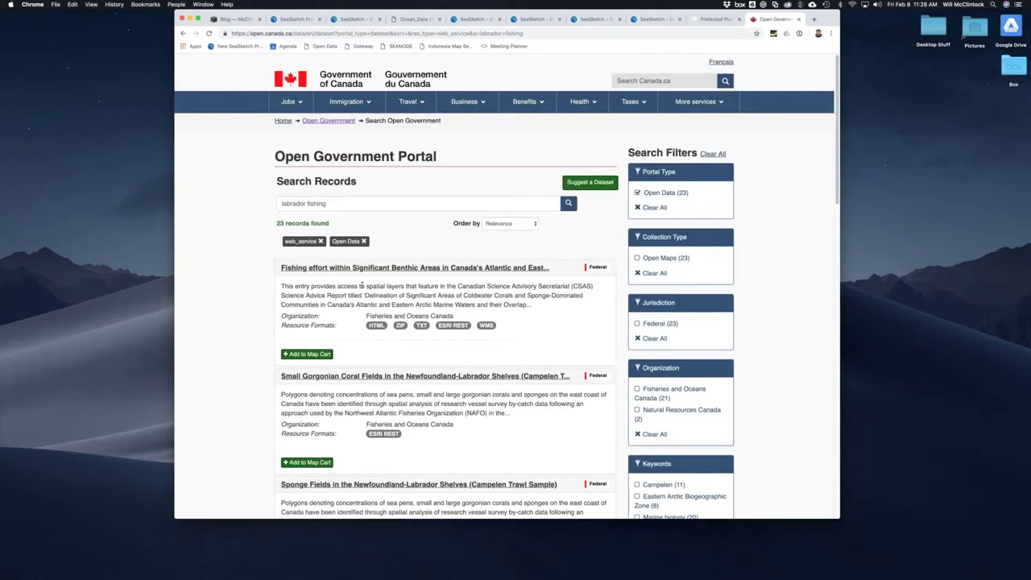
Step: Open the record on fishing effort within Significant Benthic Areas and access its English ESRI REST web service
left_click(363, 269)
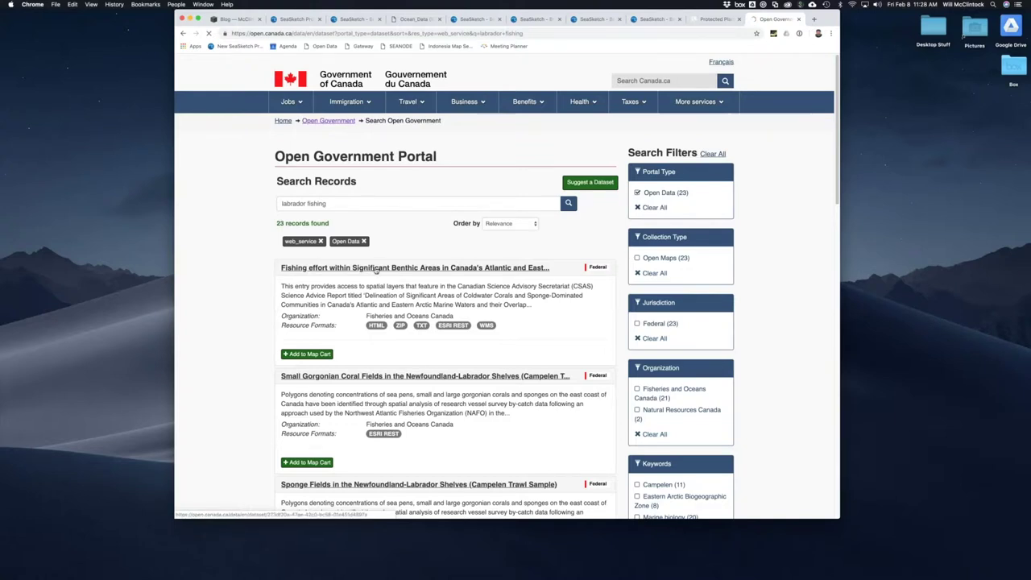
scroll(516, 322, "down", 5)
scroll(516, 322, "down", 1)
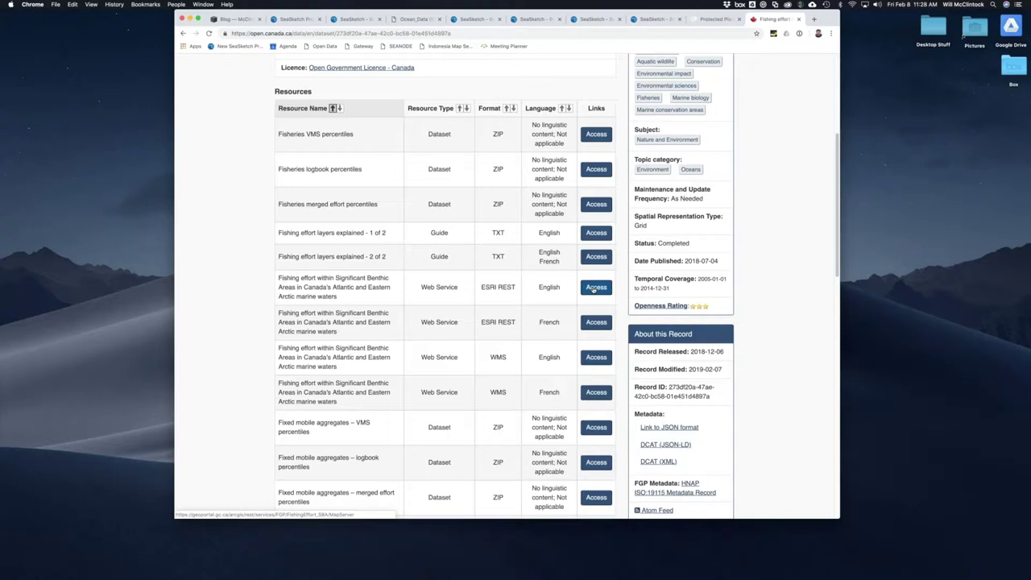
left_click(595, 287)
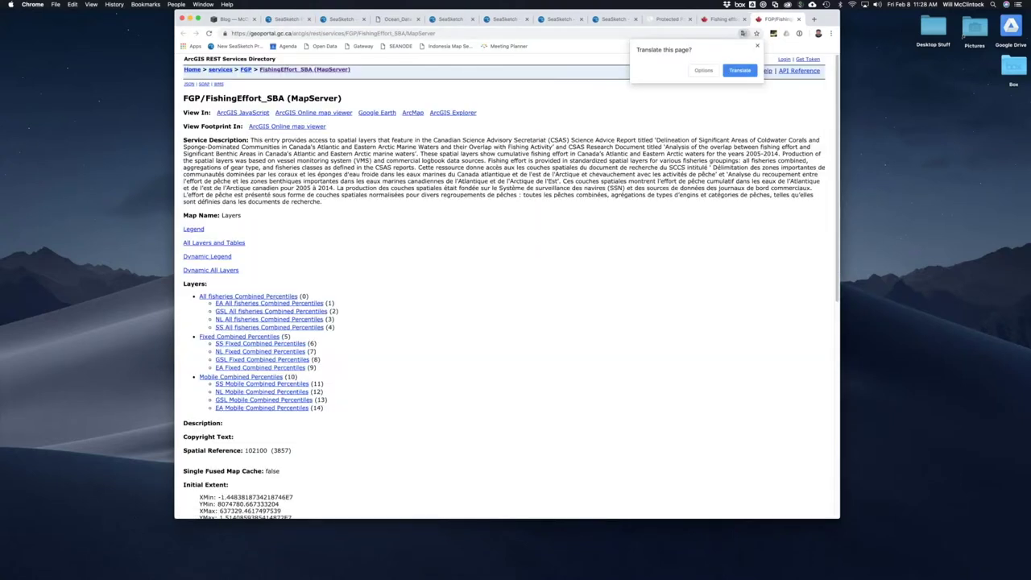
Step: Dismiss the translation offer and copy the web address of the FGP/FishingEffort_SBA map service
left_click(757, 45)
left_click(476, 34)
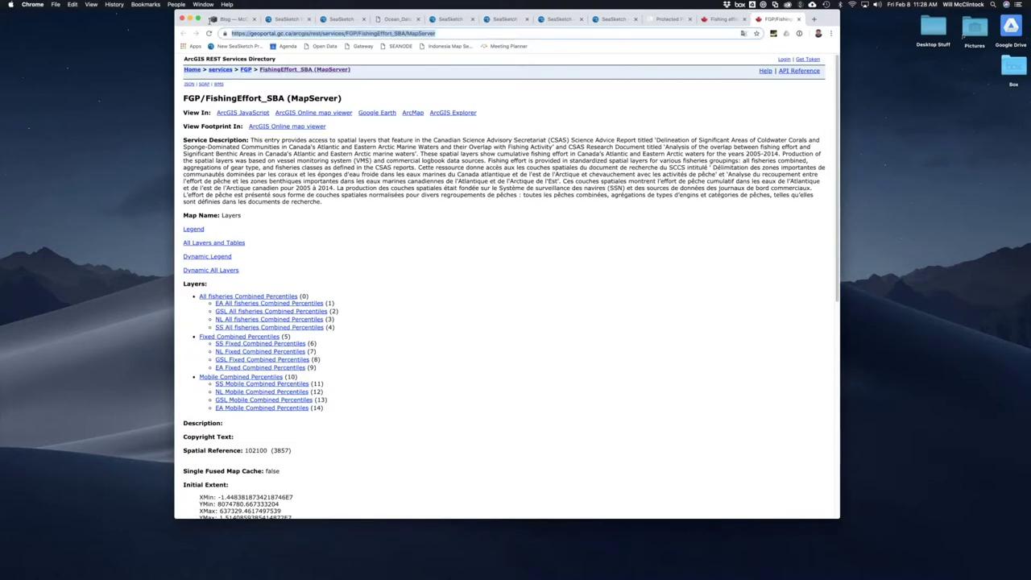
right_click(344, 33)
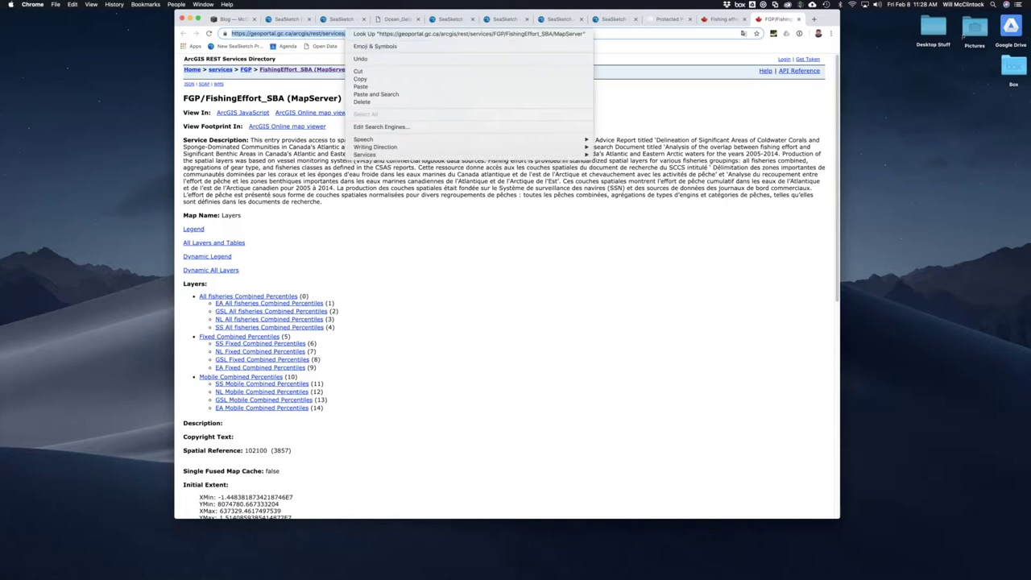
left_click(360, 79)
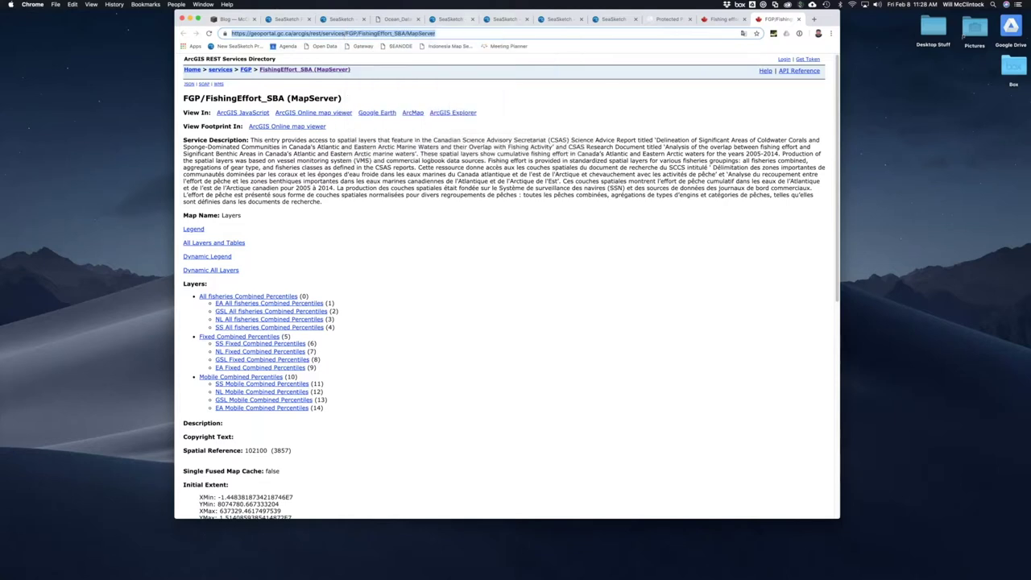
Step: Return to the SeaSketch project and add all layers of the FishingEffort_SBA service to the map using the copied URL
left_click(338, 18)
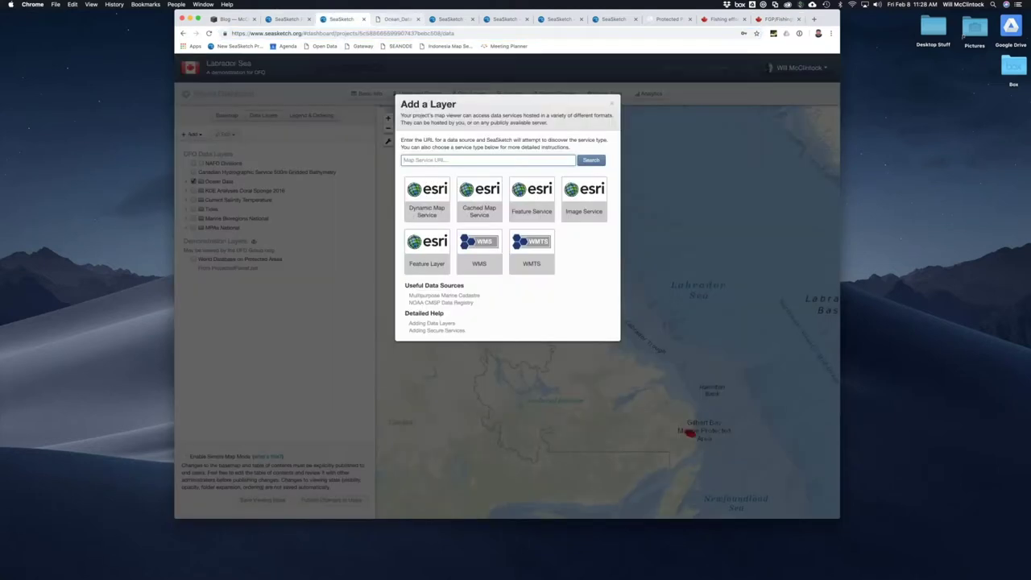
right_click(440, 161)
left_click(457, 213)
left_click(592, 161)
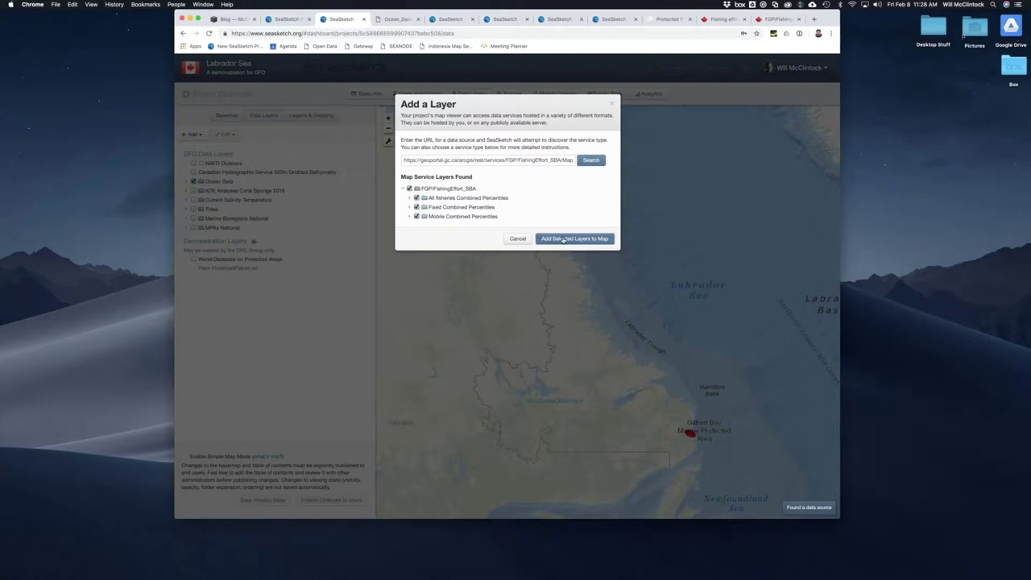
left_click(564, 238)
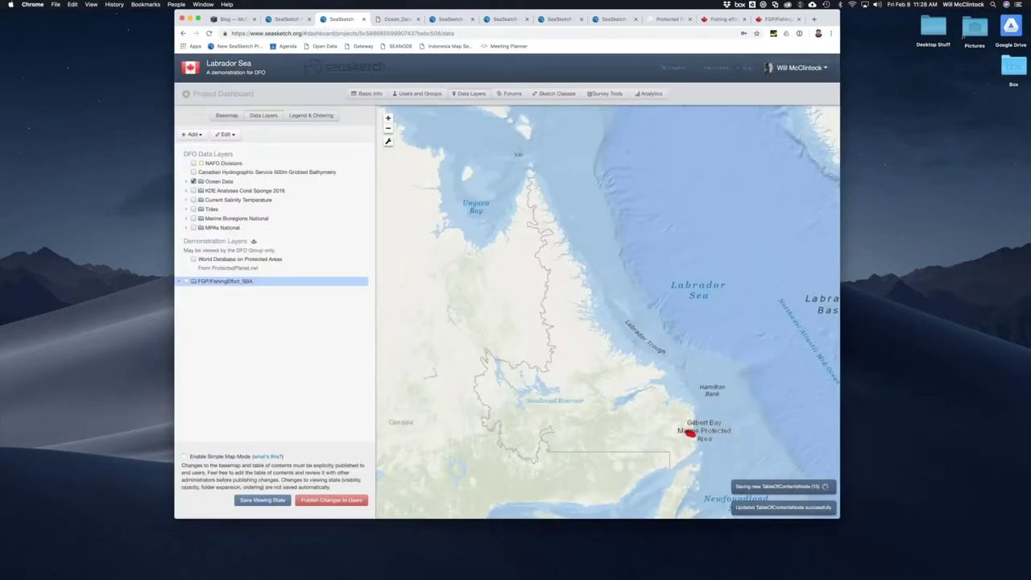
Step: Expand the FGP/FishingEffort_SBA and All fisheries Combined Percentiles folders and display the EA All fisheries Combined Percentiles layer on the map
left_click(181, 283)
left_click(187, 291)
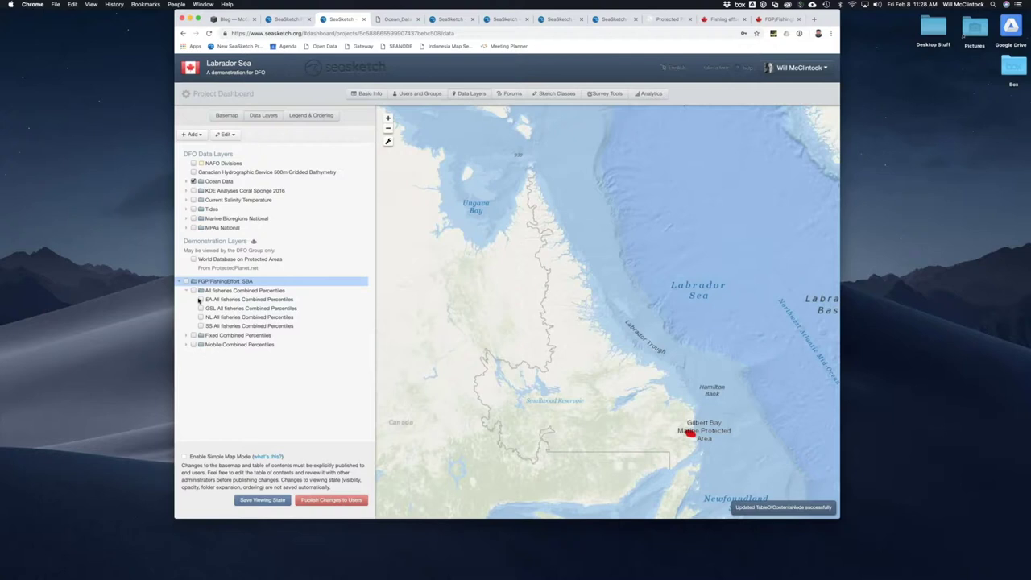
left_click(201, 299)
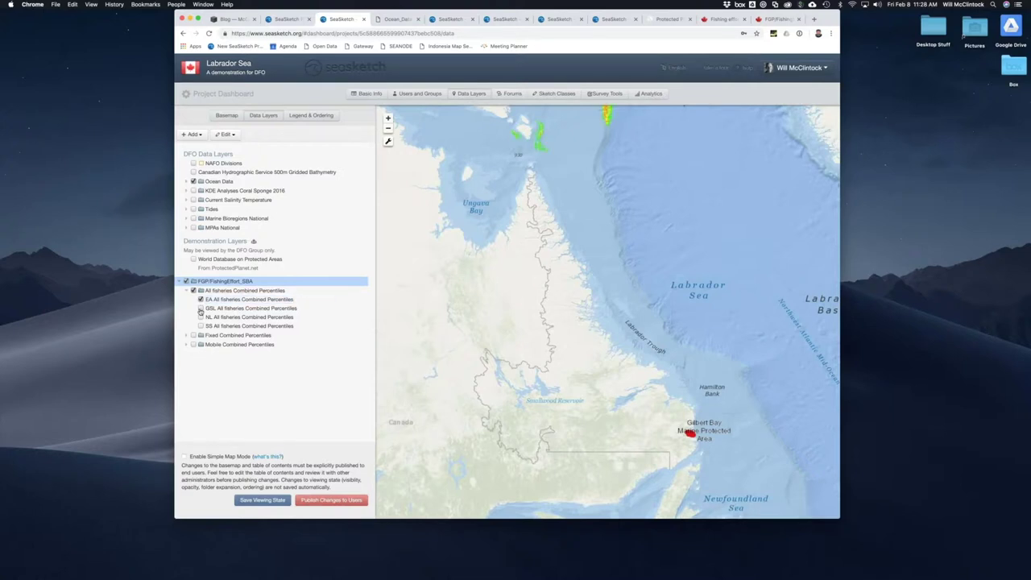
left_click_drag(607, 129, 614, 162)
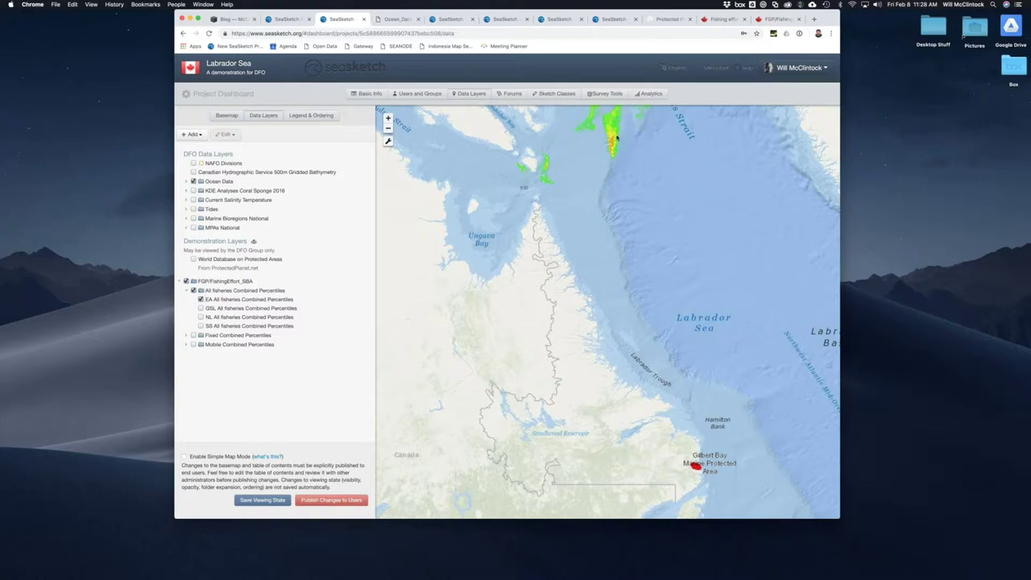
Step: Rename the FGP/FishingEffort_SBA folder as Fishing Effort and enable its Check-Off Only display option
left_click(225, 283)
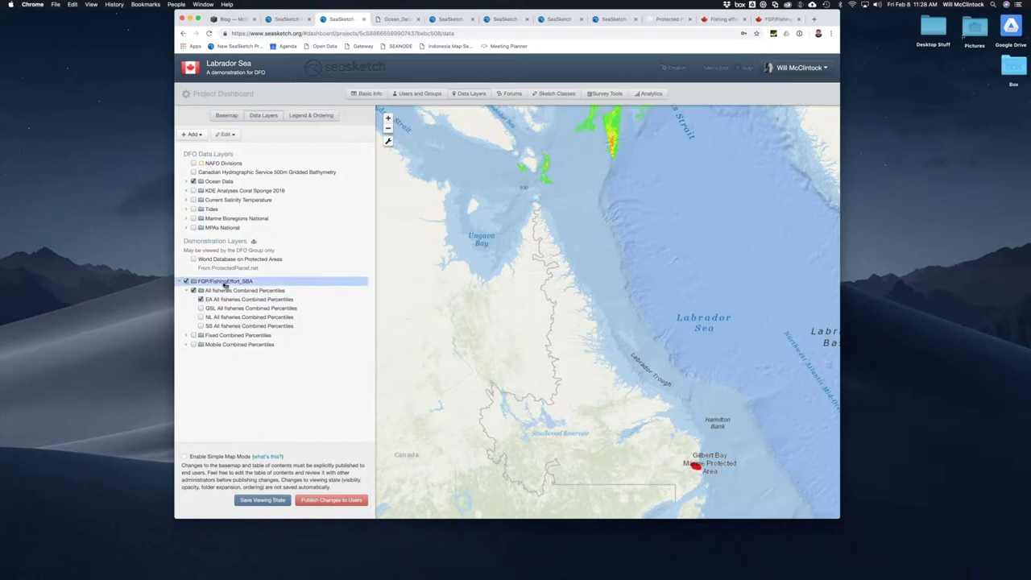
double_click(224, 282)
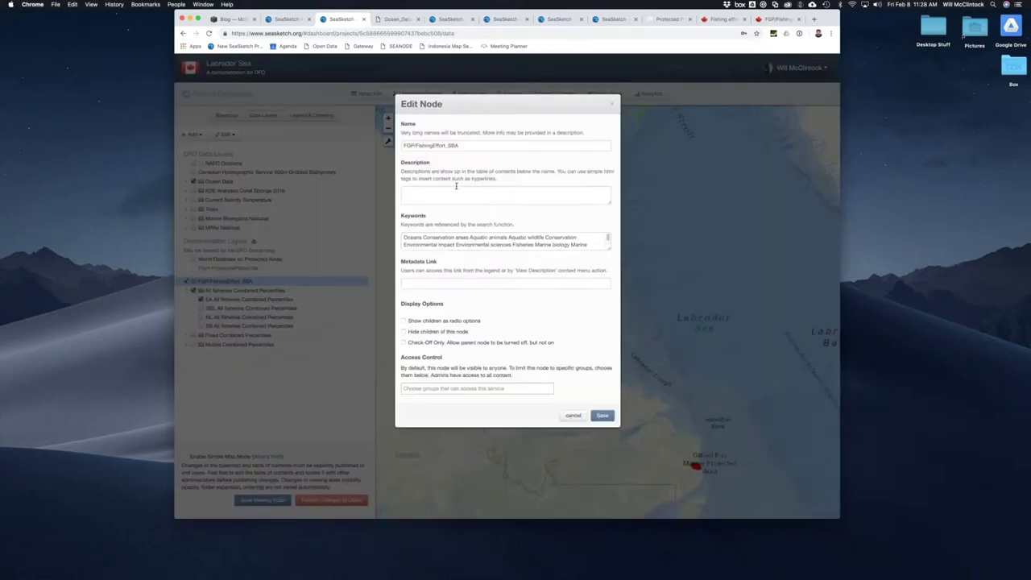
triple_click(475, 146)
type("Fishing Effort")
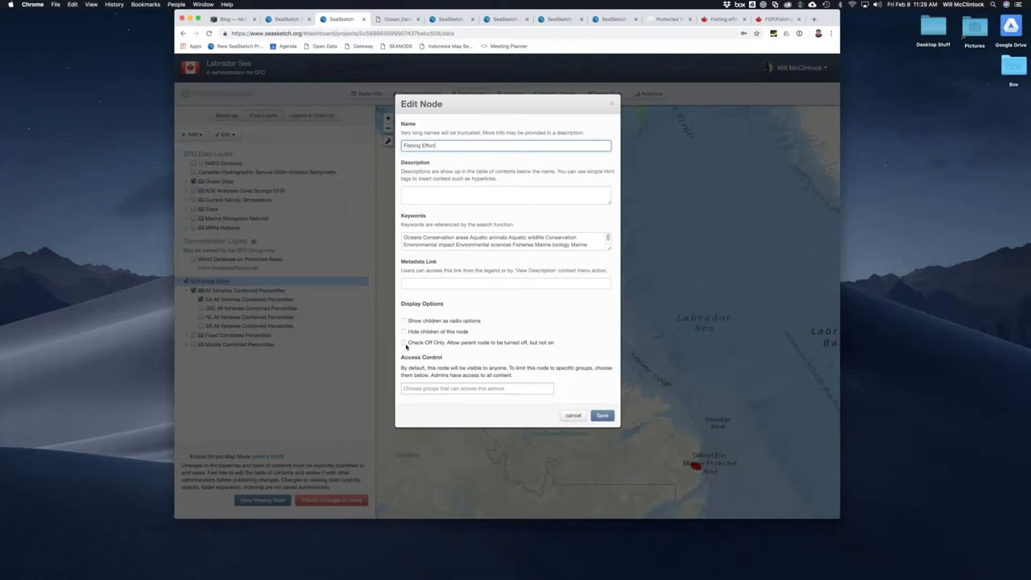
left_click(404, 343)
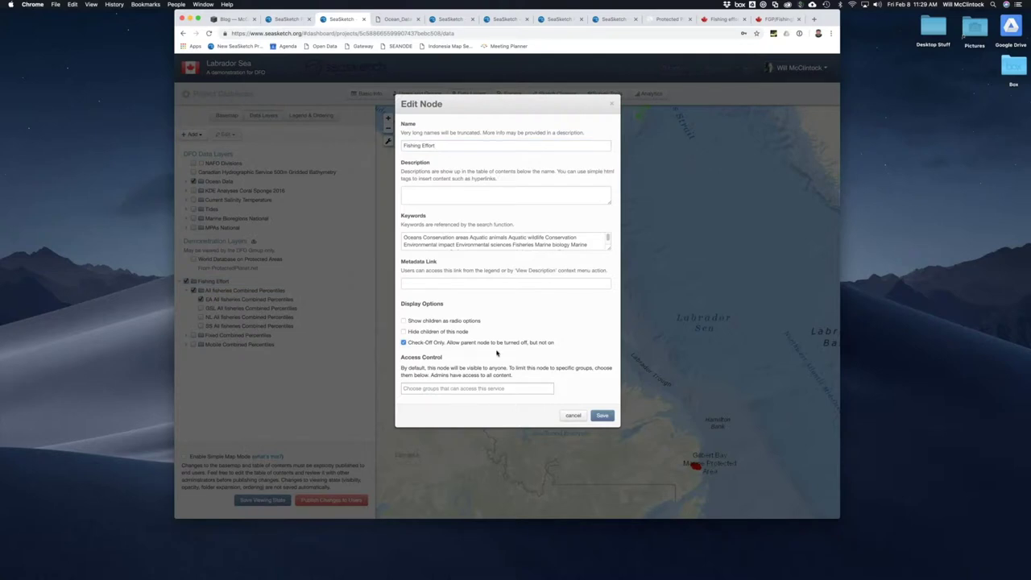
Step: Limit access to the Fishing Effort folder to selected groups including DFO, and publish the changes to users
left_click(454, 389)
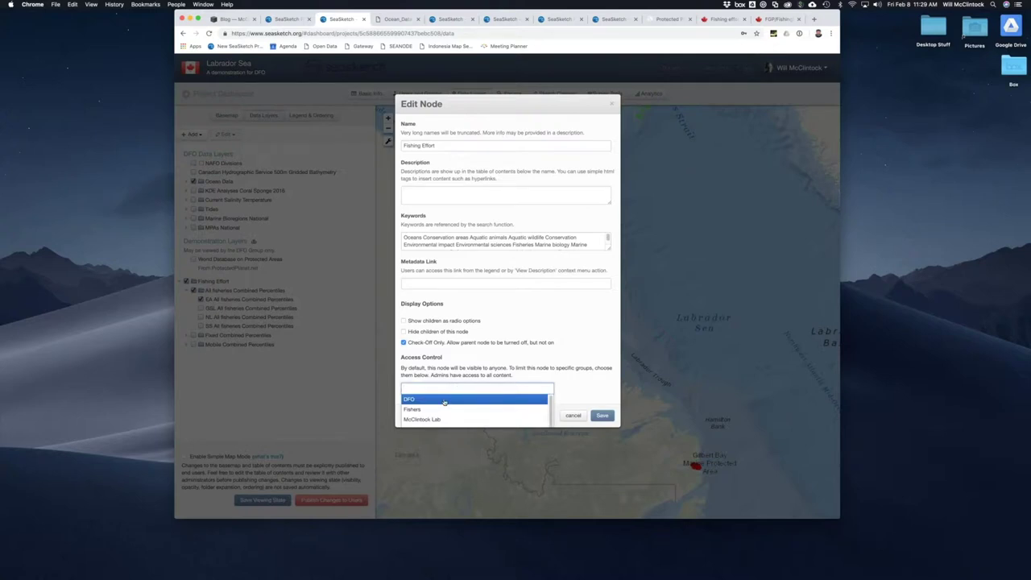
scroll(448, 399, "down", 1)
scroll(452, 398, "up", 1)
left_click(448, 400)
left_click(460, 390)
left_click(445, 400)
left_click(603, 417)
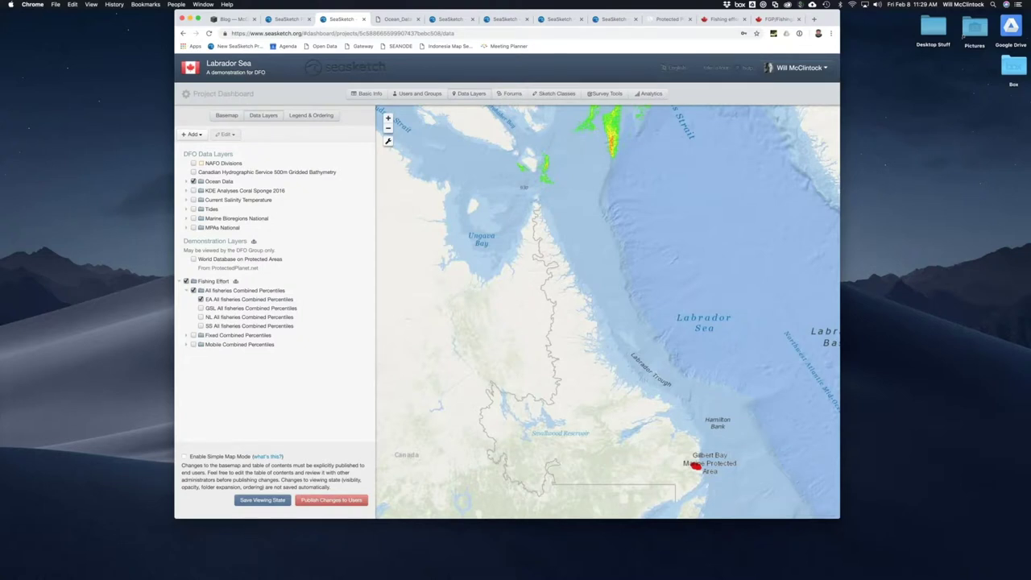
left_click(323, 501)
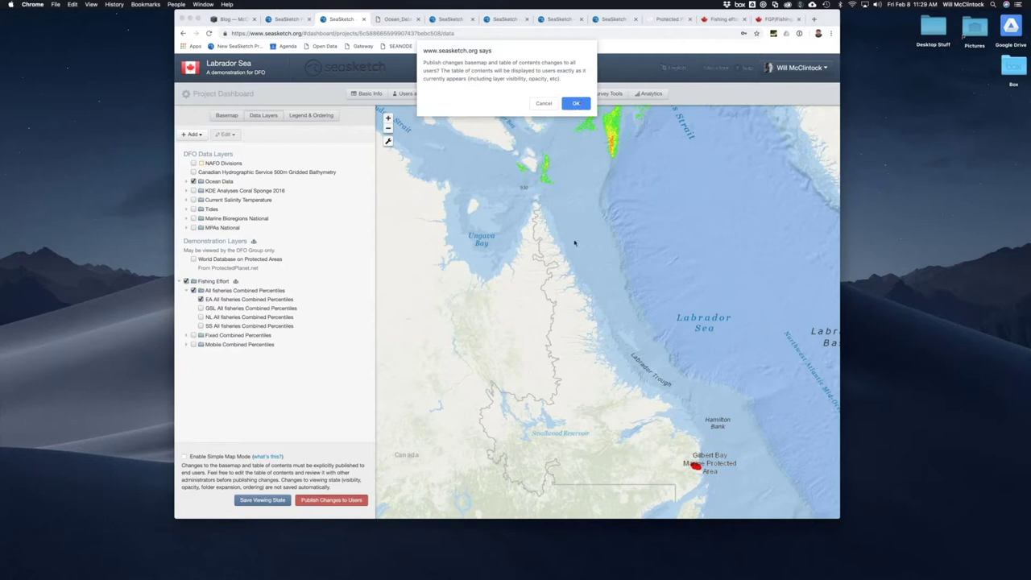
left_click(577, 103)
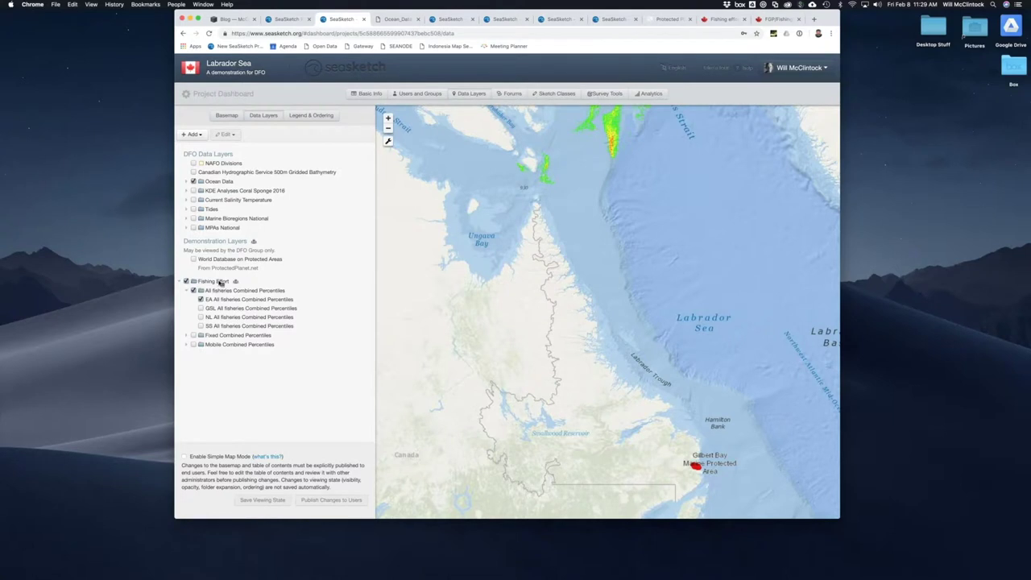
Step: Inspect the attribute popup of a high-effort fishing cell on the map and close it
left_click(615, 139)
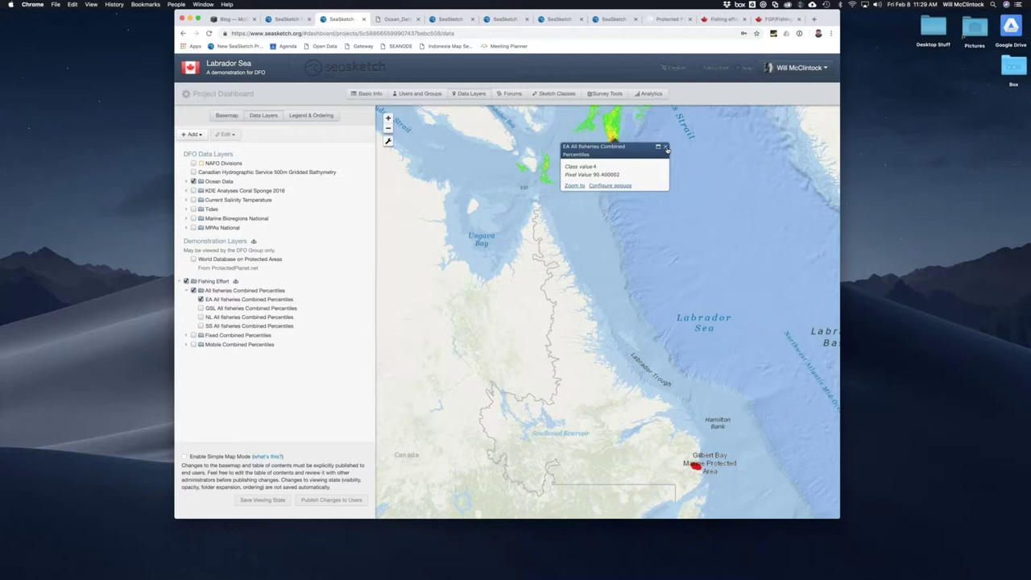
left_click_drag(635, 177, 564, 167)
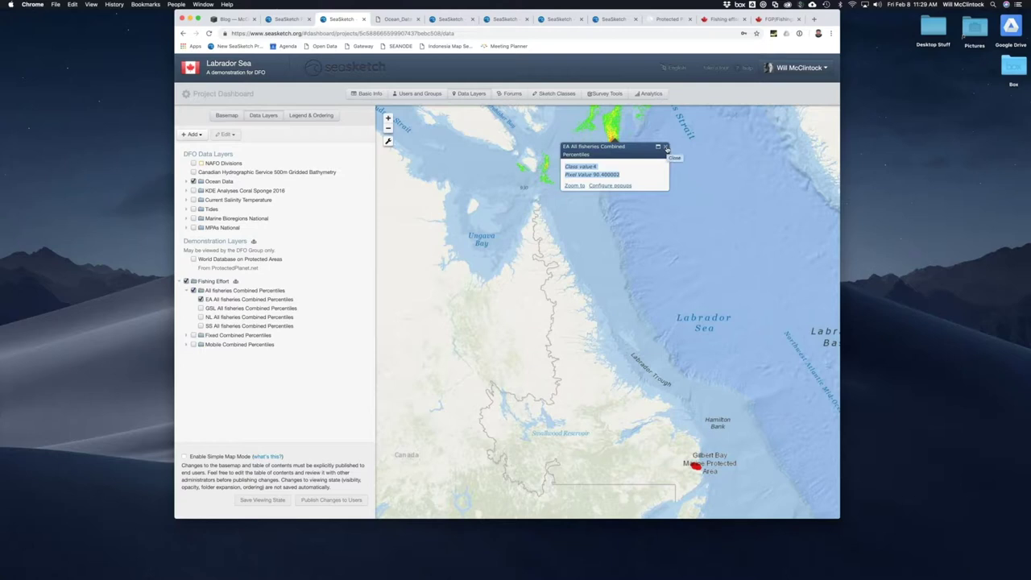
left_click(666, 148)
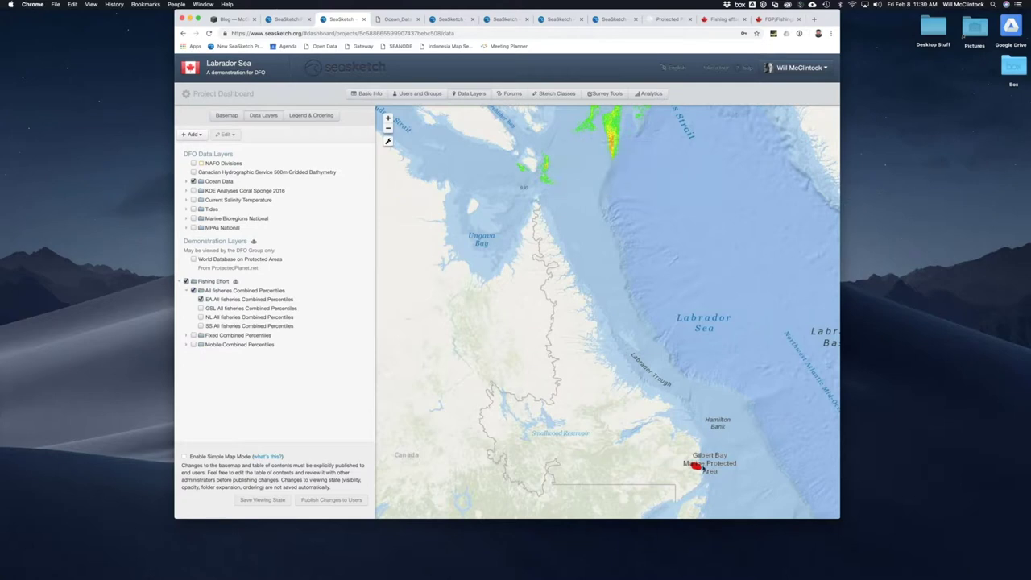
Step: Examine the Gilbert Bay Marine Protected Area popup and the template that configures it, including its more-information link
left_click(696, 467)
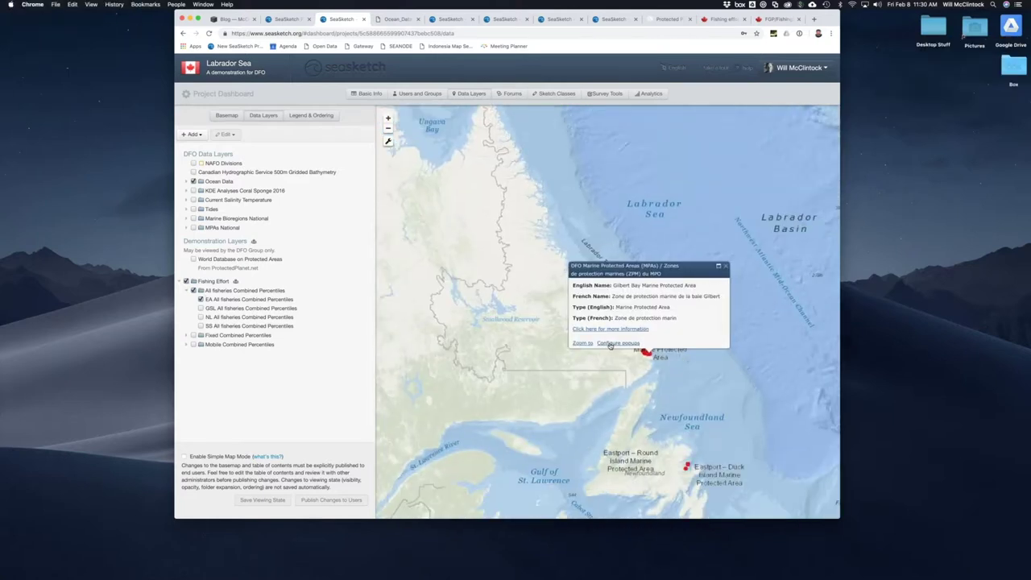
left_click(618, 343)
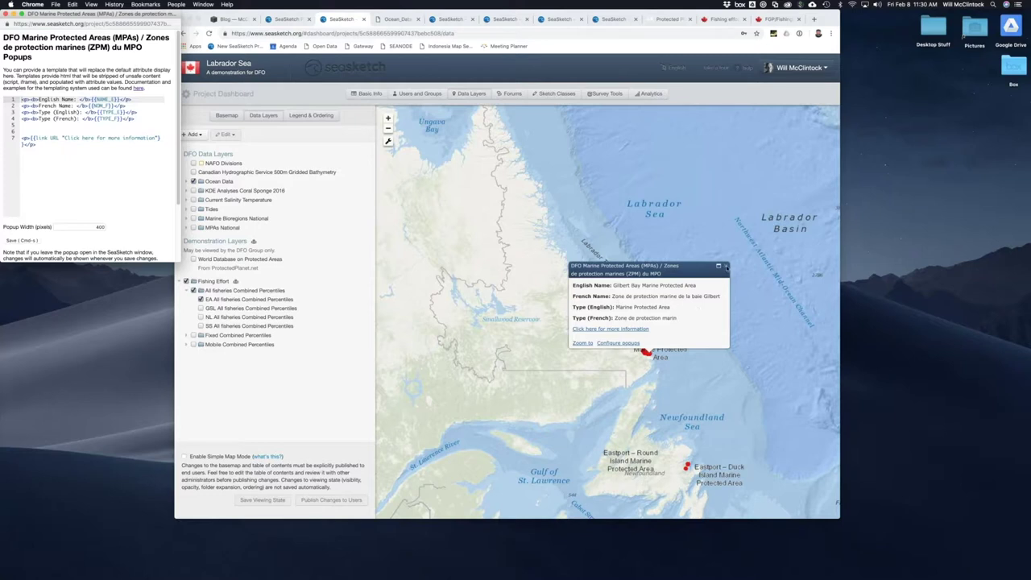
left_click(642, 330)
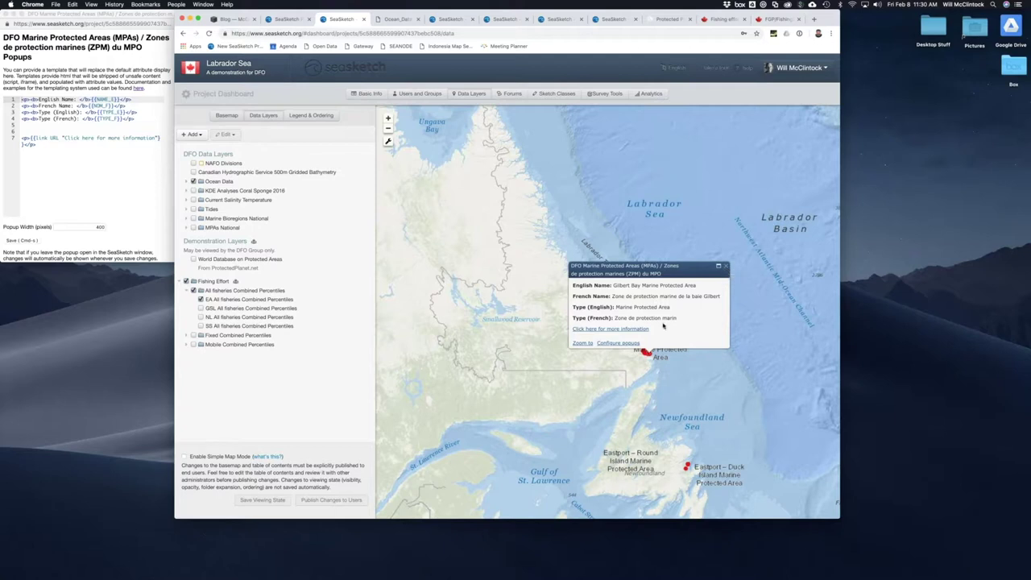
left_click_drag(650, 330, 609, 330)
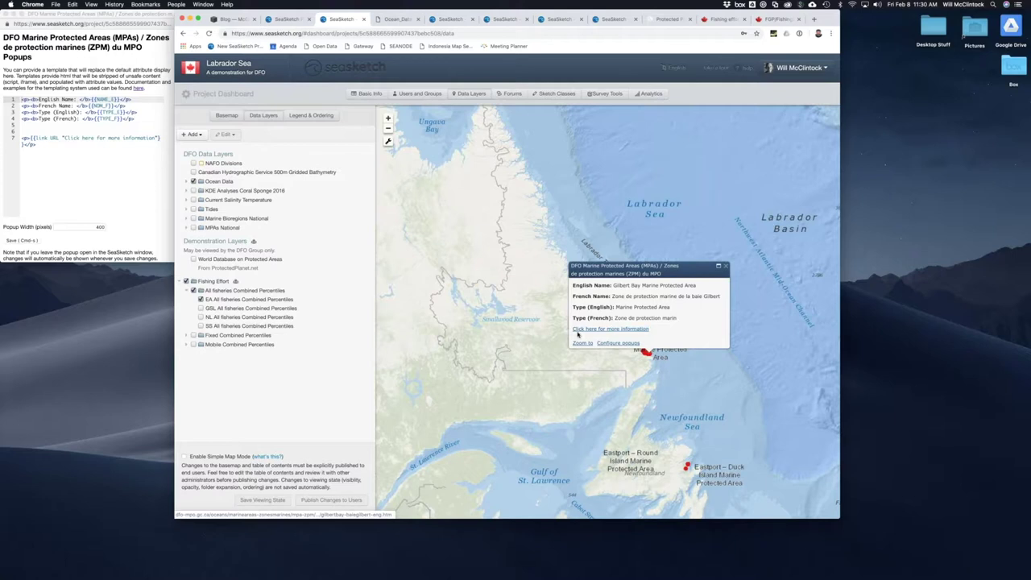
left_click(679, 328)
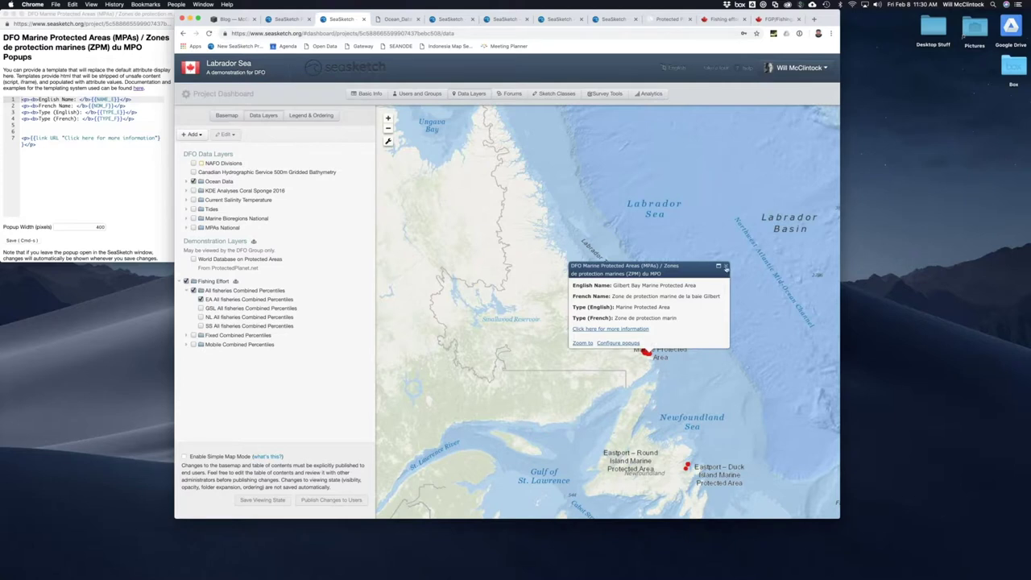
left_click(726, 267)
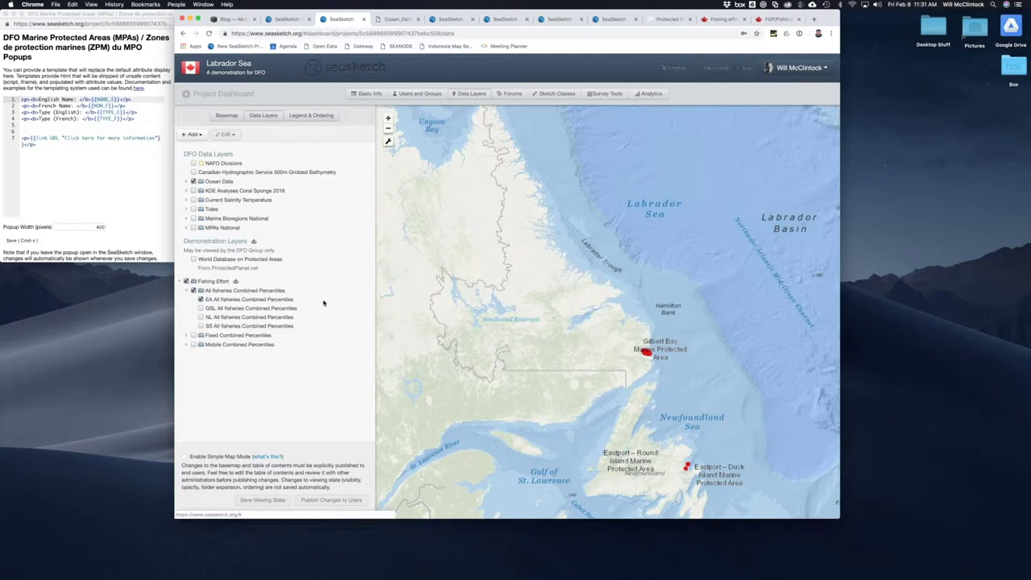
left_click(215, 282)
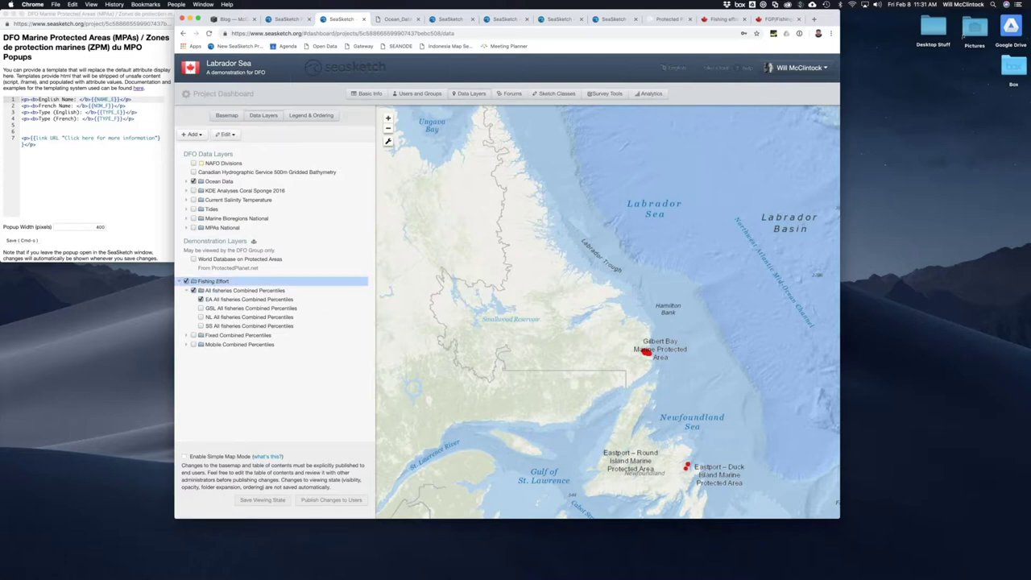
left_click(291, 377)
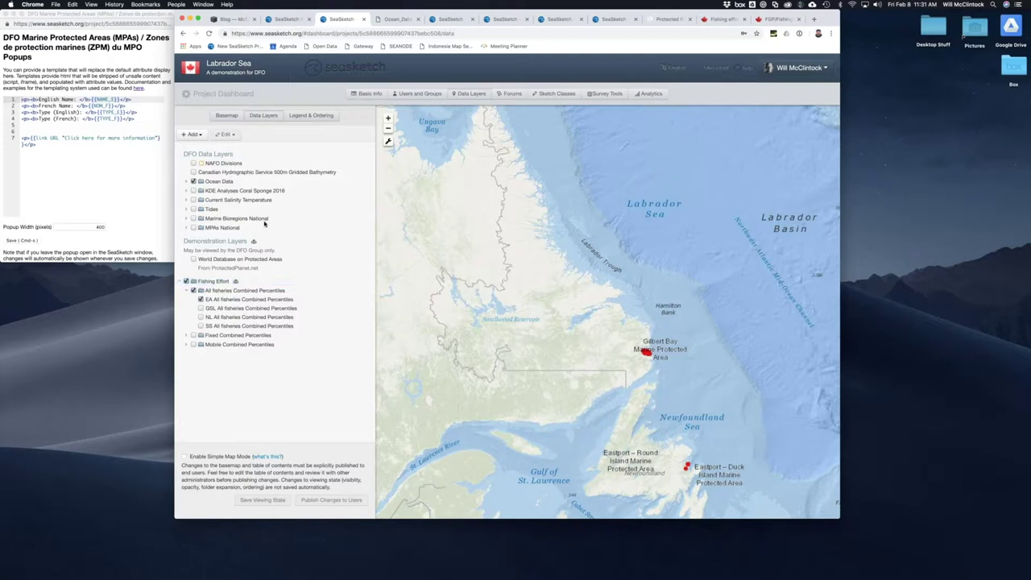
Step: Review the read and write access settings of the DFO, Public, Admin and Planning Team forums
left_click(513, 93)
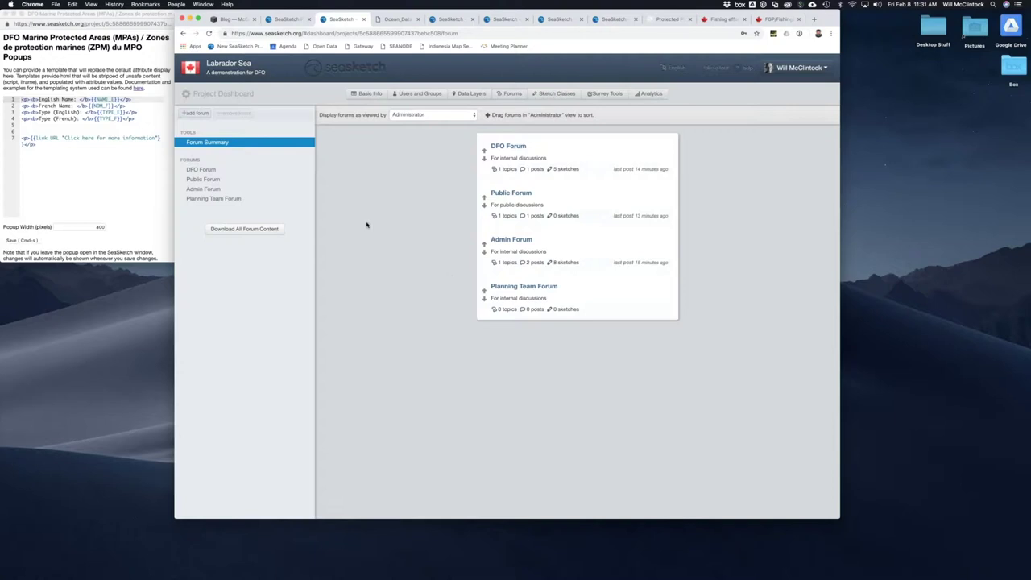
left_click(507, 148)
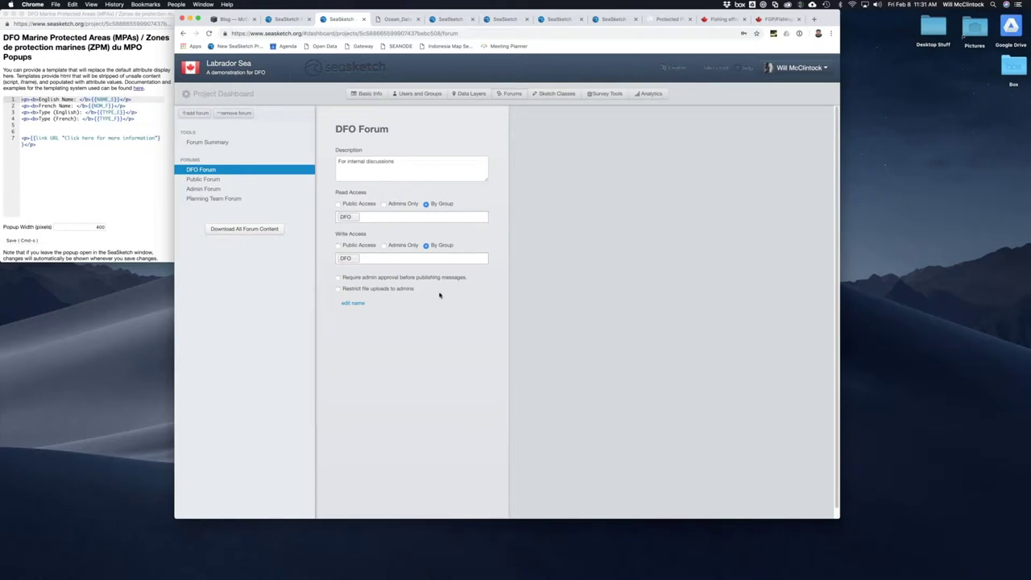
left_click(218, 181)
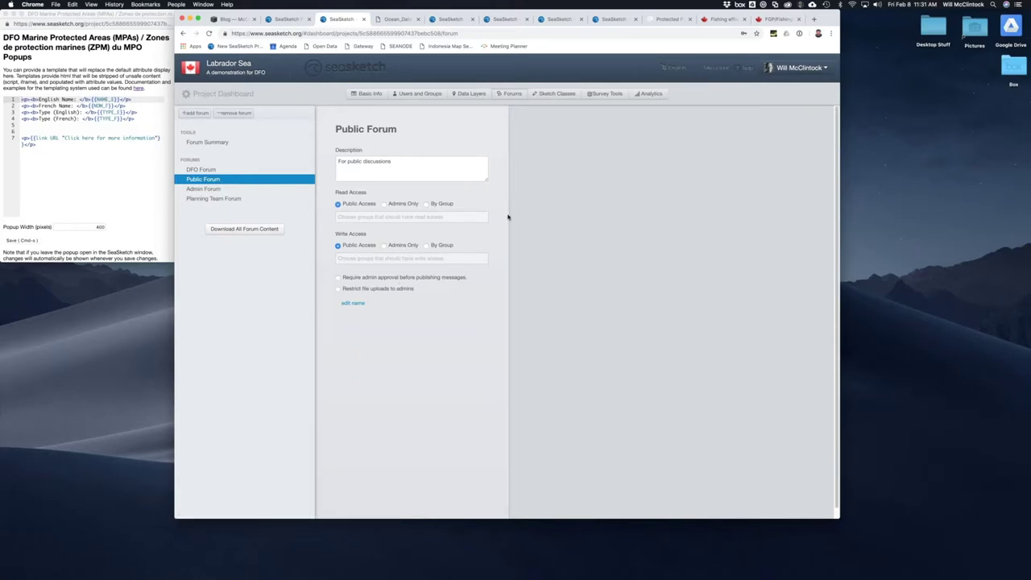
left_click(225, 191)
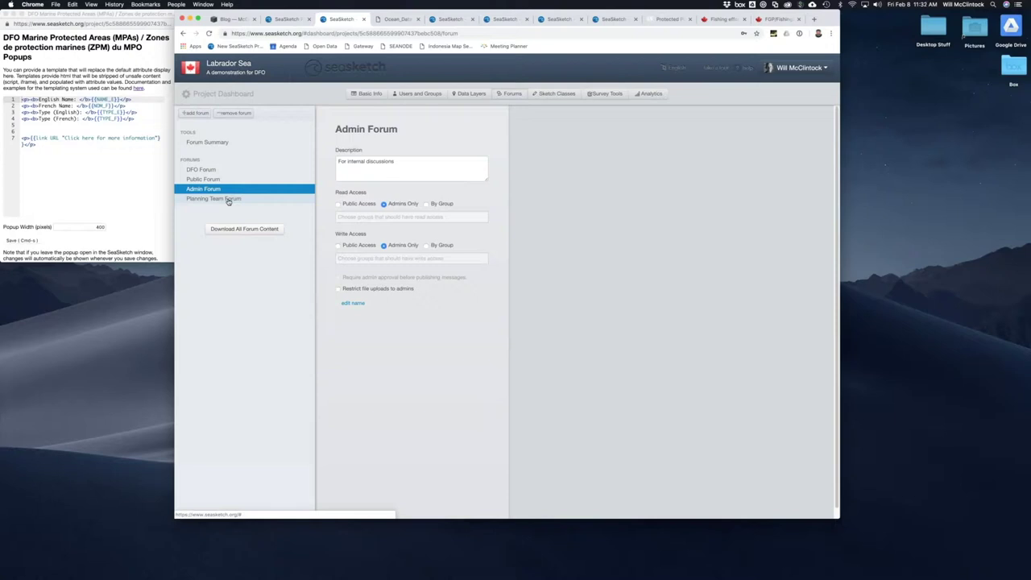
left_click(228, 200)
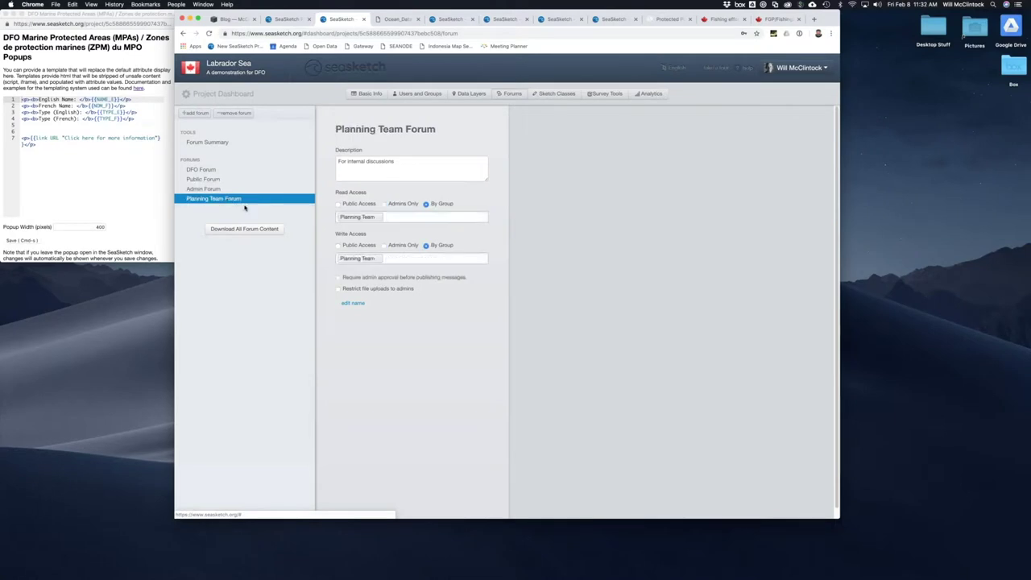
Step: Create a forum named Fishers Forum, described as "For internal discussions", with read and write access limited to the Fishers group
left_click(197, 113)
left_click(532, 166)
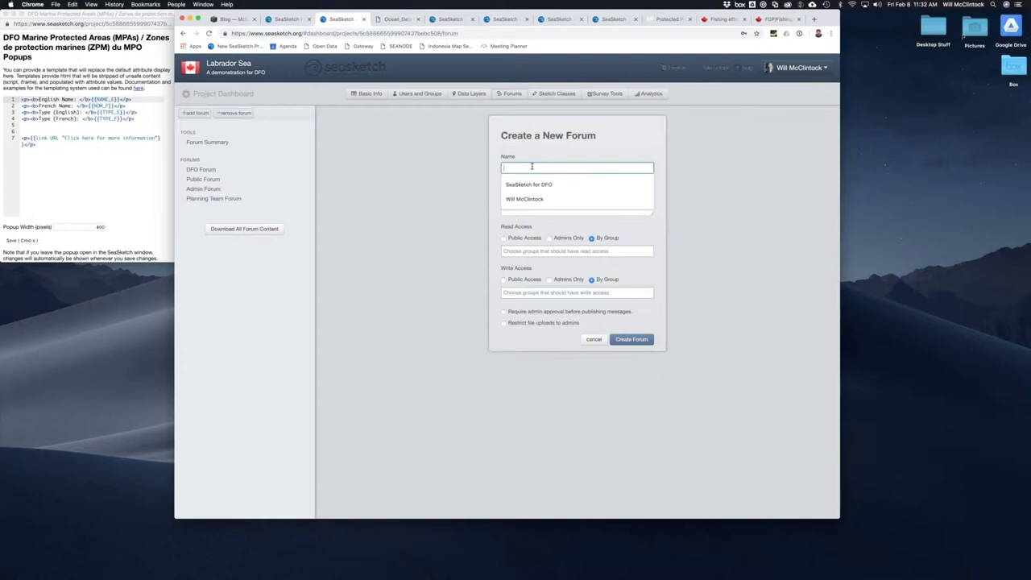
type("Fishers")
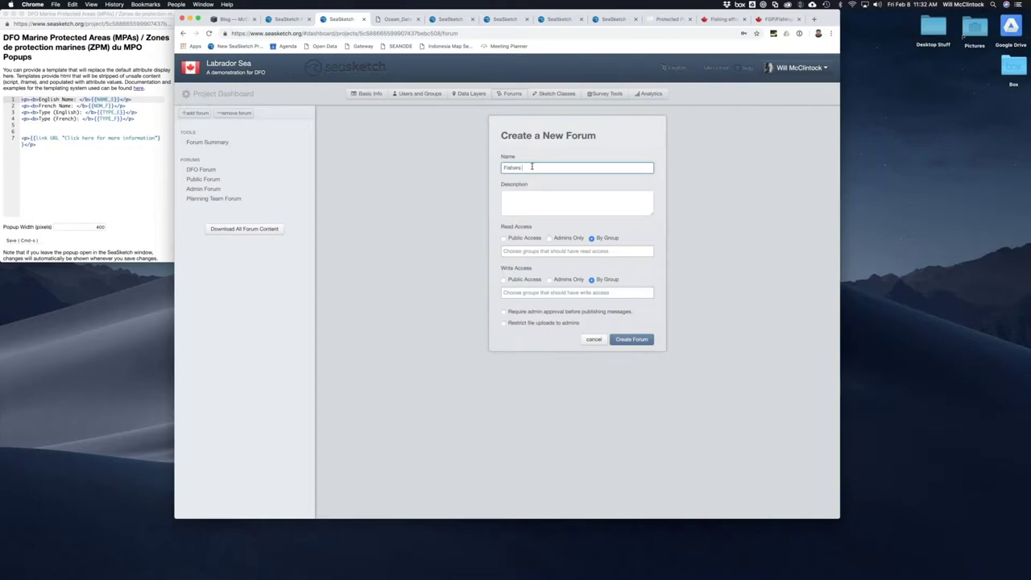
type(" Forum")
key("Tab")
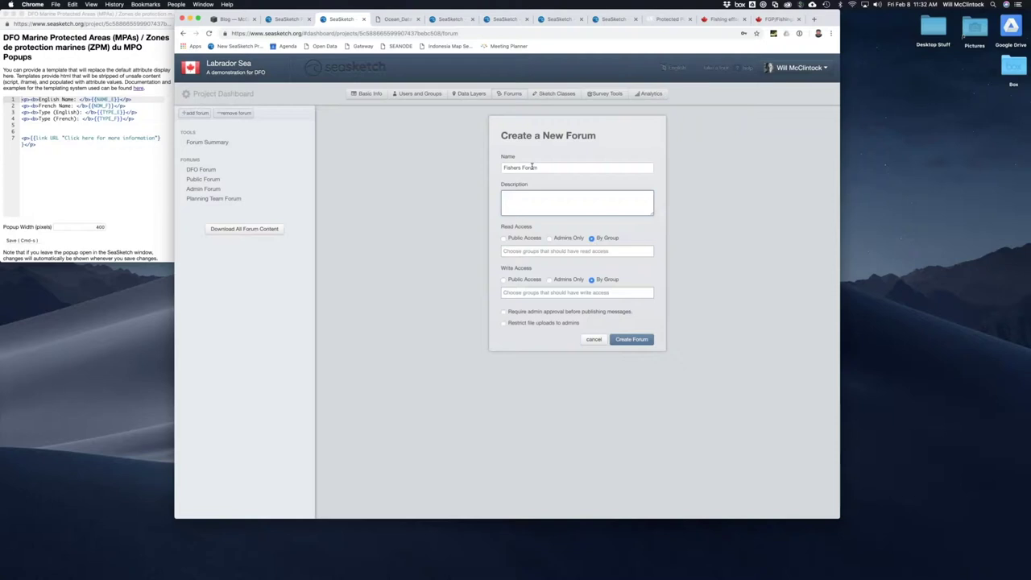
type("For internal discussions")
left_click(563, 252)
left_click(539, 274)
left_click(548, 292)
left_click(549, 313)
left_click(636, 340)
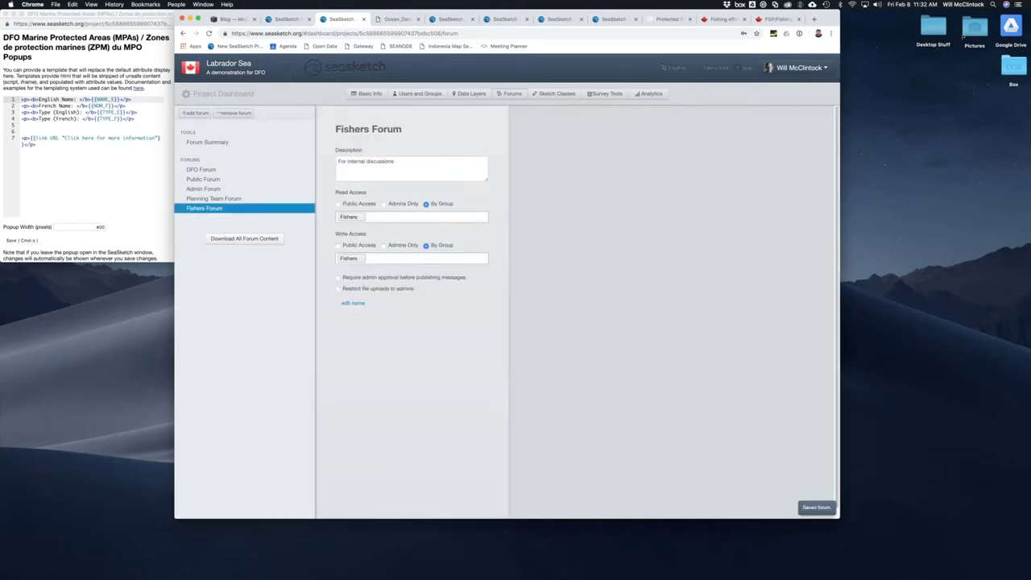
Step: Review the settings and form fields of the MPA sketch class, and close it
left_click(565, 94)
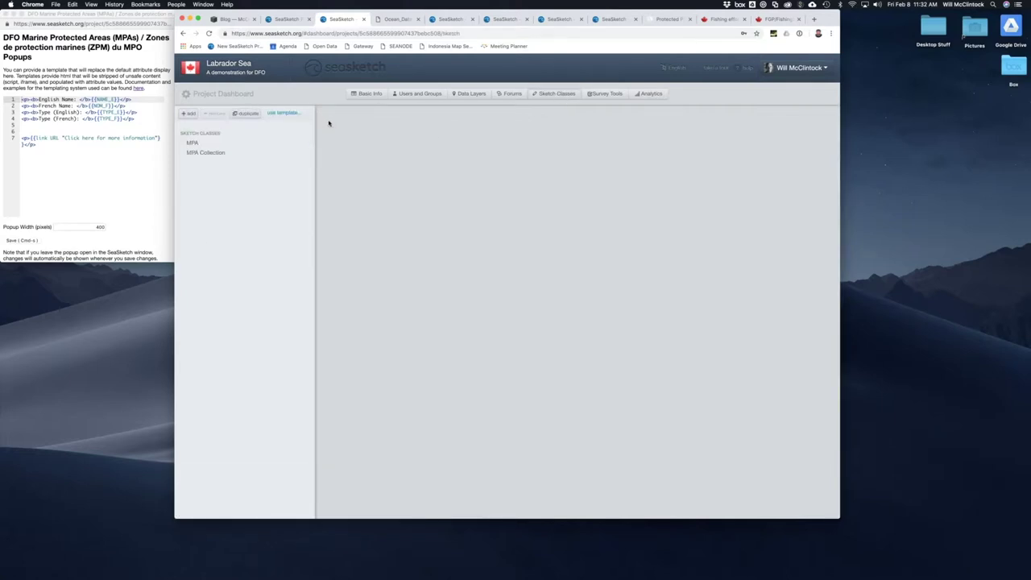
left_click(193, 143)
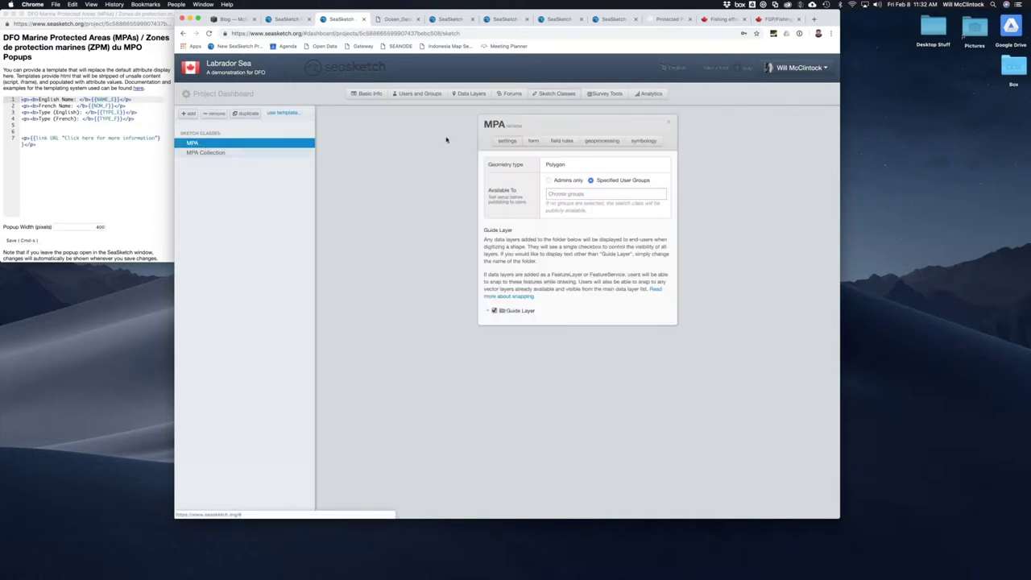
left_click(535, 143)
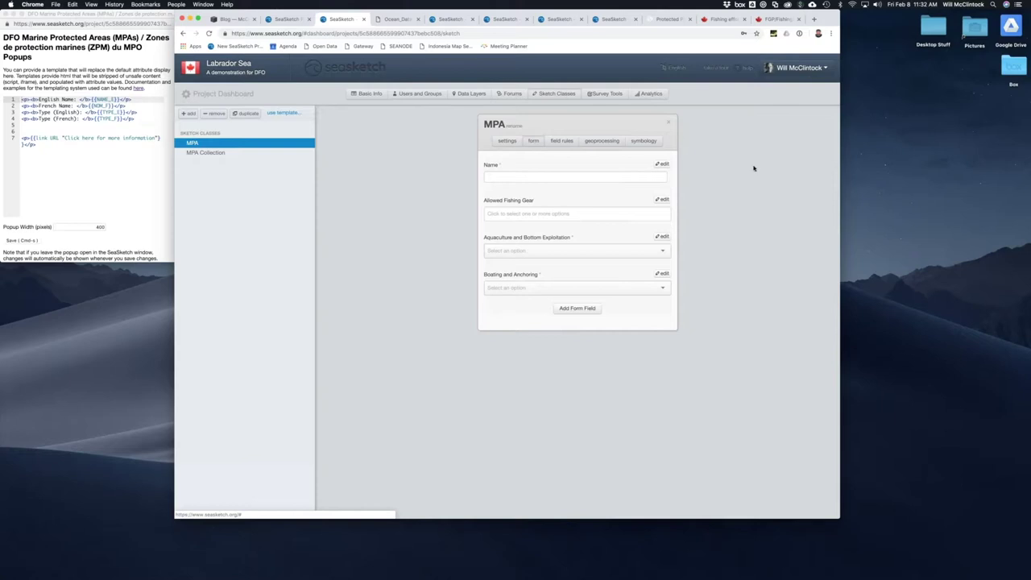
left_click(669, 125)
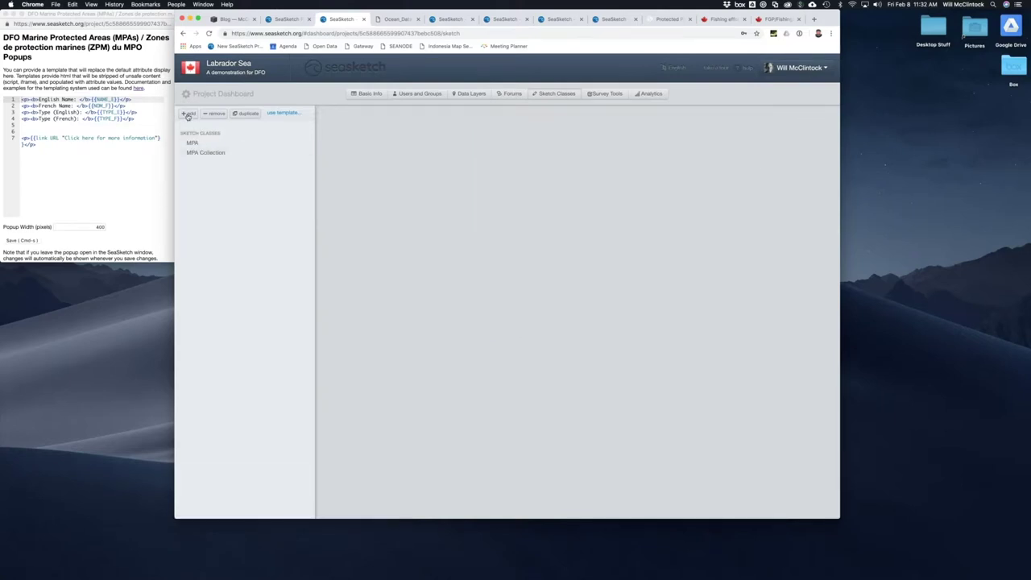
Step: Create a polygon sketch class named Zone and set its availability to Specified User Groups without choosing any group
left_click(190, 115)
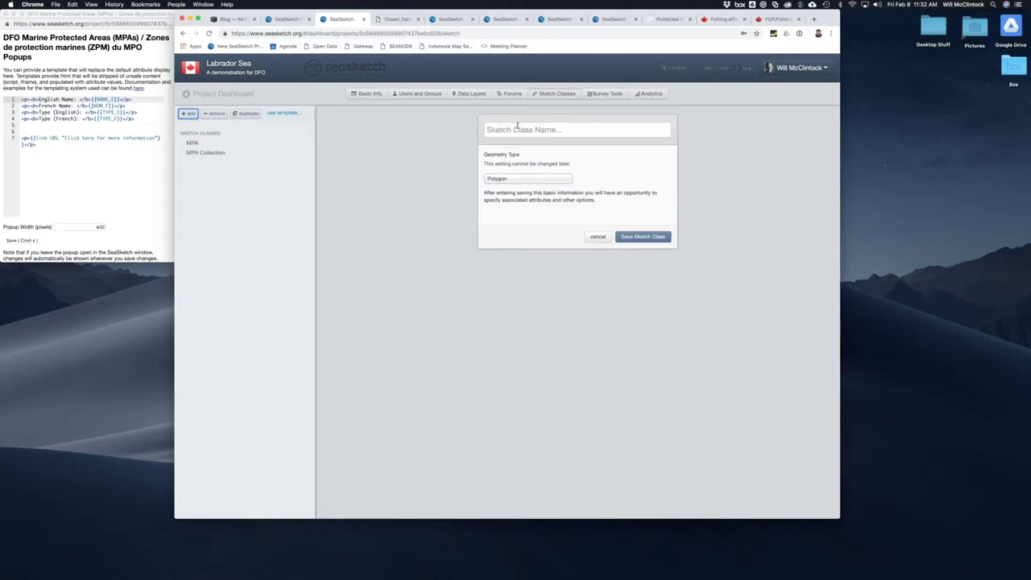
left_click(514, 129)
type("Zone")
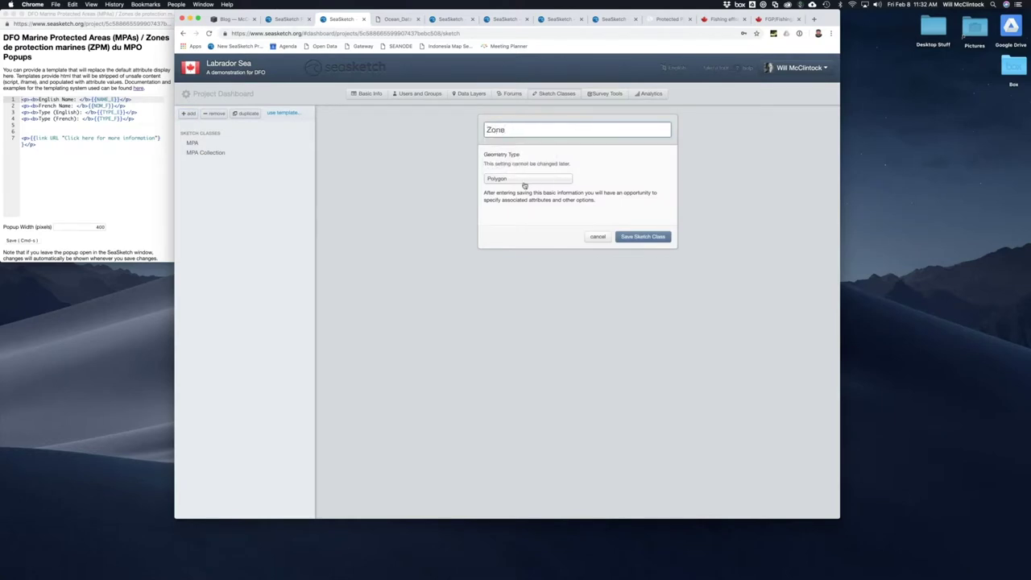
left_click(639, 237)
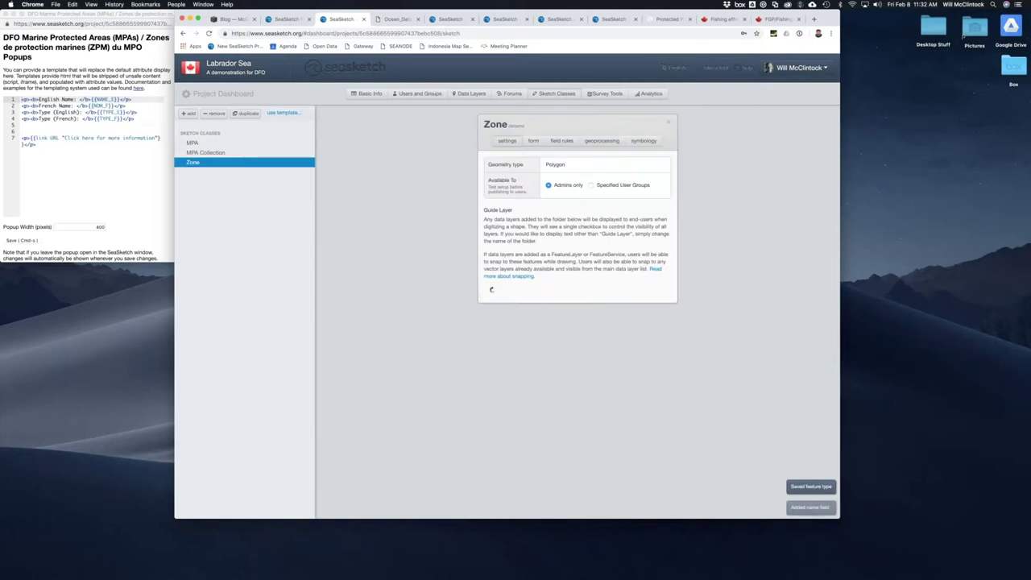
left_click(593, 187)
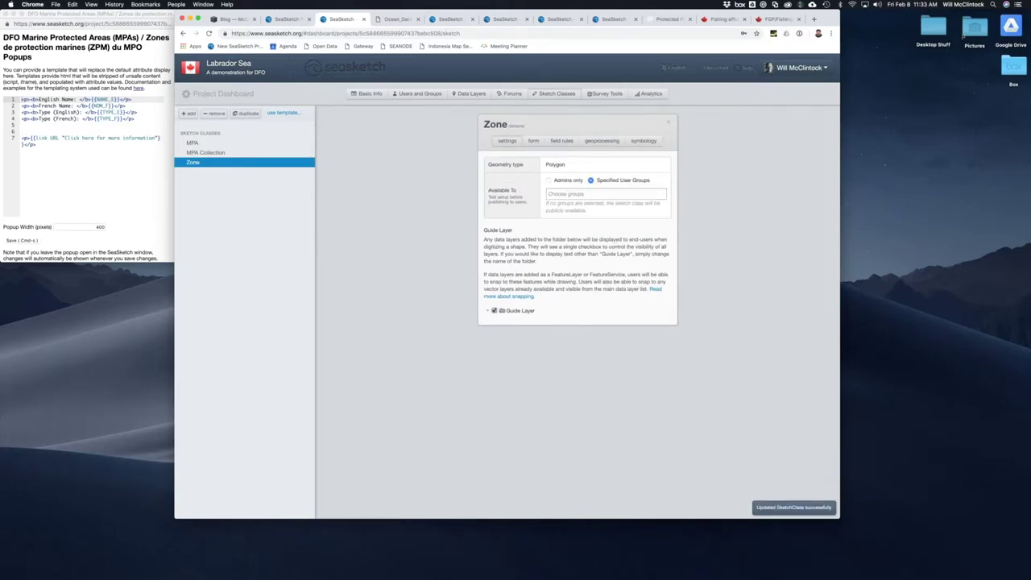
Step: Add a TextArea field to the Zone sketch class form and label it Description
left_click(534, 143)
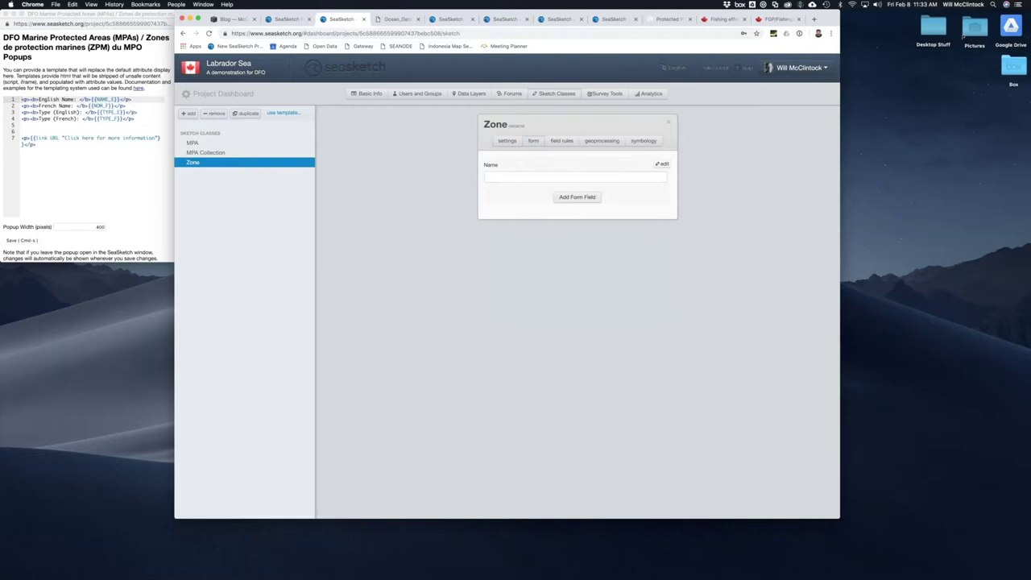
left_click(565, 199)
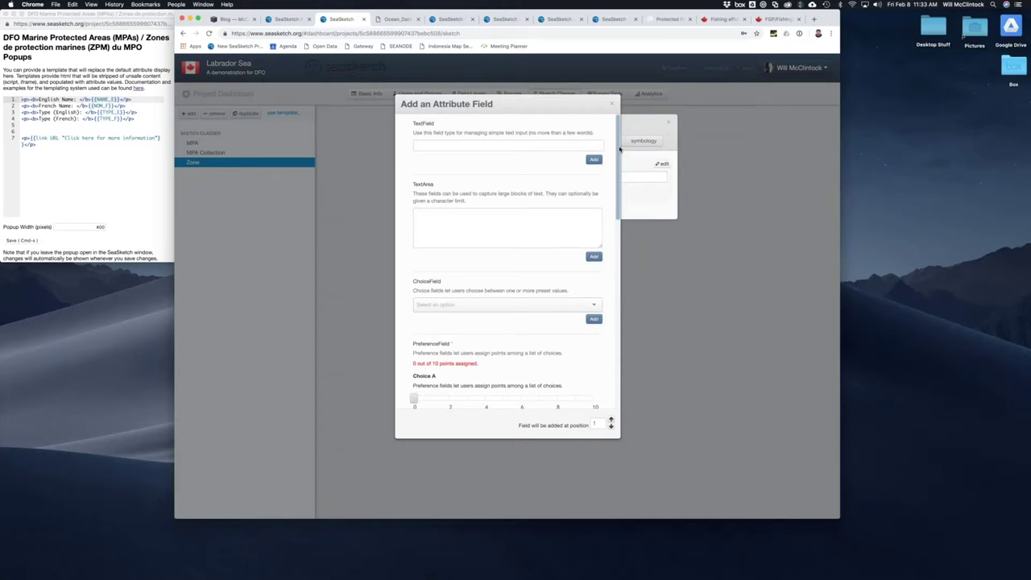
left_click_drag(619, 149, 617, 349)
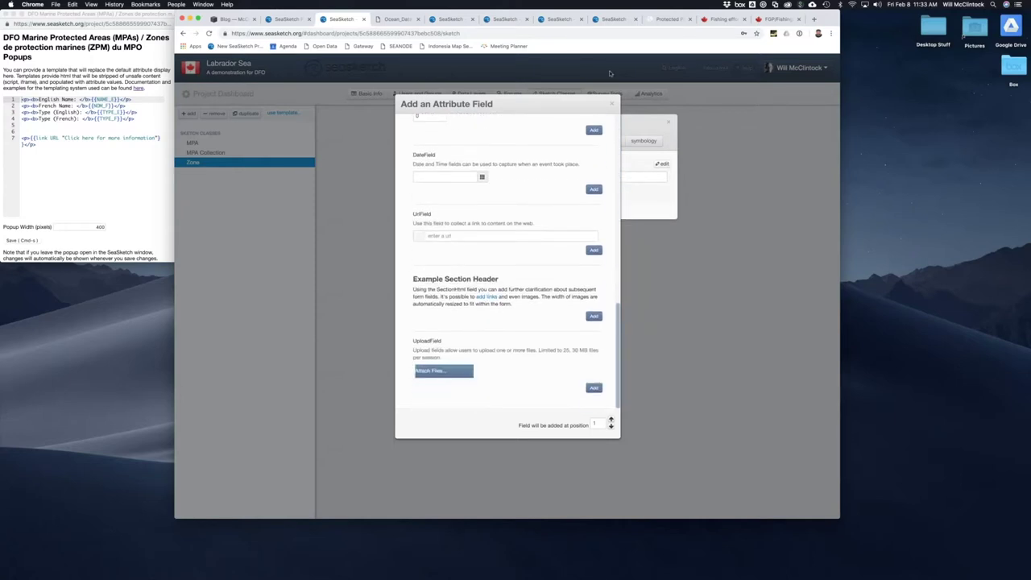
left_click(617, 134)
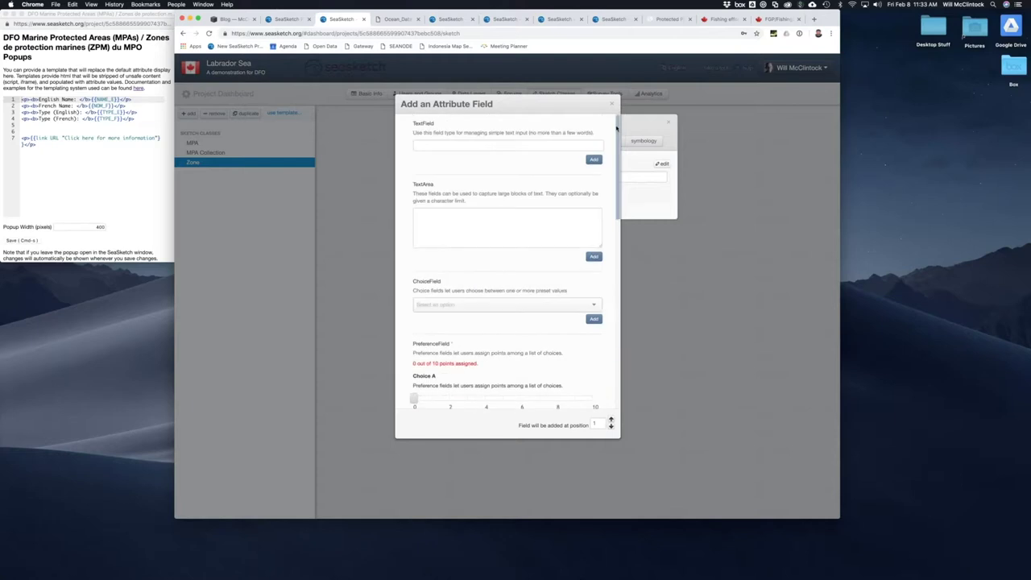
left_click(594, 256)
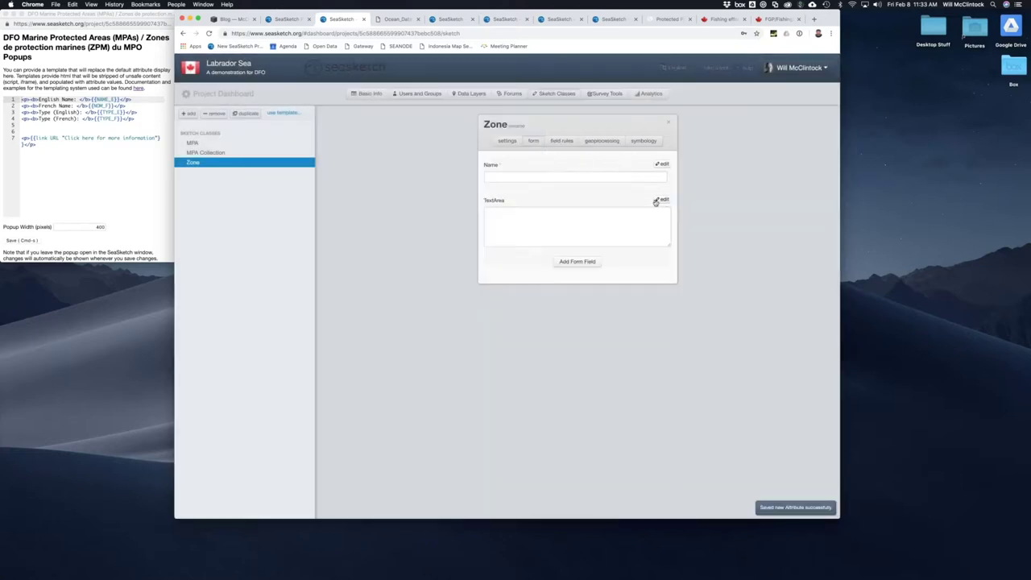
left_click(662, 201)
double_click(530, 220)
type("Description")
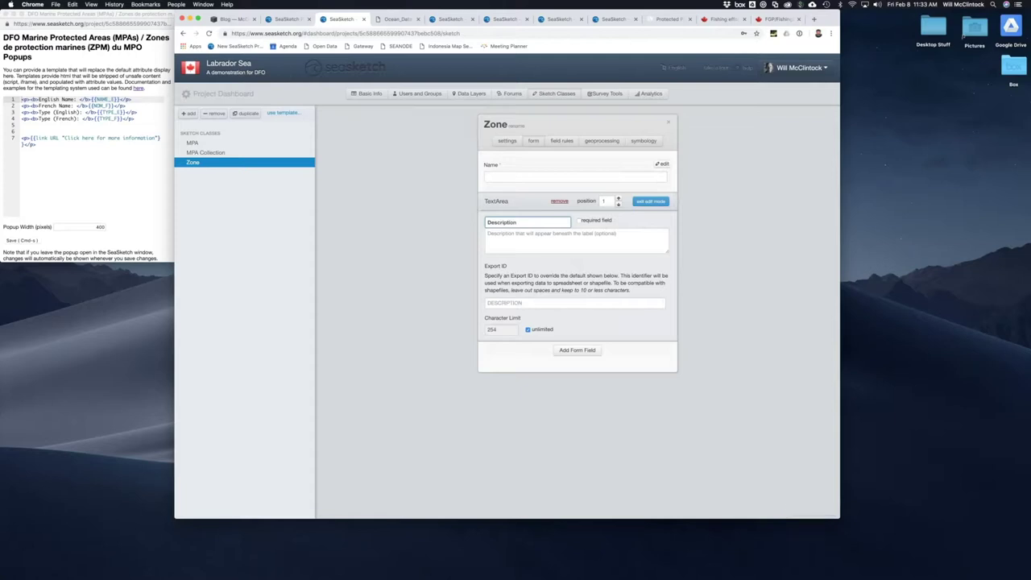
key("Return")
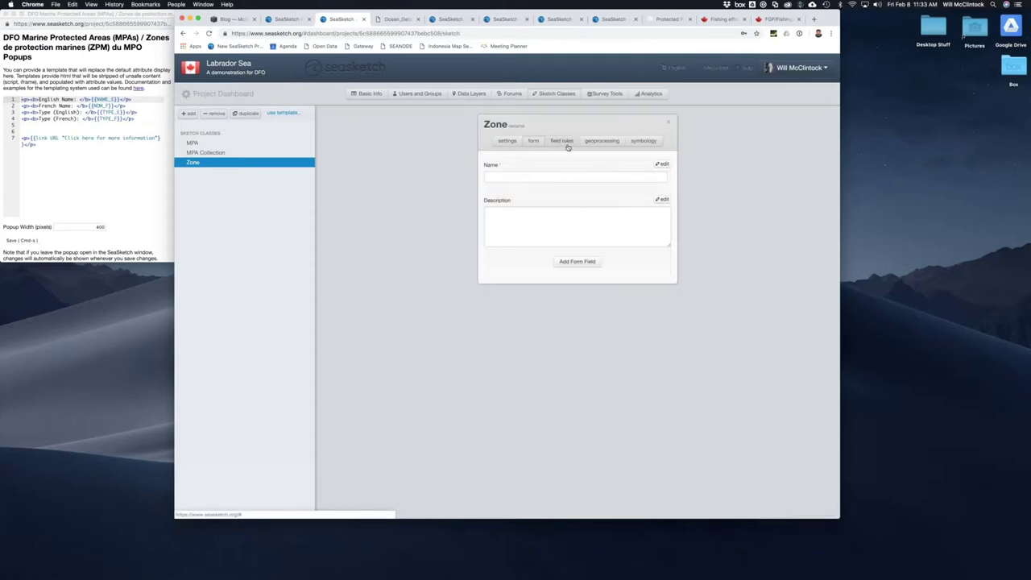
Step: Review the field rules, geoprocessing and symbology options of the Zone sketch class, and close it
left_click(558, 141)
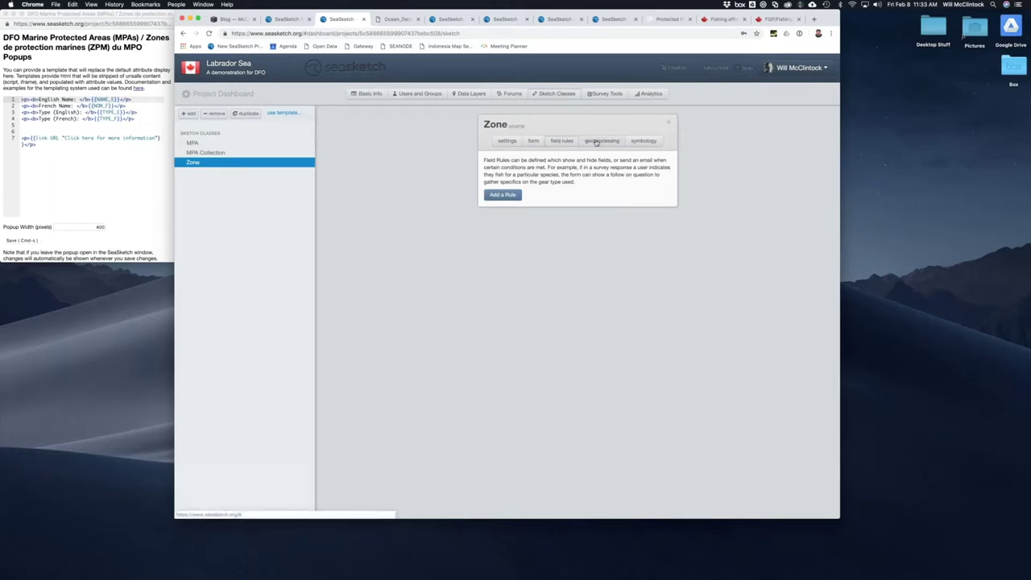
left_click(596, 142)
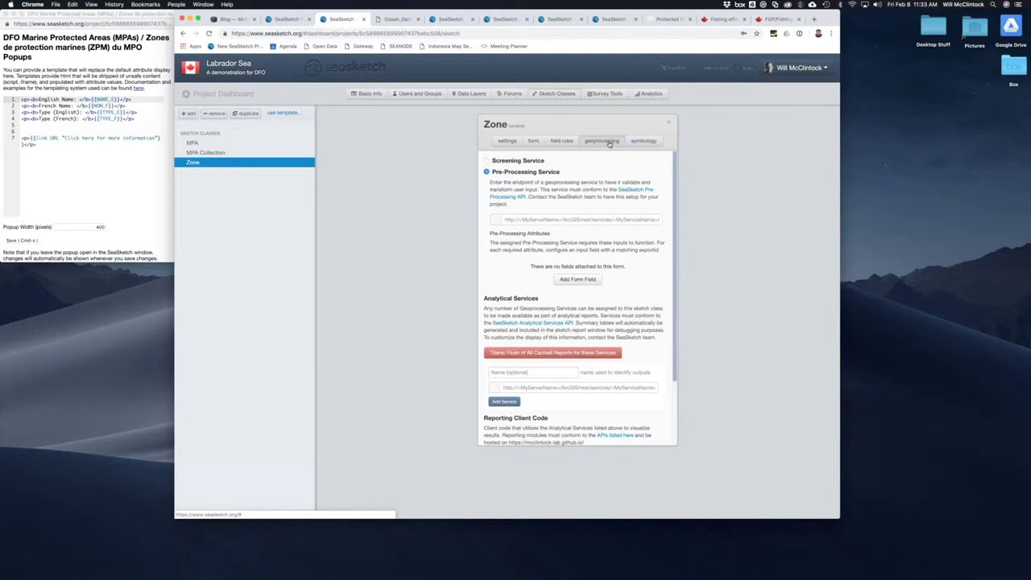
scroll(675, 282, "down", 3)
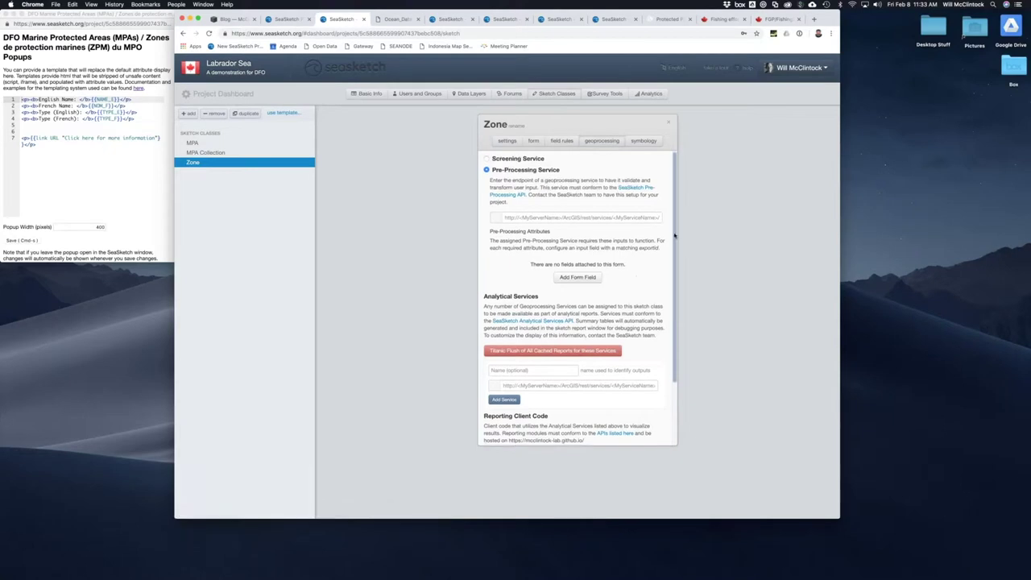
scroll(684, 217, "up", 3)
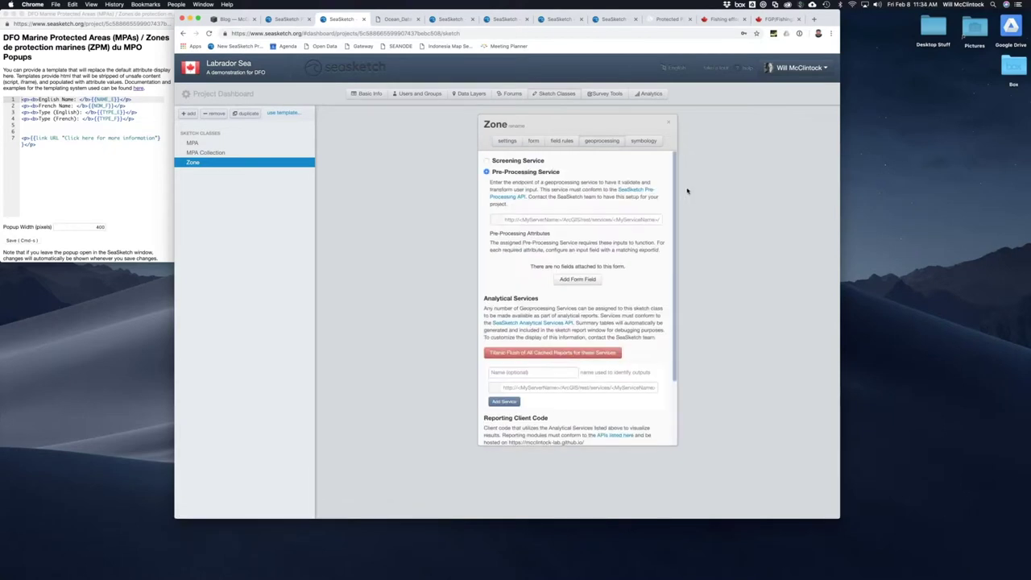
left_click(644, 141)
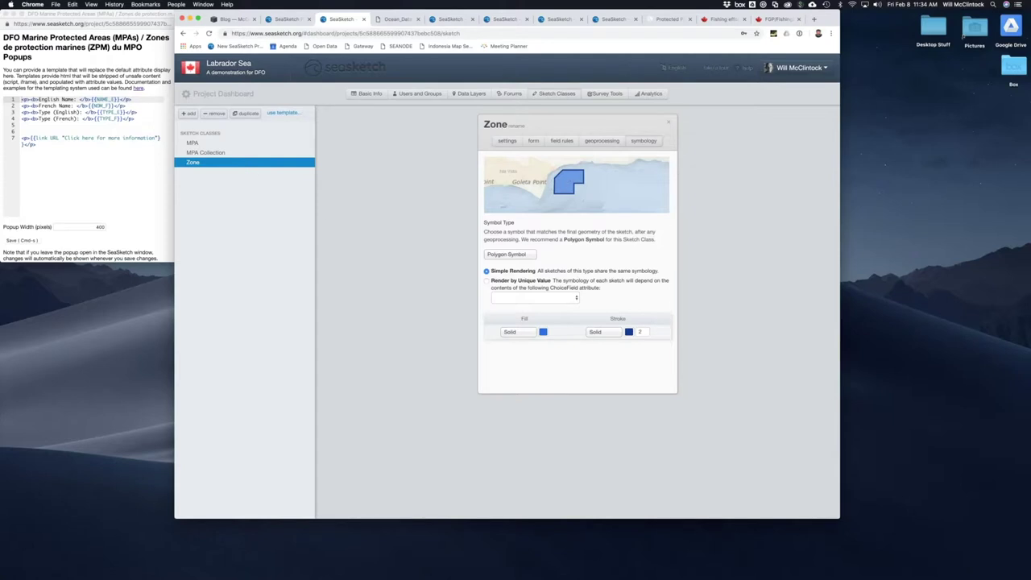
left_click(669, 124)
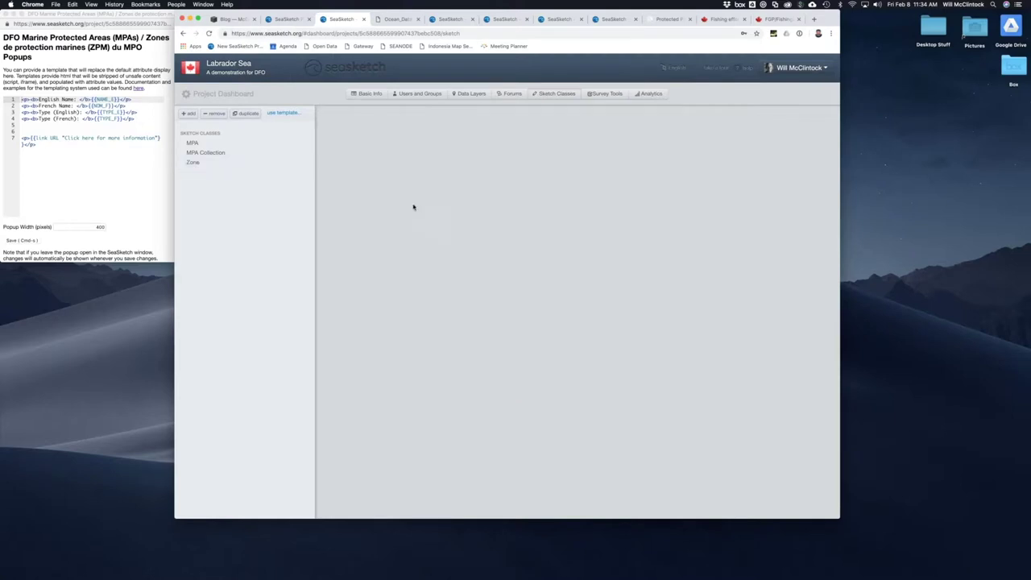
Step: Examine the Human Uses Survey settings and the available survey templates without duplicating any of them
left_click(603, 94)
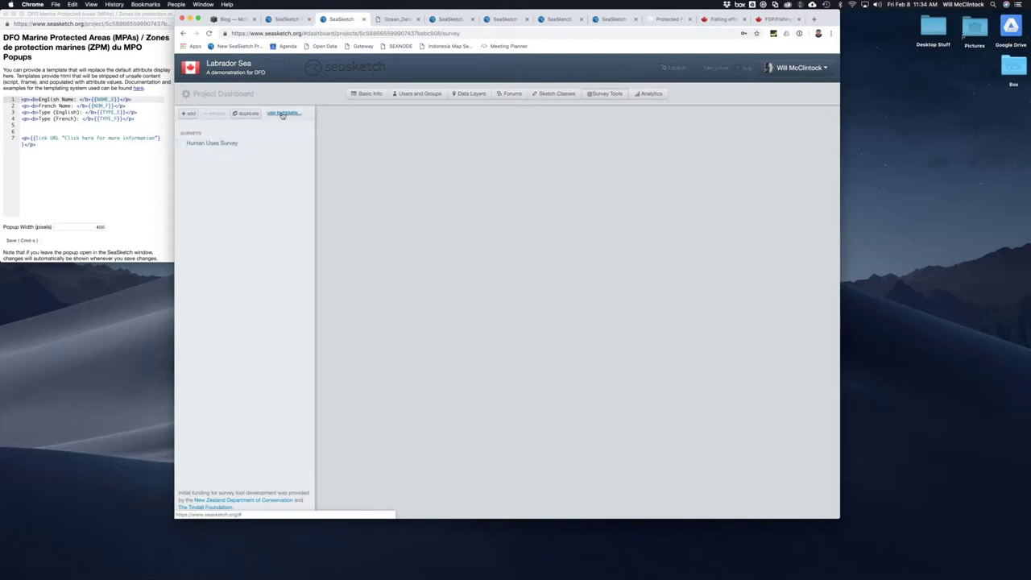
left_click(216, 143)
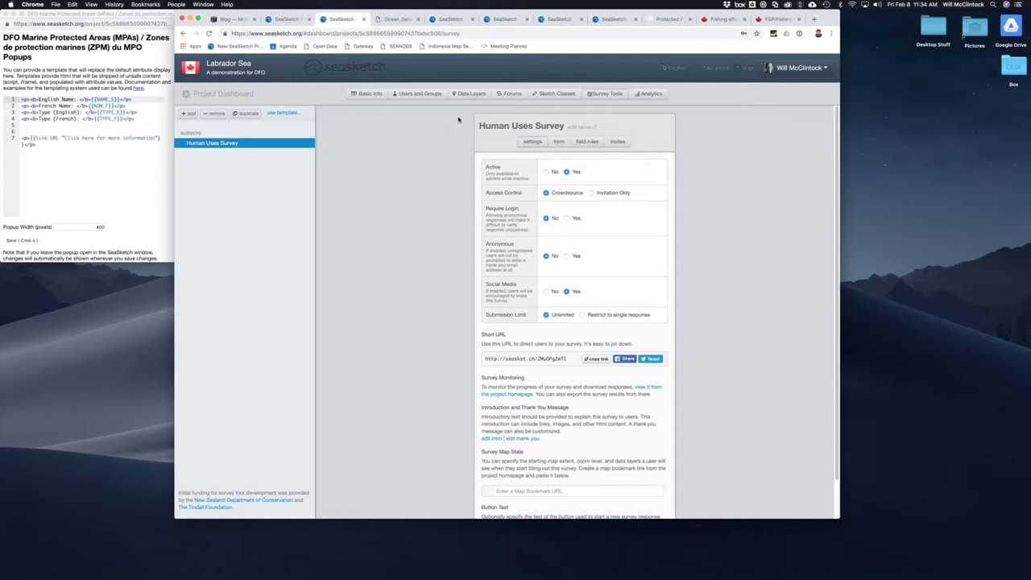
left_click(288, 114)
left_click(515, 155)
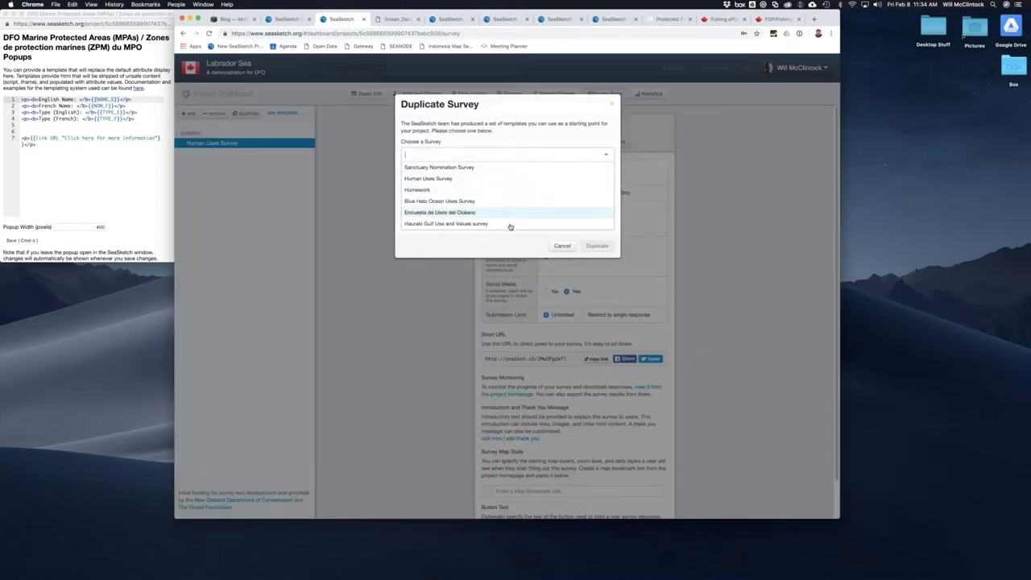
left_click(535, 134)
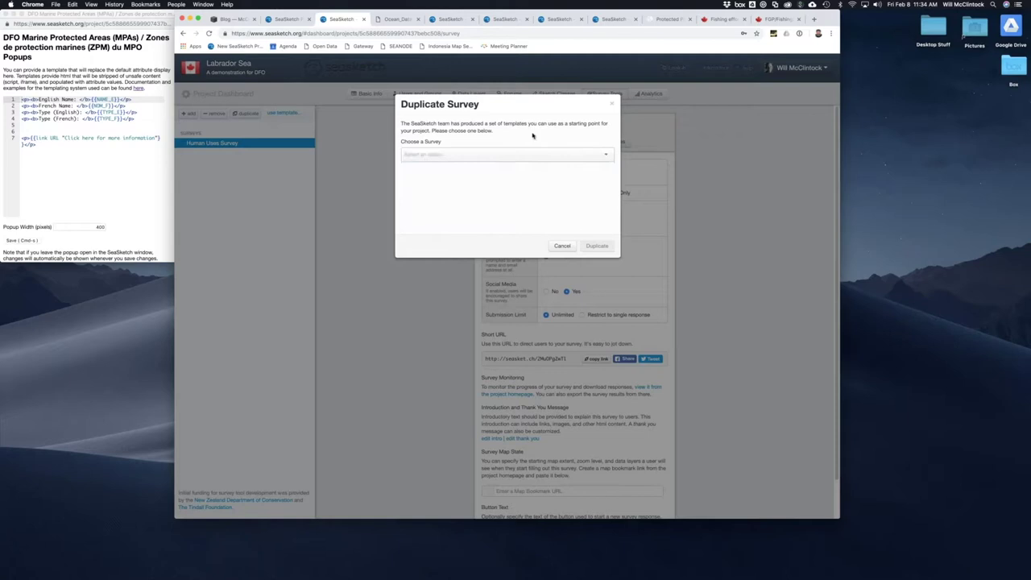
left_click(562, 246)
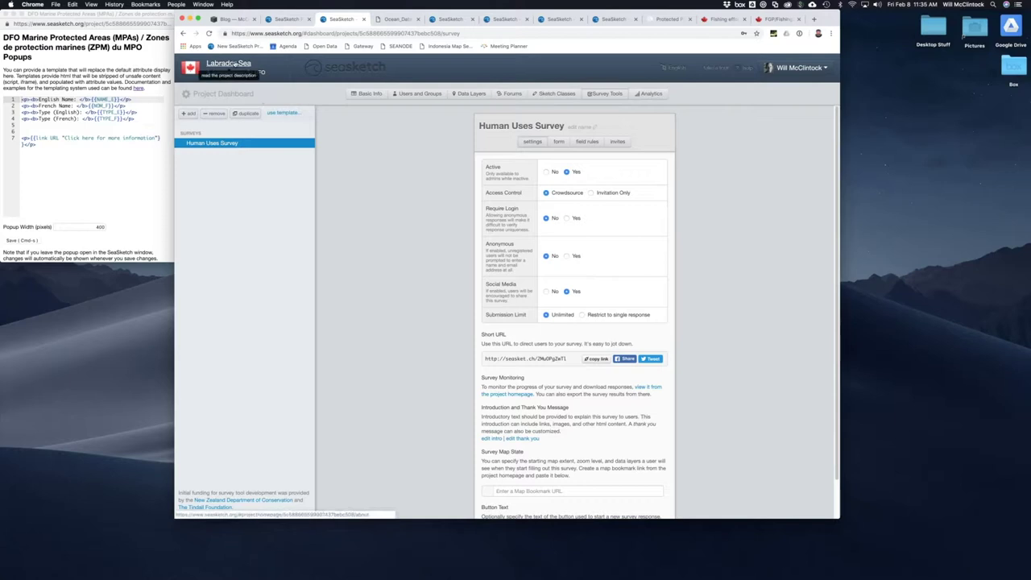
Step: Review the users awaiting invitation and the full user list, and return to the project map with the project description closed
left_click(420, 93)
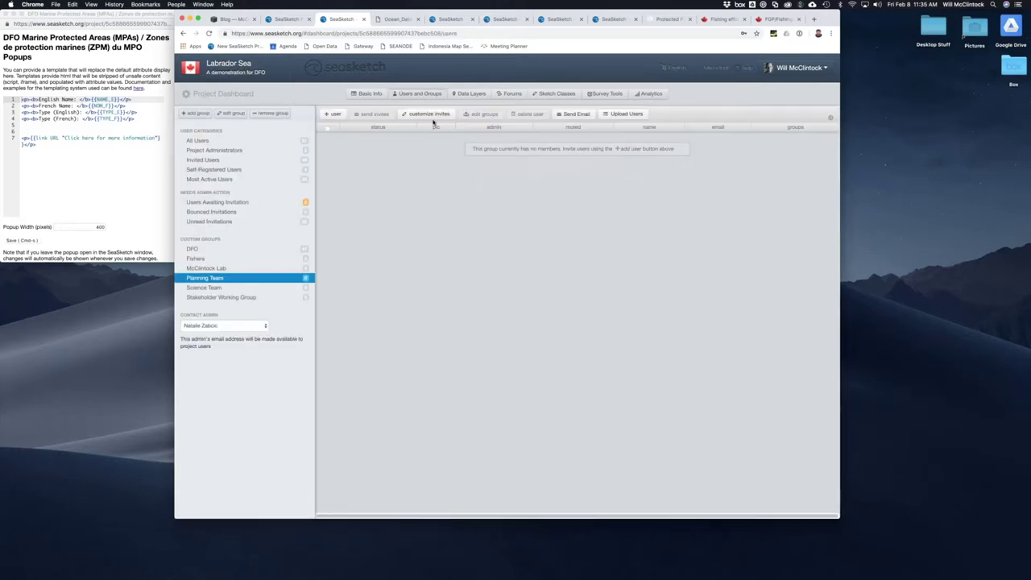
left_click(282, 203)
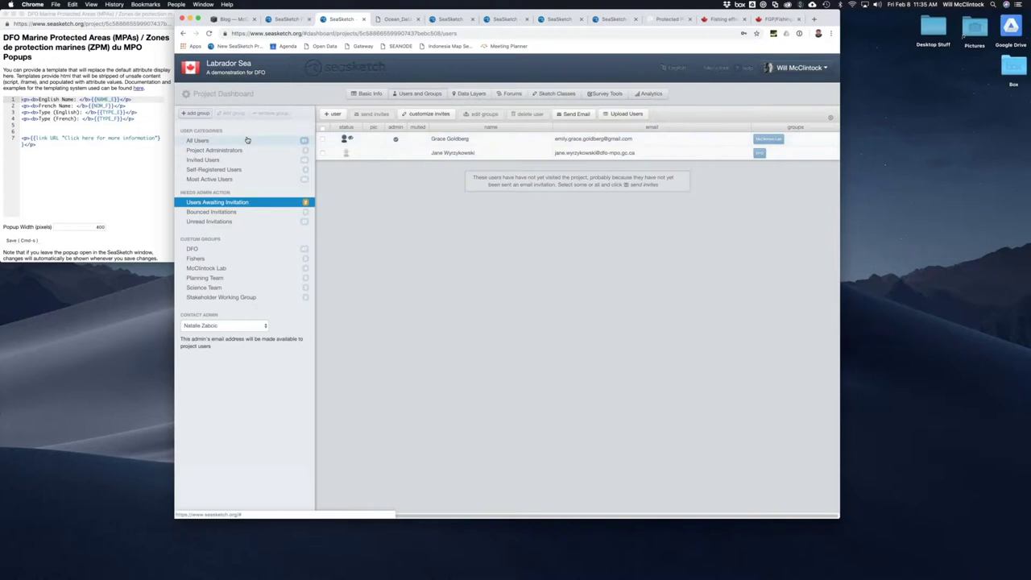
left_click(276, 141)
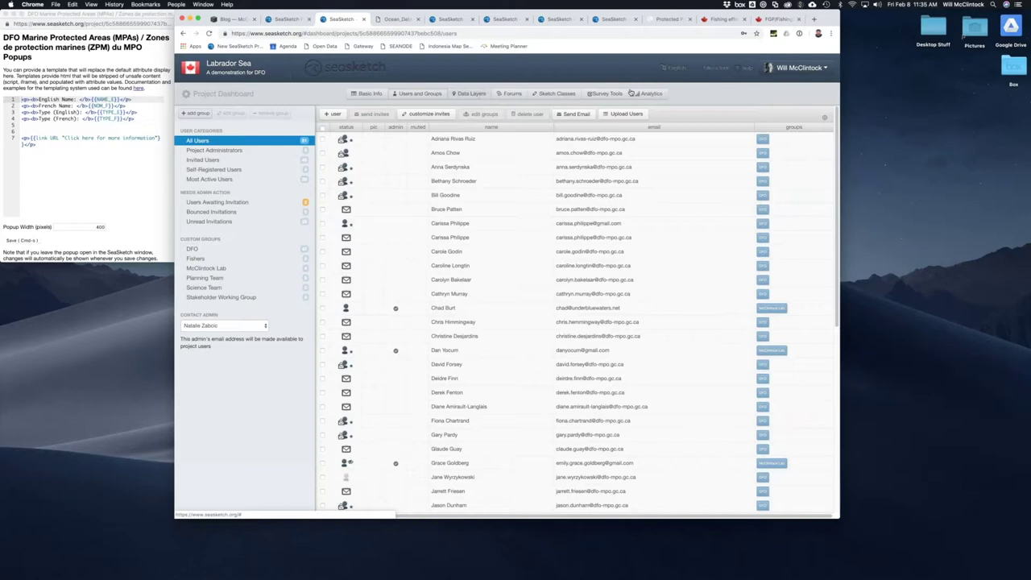
left_click(234, 64)
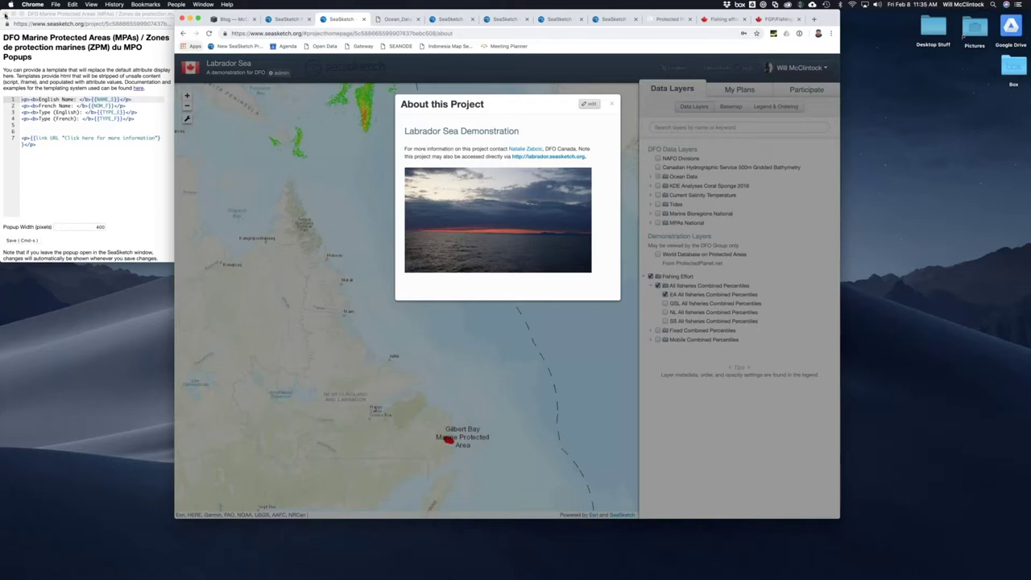
left_click(613, 106)
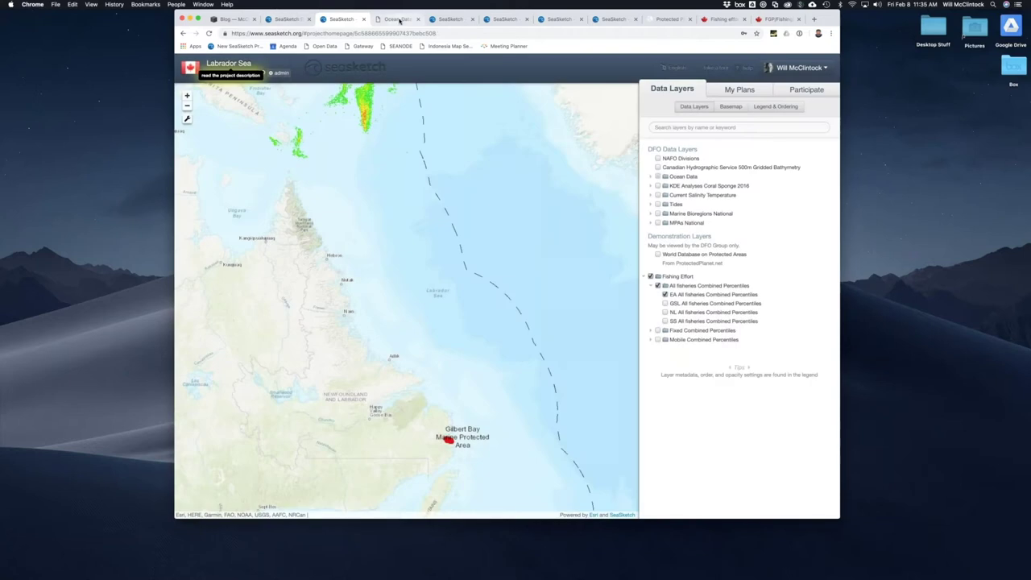
Step: Switch to the MaPP Marine Planning Portal project and show its whole study area on the map
left_click(452, 19)
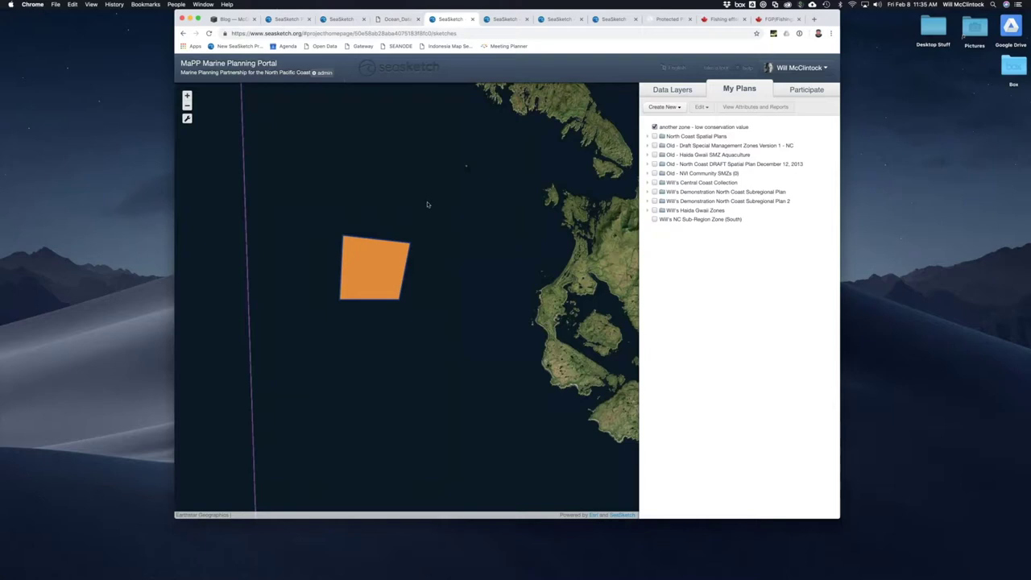
left_click(187, 105)
left_click(187, 105)
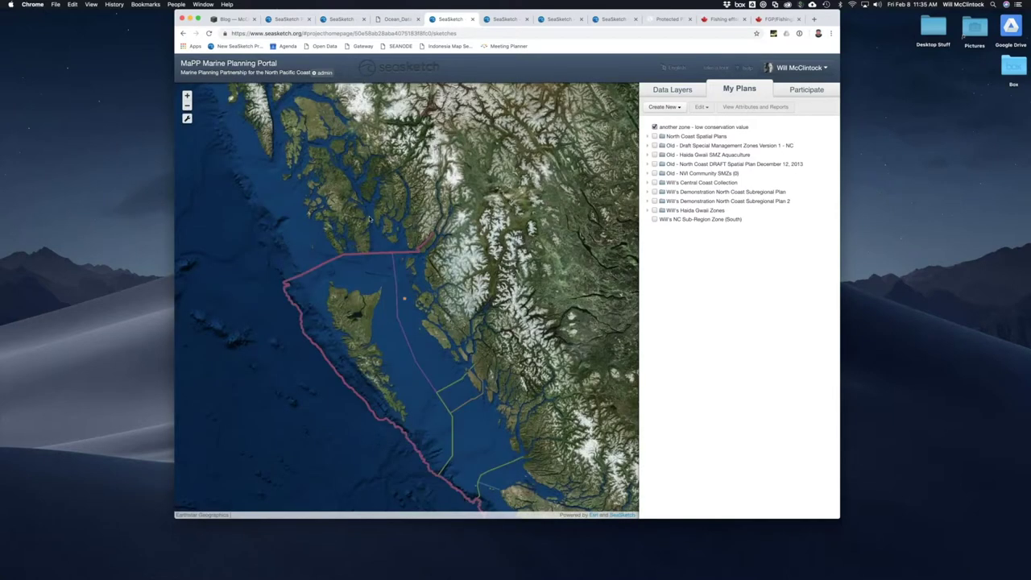
left_click_drag(370, 219, 352, 143)
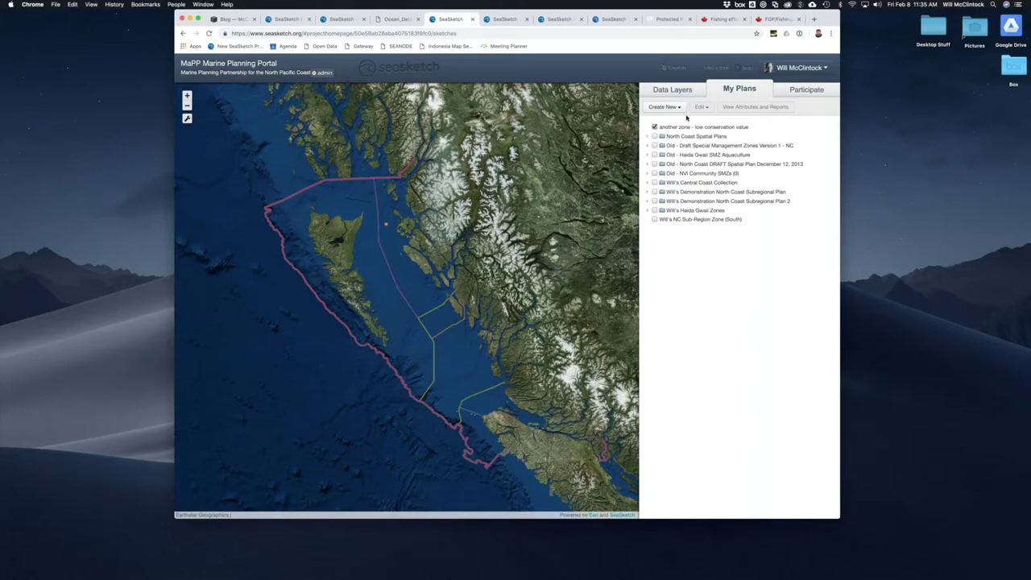
Step: Browse the project's data layers, read the description of the MaPP Study Area Boundary layer under Boundaries, and close that description page
left_click(672, 89)
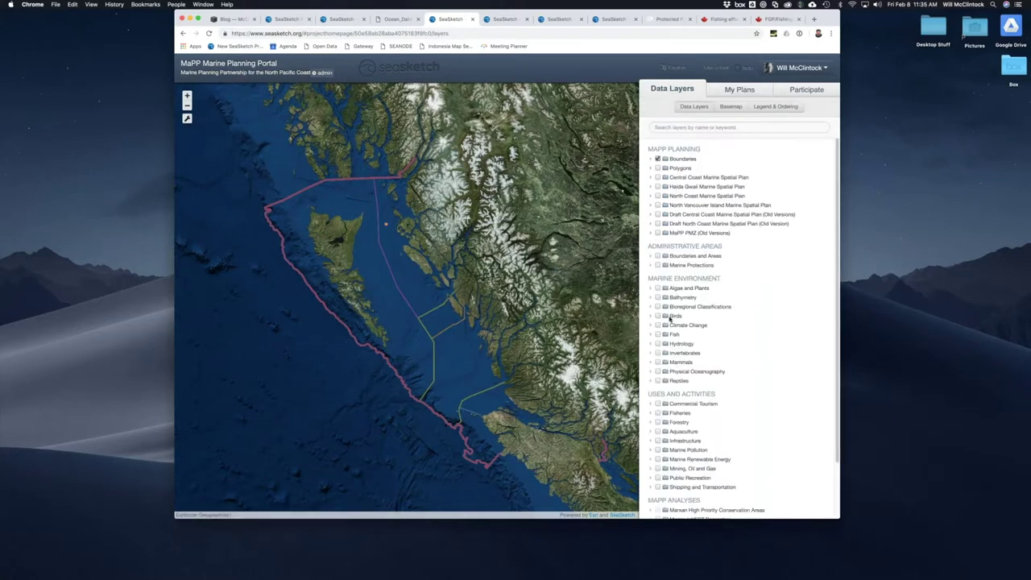
scroll(671, 322, "down", 3)
scroll(816, 207, "up", 3)
left_click(651, 159)
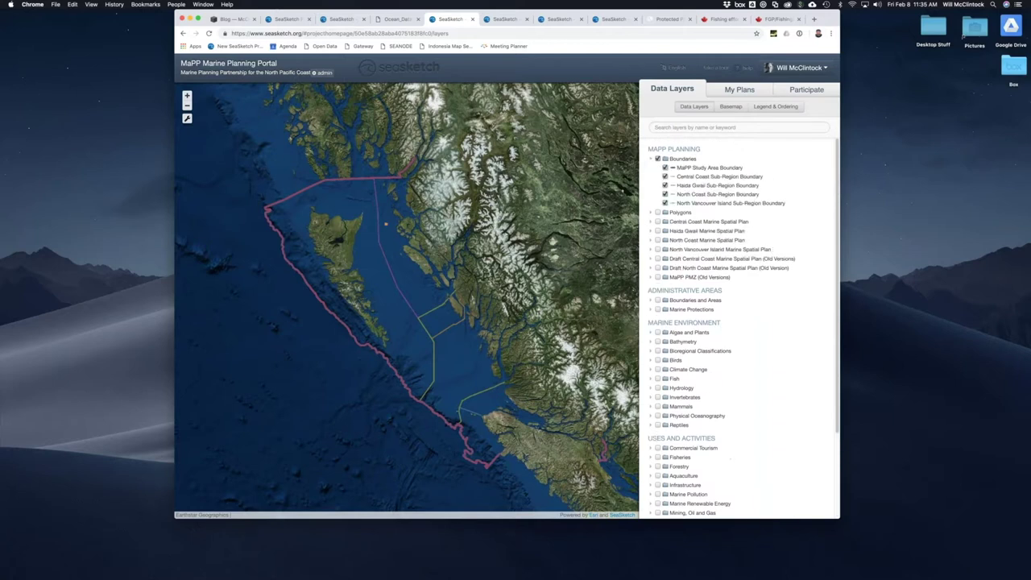
left_click(709, 167)
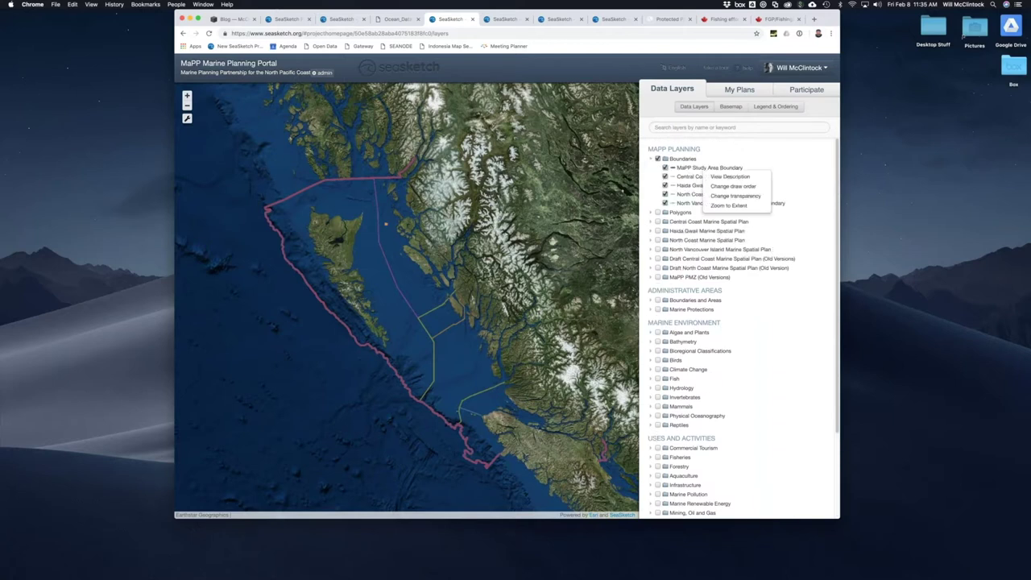
left_click(729, 175)
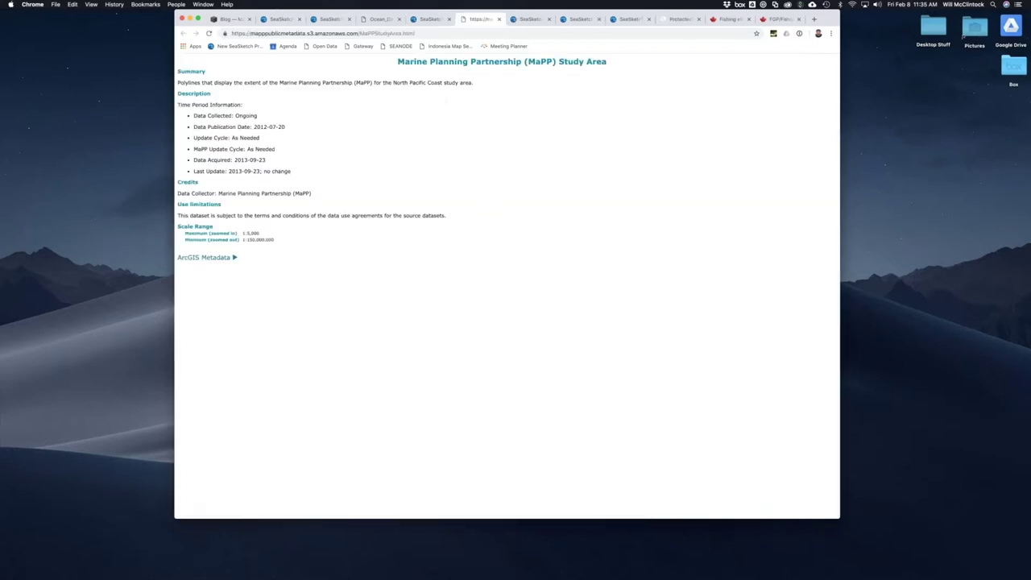
key("super+l")
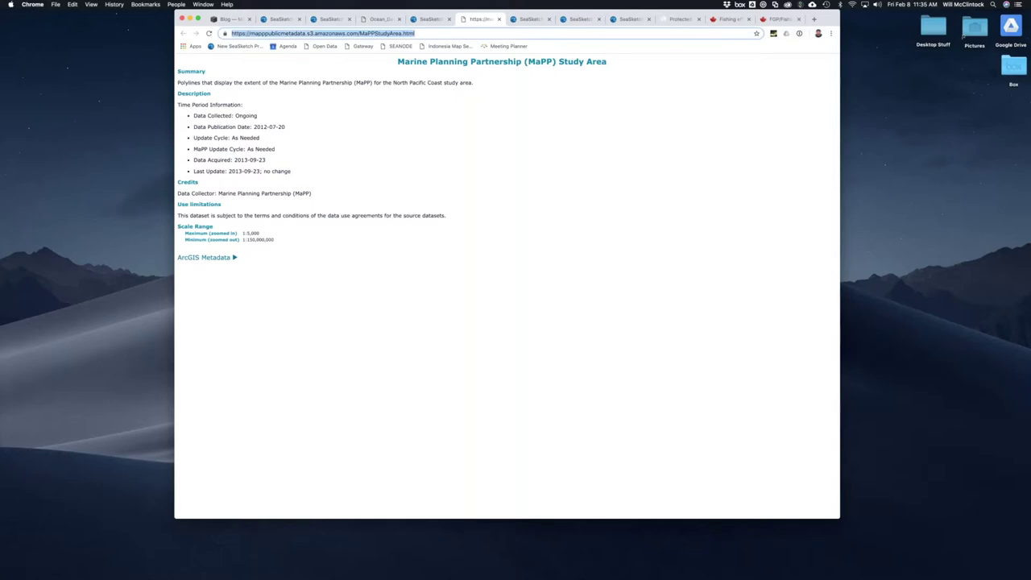
left_click(499, 19)
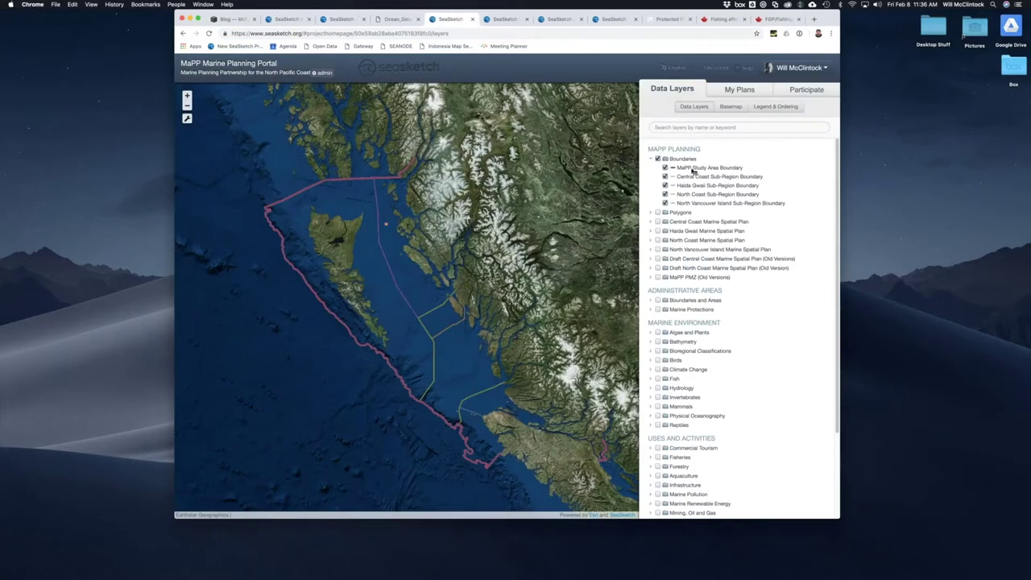
Step: Open the attributes and reports of the sketch "another zone - low conservation value" and check its zone type attributes
left_click(730, 90)
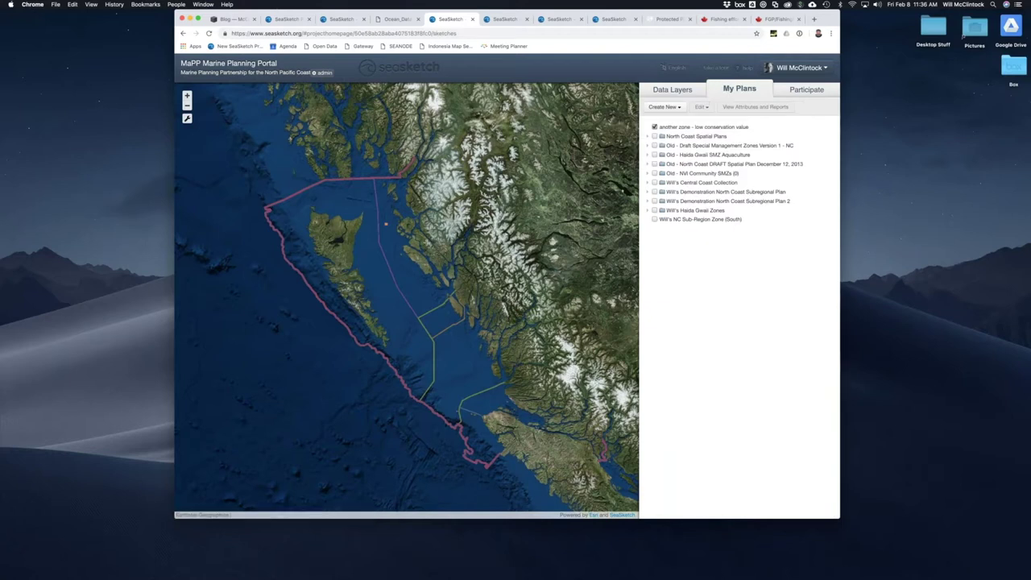
left_click(712, 126)
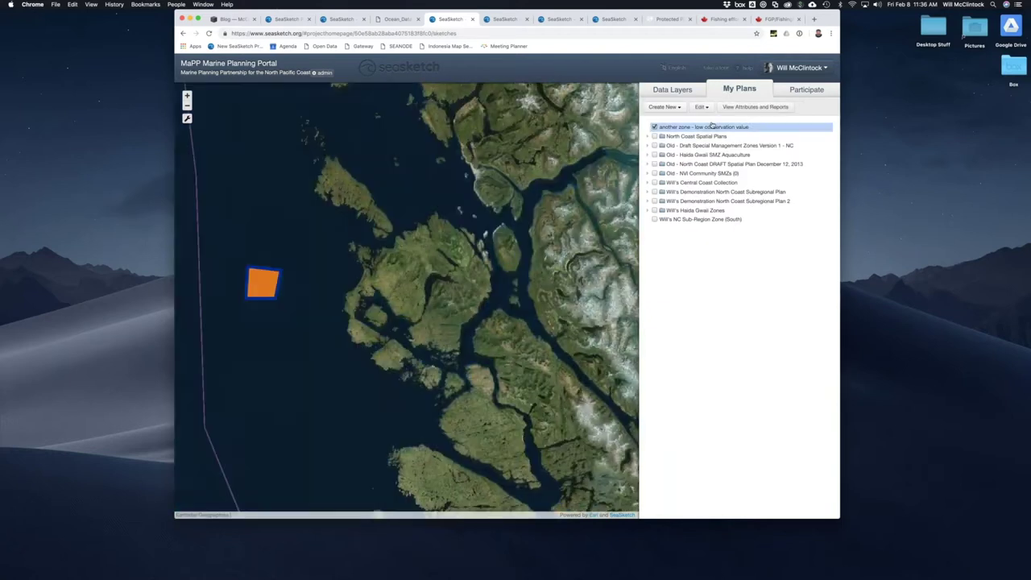
left_click(755, 106)
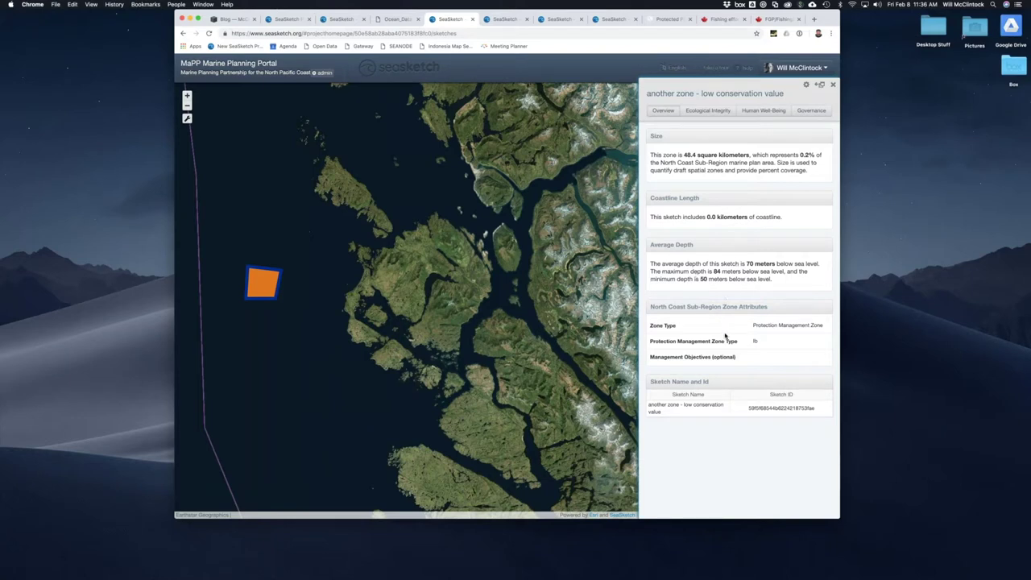
left_click_drag(770, 326, 762, 347)
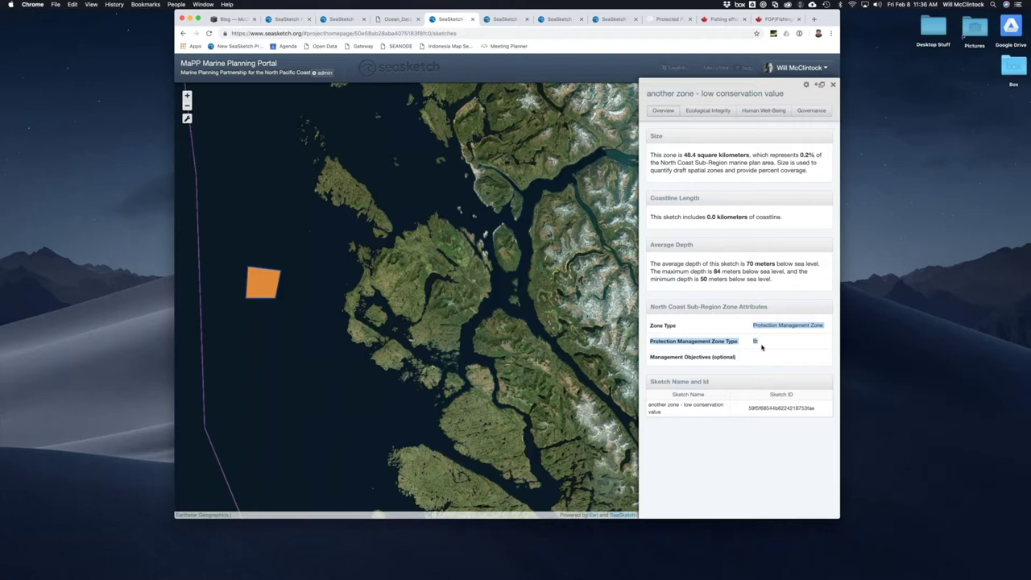
Step: In the Ecological Integrity report, compare Marxan scenarios for high targets/low clumping, low targets/high clumping (BLM of 25) and low targets/low clumping
left_click(714, 110)
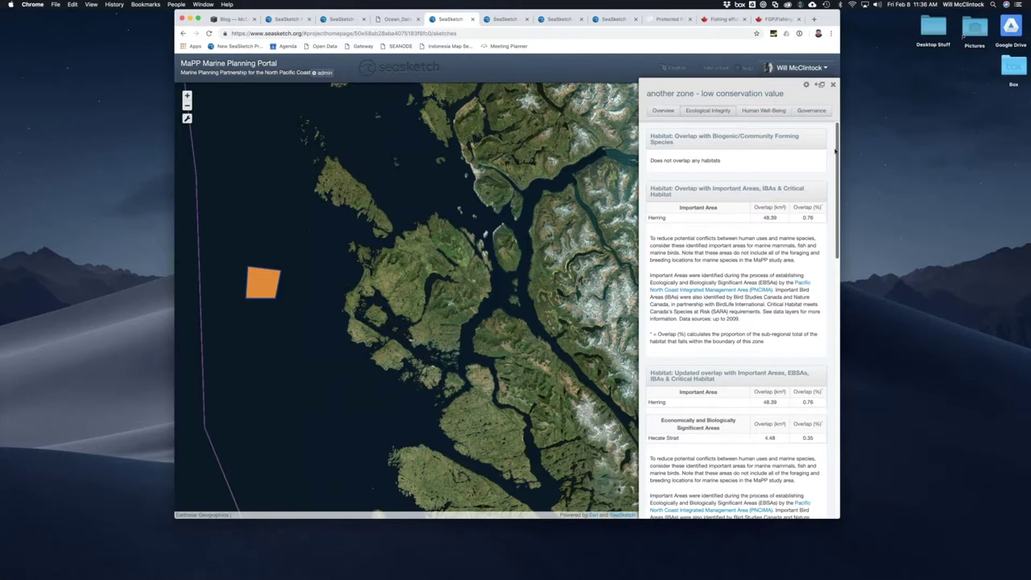
left_click_drag(835, 151, 818, 309)
left_click(696, 169)
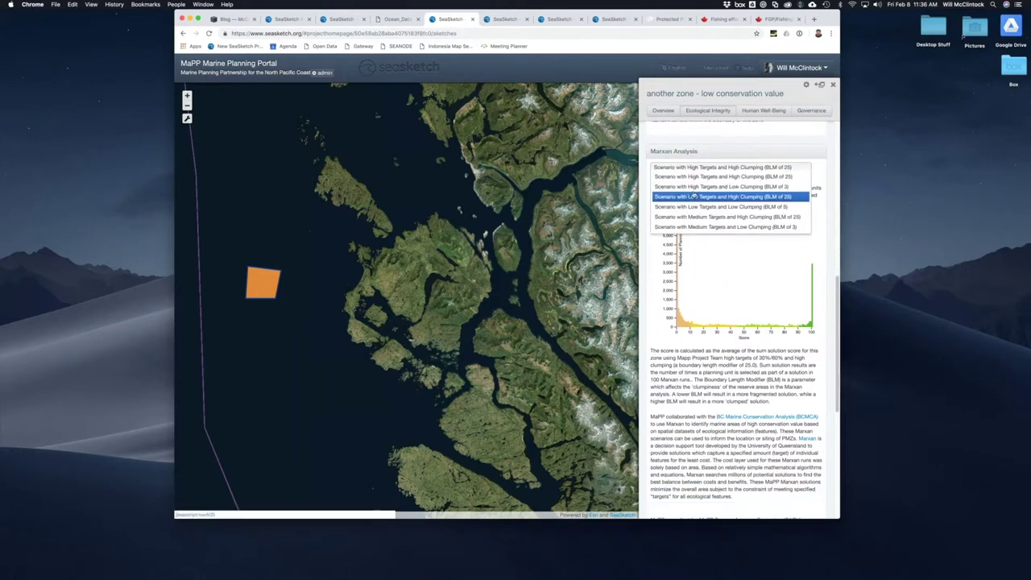
left_click(693, 186)
left_click(694, 168)
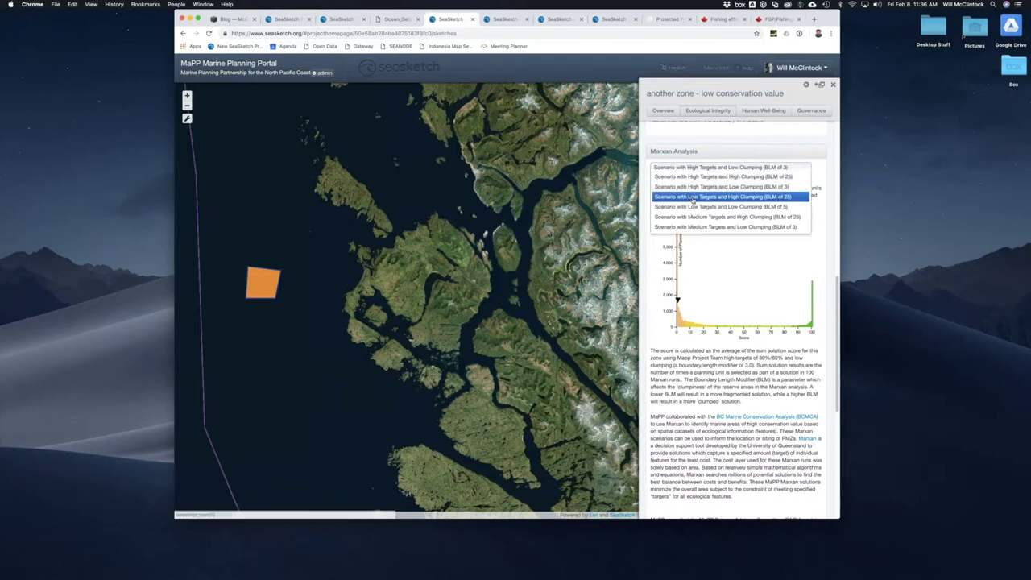
left_click(693, 198)
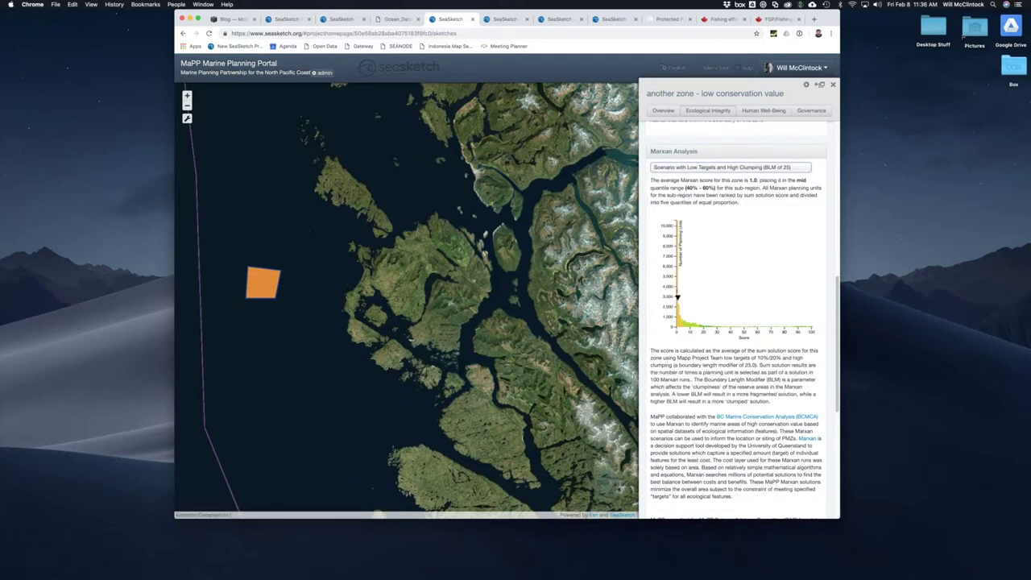
left_click(738, 168)
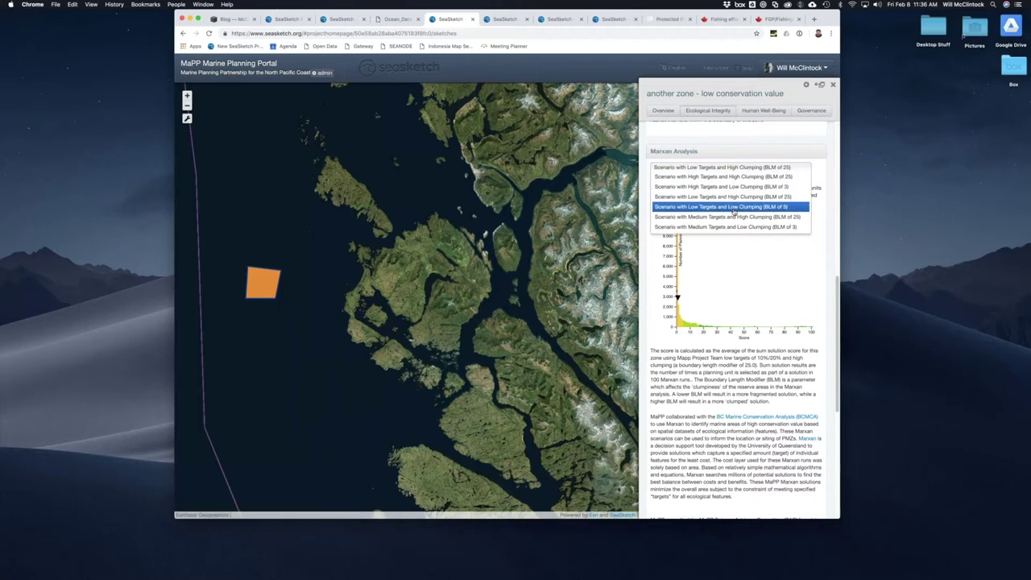
left_click(745, 207)
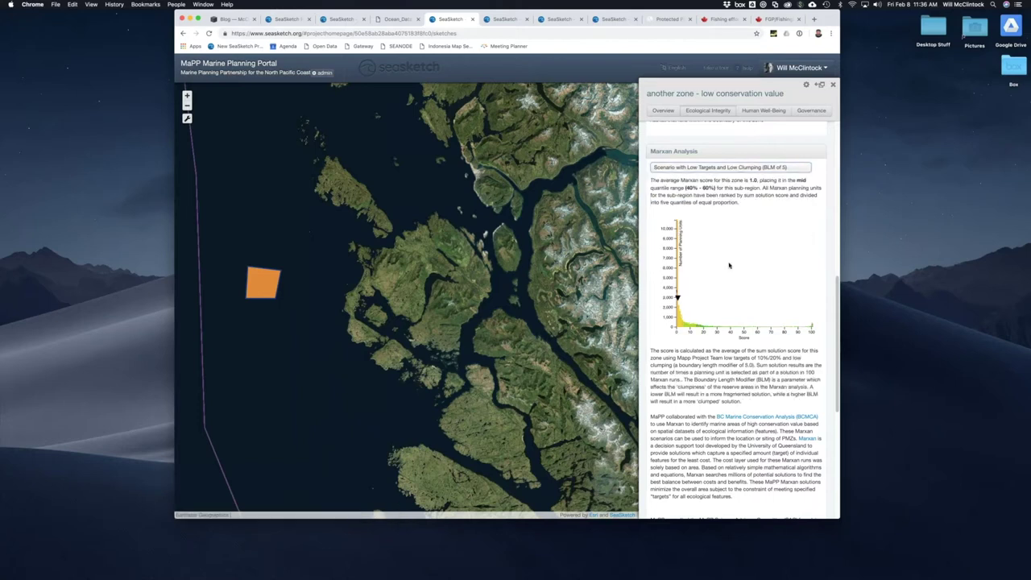
Step: Read the Marxan scoring explanation and the remaining breeding site and habitat overlap sections of the Ecological Integrity report
scroll(738, 255, "down", 2)
scroll(738, 254, "down", 5)
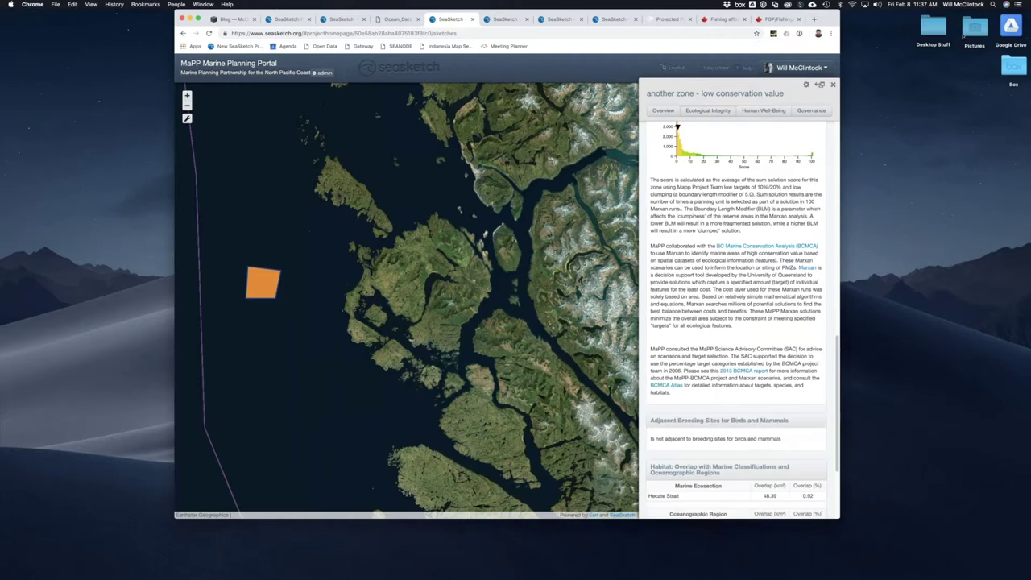
scroll(738, 255, "up", 3)
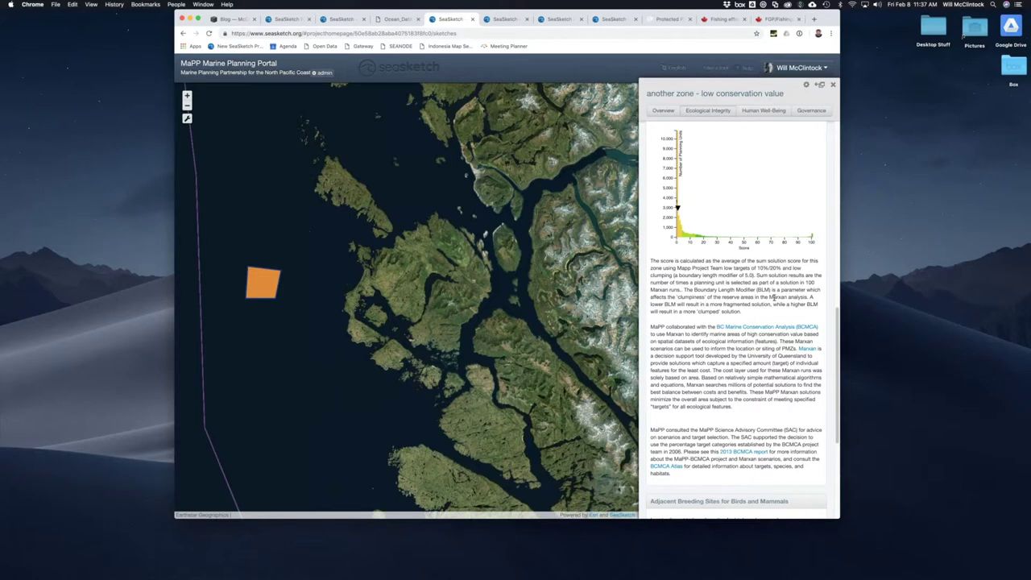
scroll(774, 297, "down", 10)
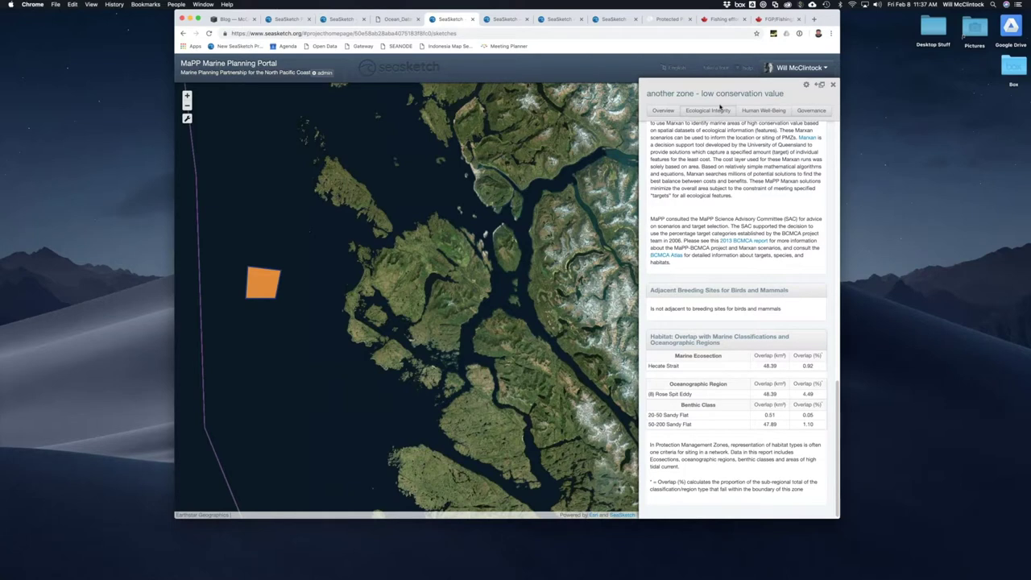
Step: Open the Human Well-Being report, display the commercial fisheries layers on the map, and hide them again
left_click(764, 110)
left_click(785, 137)
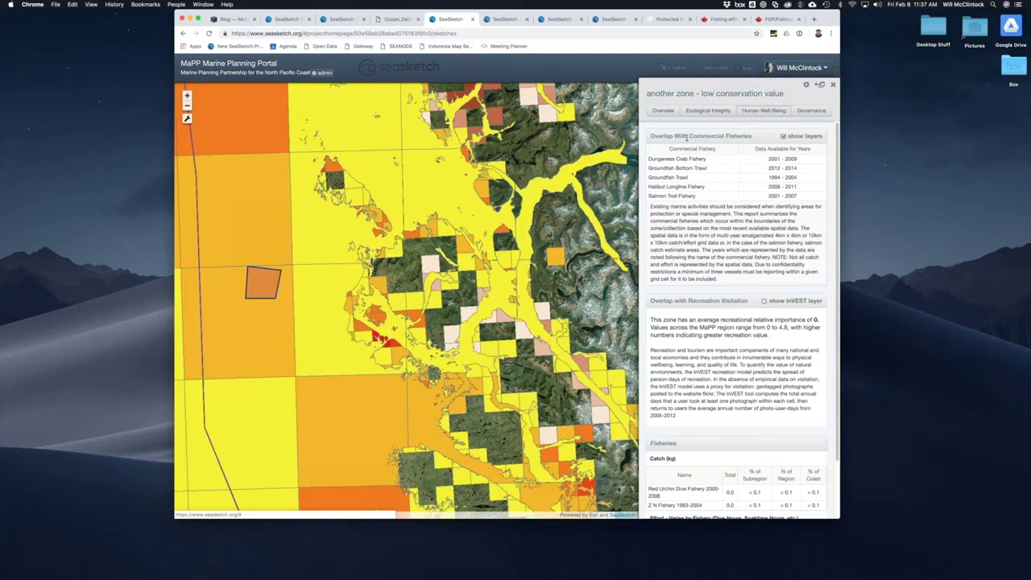
left_click(784, 136)
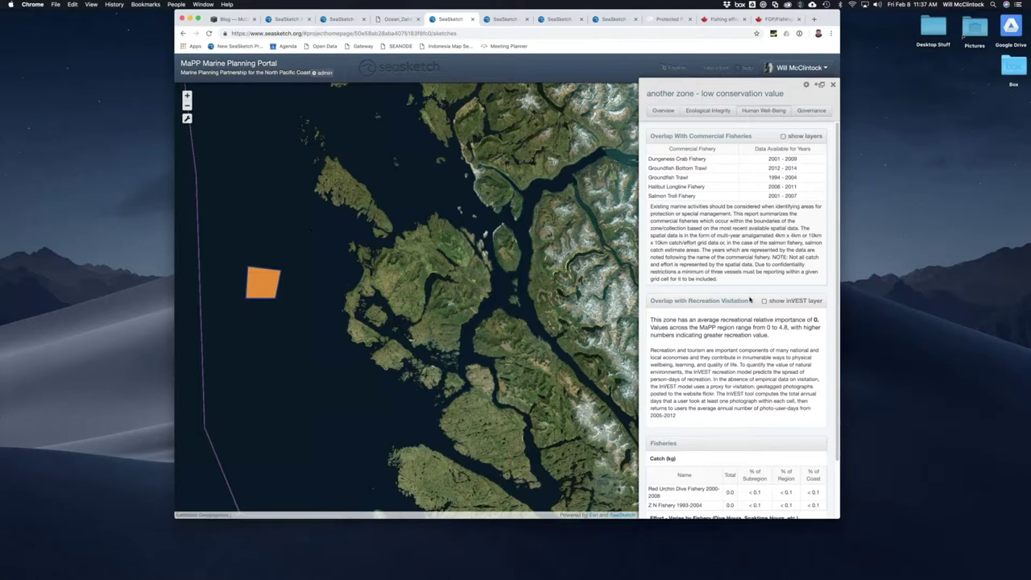
Step: Display the InVEST recreation layer on the map, review the Fisheries catch and effort tables, and hide the layer again
scroll(749, 301, "down", 2)
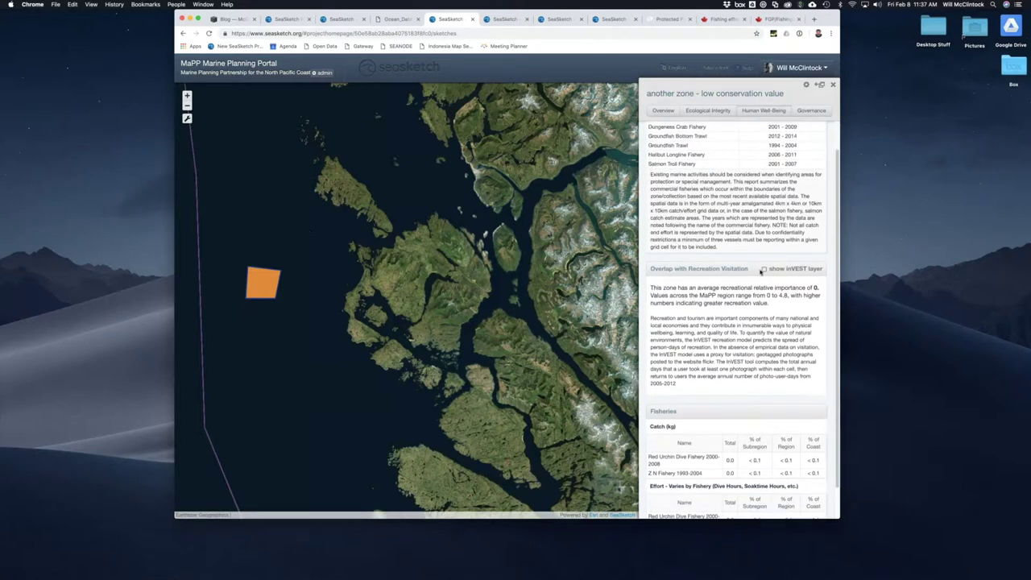
left_click(764, 271)
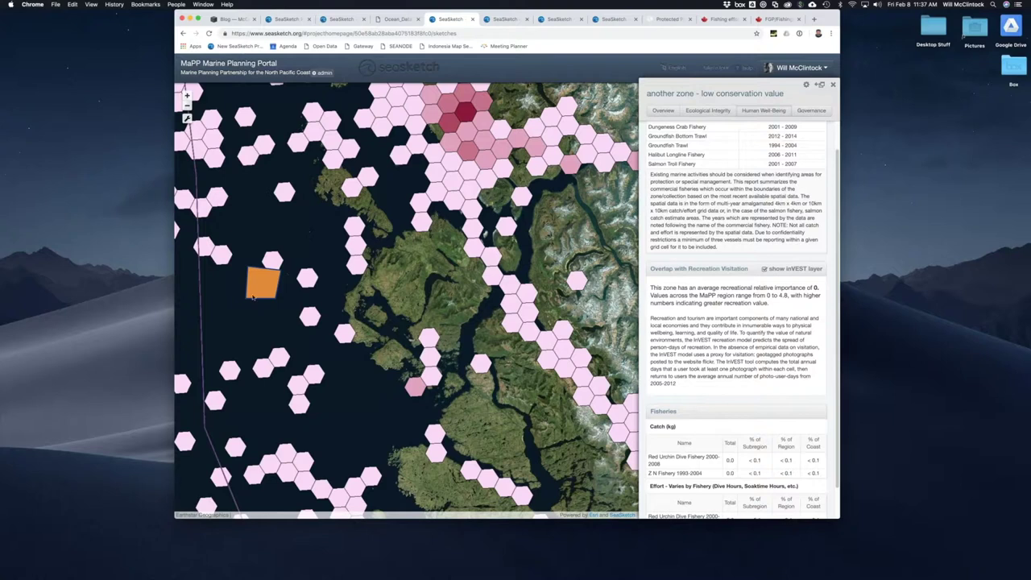
scroll(710, 269, "down", 1)
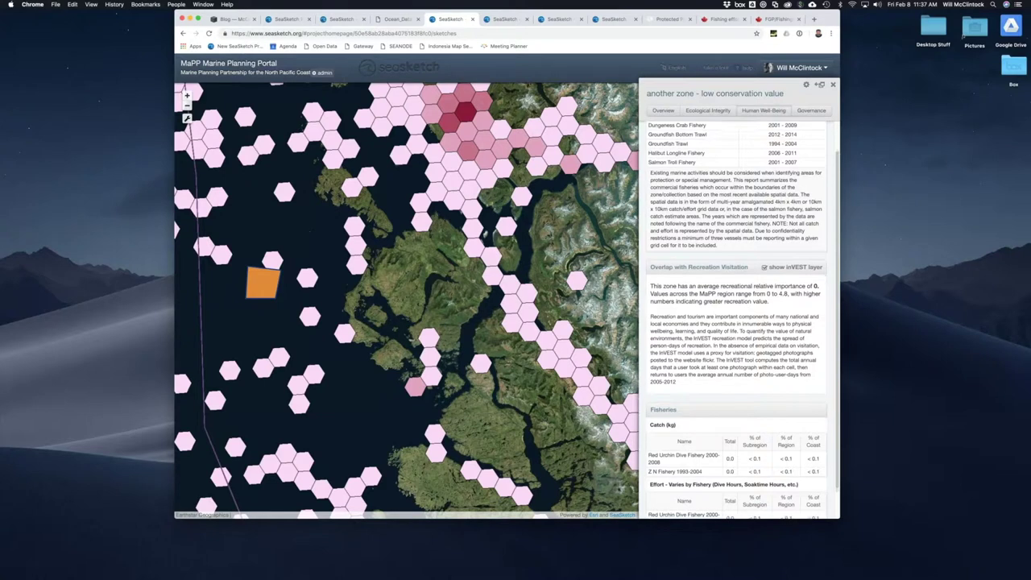
scroll(733, 278, "down", 3)
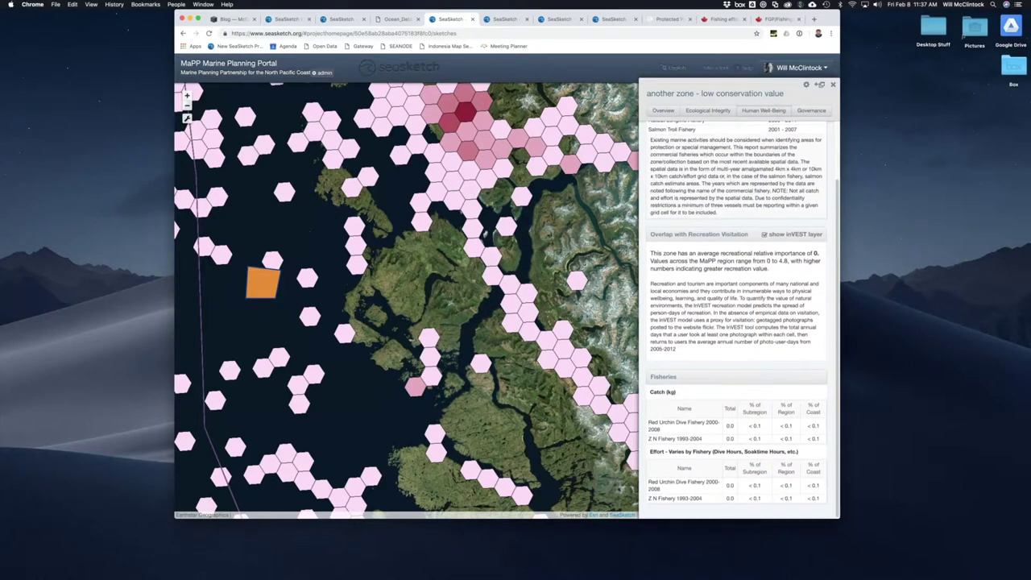
left_click(764, 234)
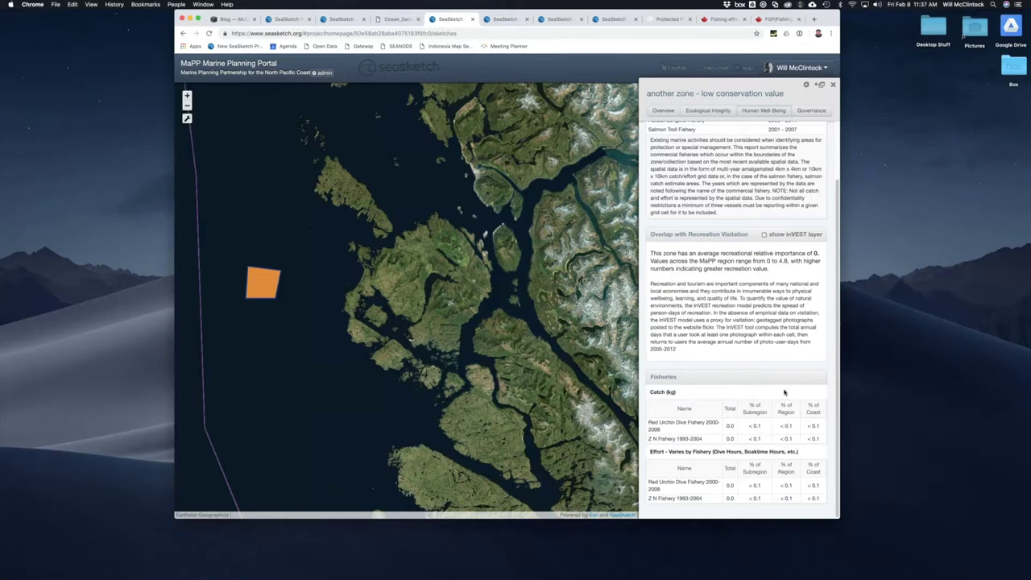
scroll(785, 393, "up", 3)
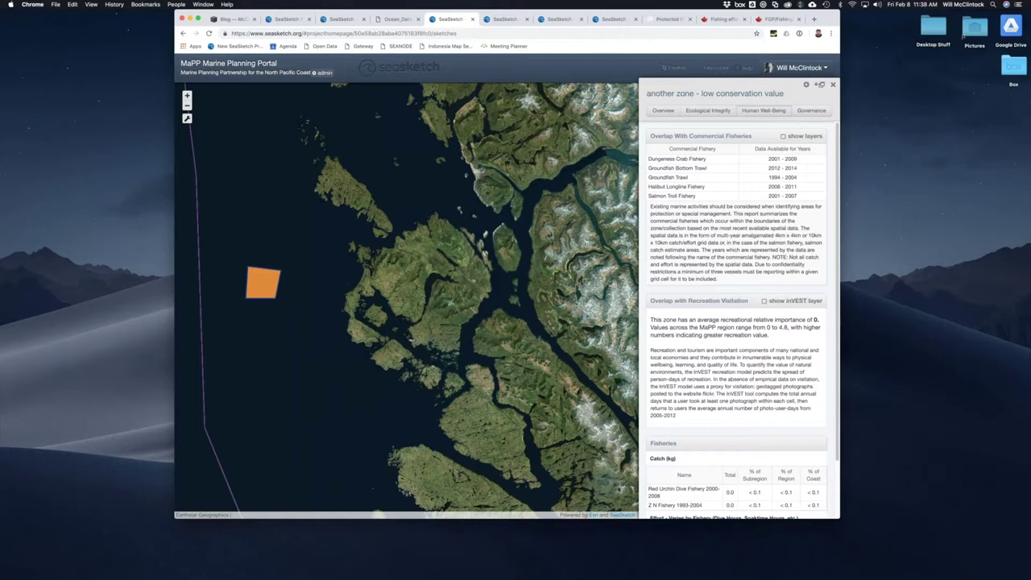
Step: Open the zone's Governance report, display the existing protected areas layer on the map, and review the overlap sections
left_click(802, 112)
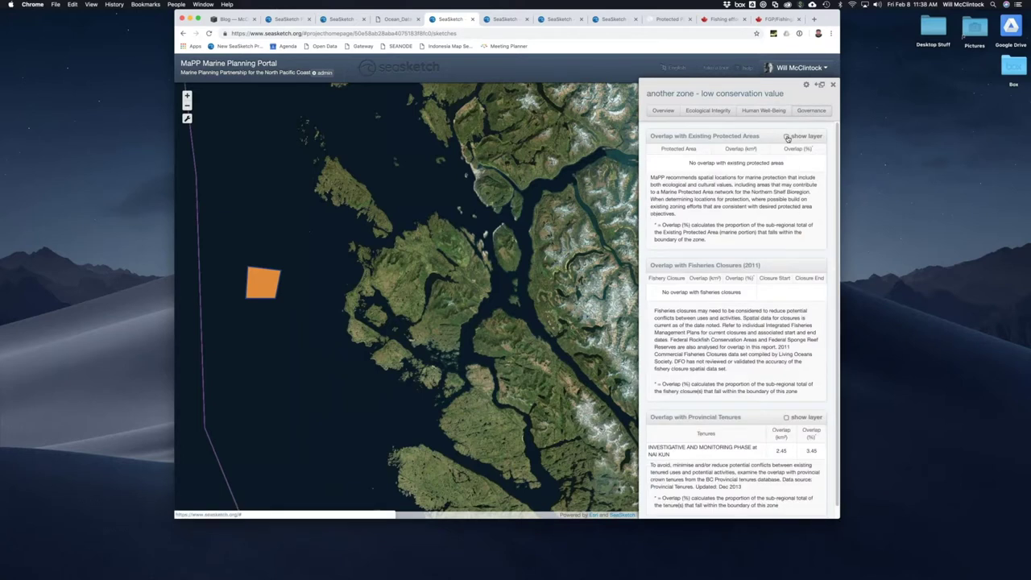
left_click(788, 137)
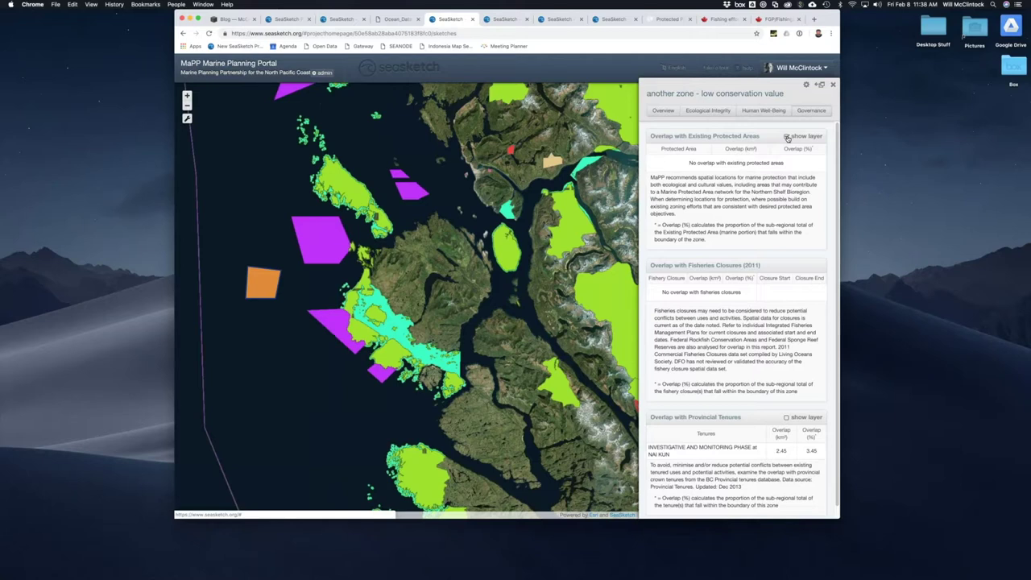
scroll(787, 137, "down", 1)
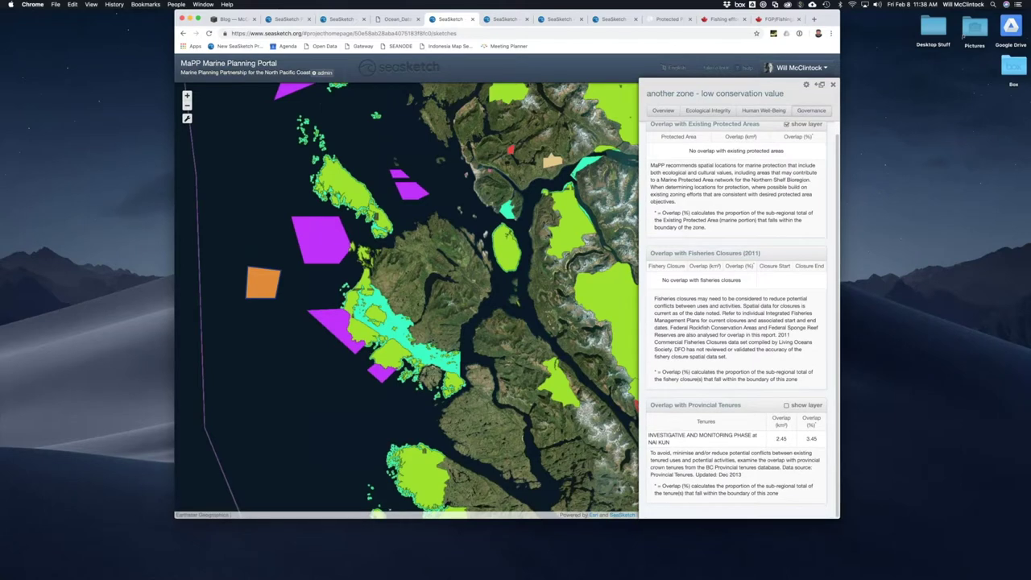
scroll(814, 104, "up", 1)
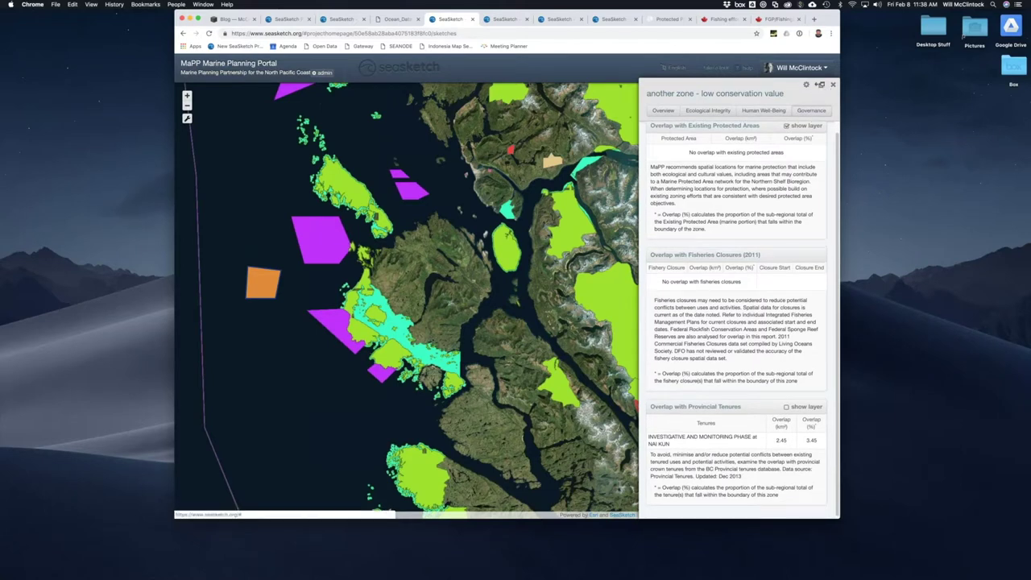
Step: Go back through the Human Well-Being and Ecological Integrity reports to the zone's Overview report
left_click(764, 111)
left_click(709, 110)
left_click(660, 110)
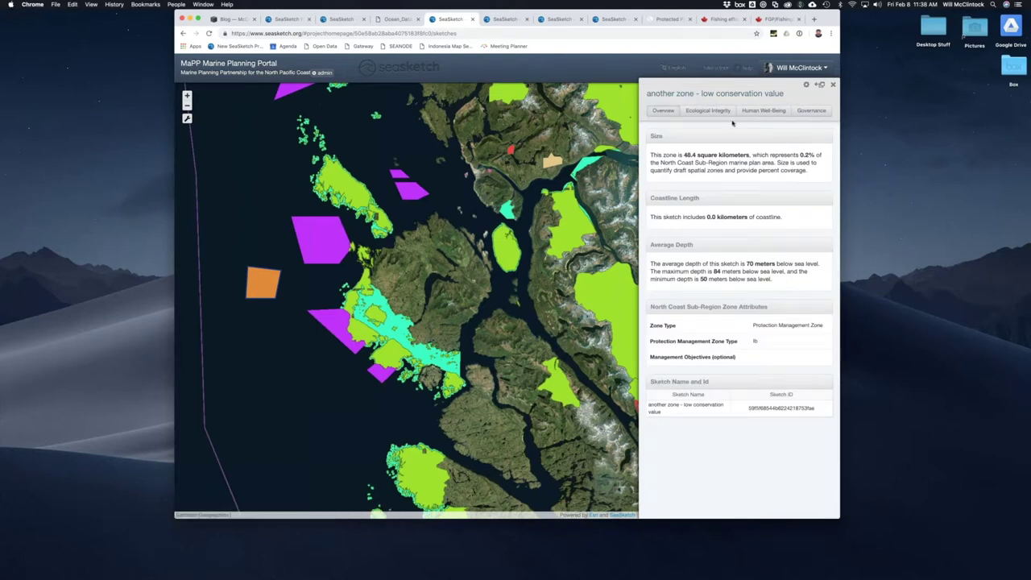
Step: Review the low conservation value zone's Ecological Integrity and Governance reports, and close the zone's report
left_click(704, 112)
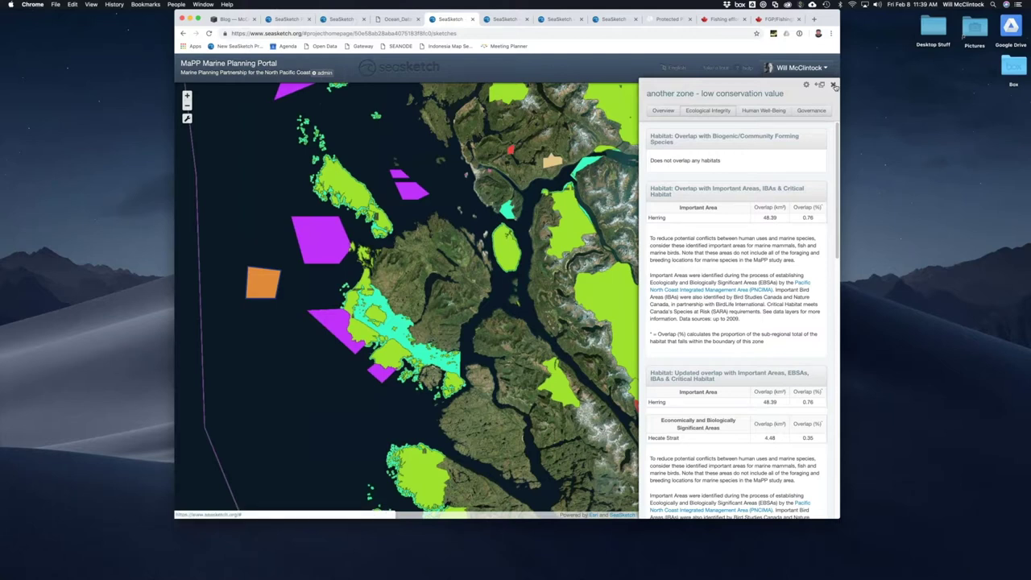
left_click(779, 114)
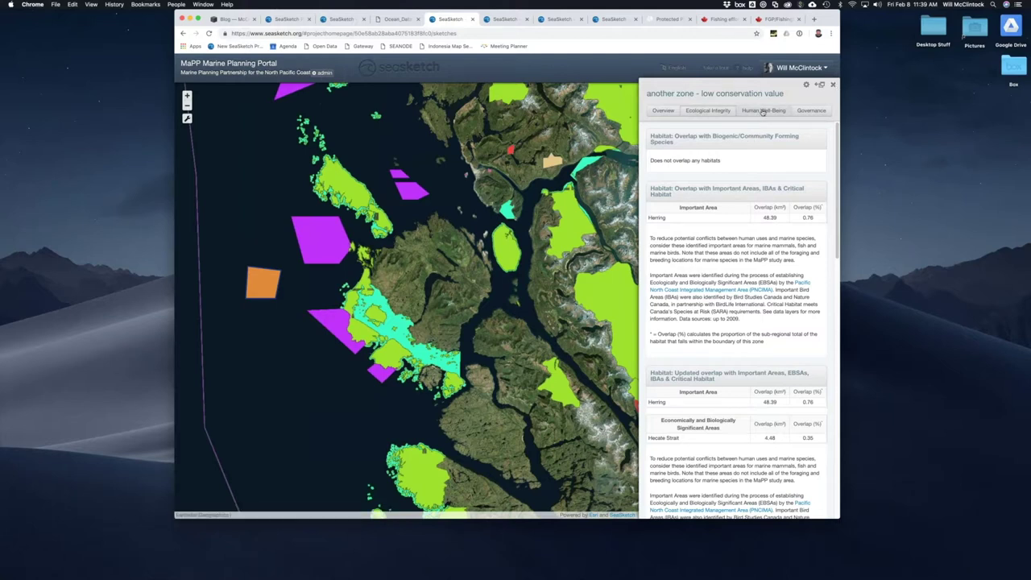
left_click(810, 112)
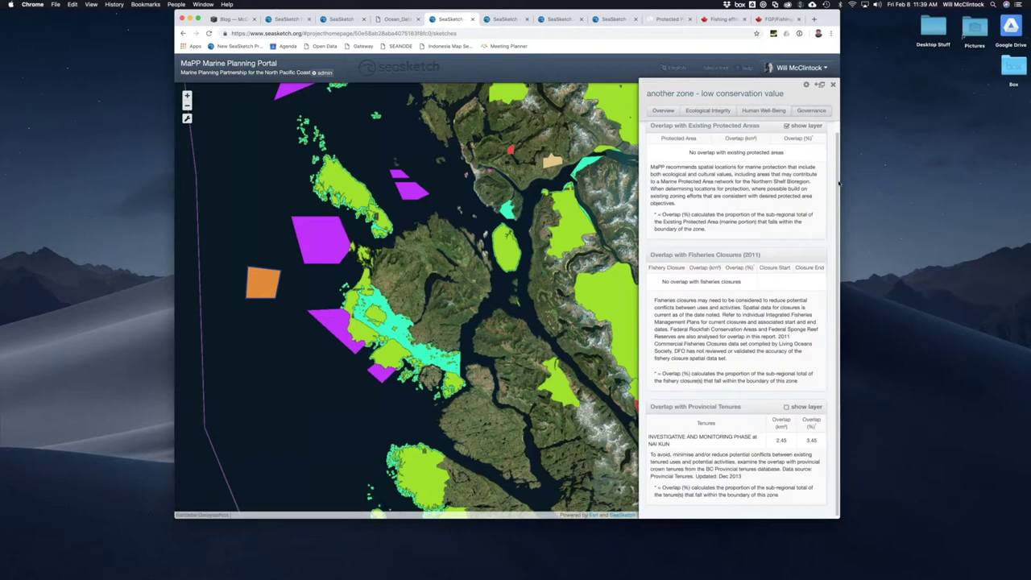
scroll(838, 173, "up", 2)
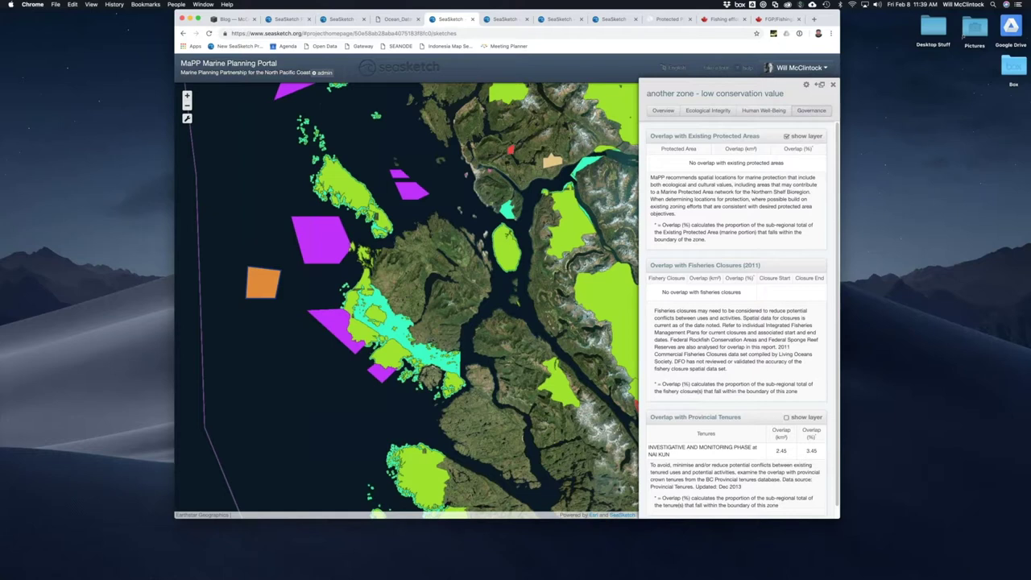
left_click(834, 86)
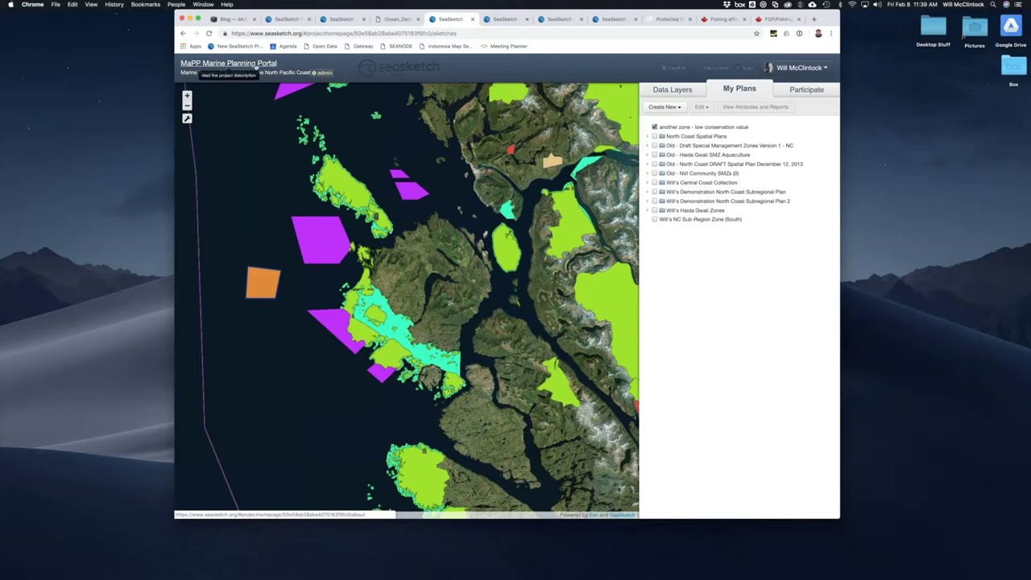
Step: Open the geoprocessing settings of the Central Coast Sub-Region Zone sketch class in the MaPP project's admin dashboard
left_click(324, 72)
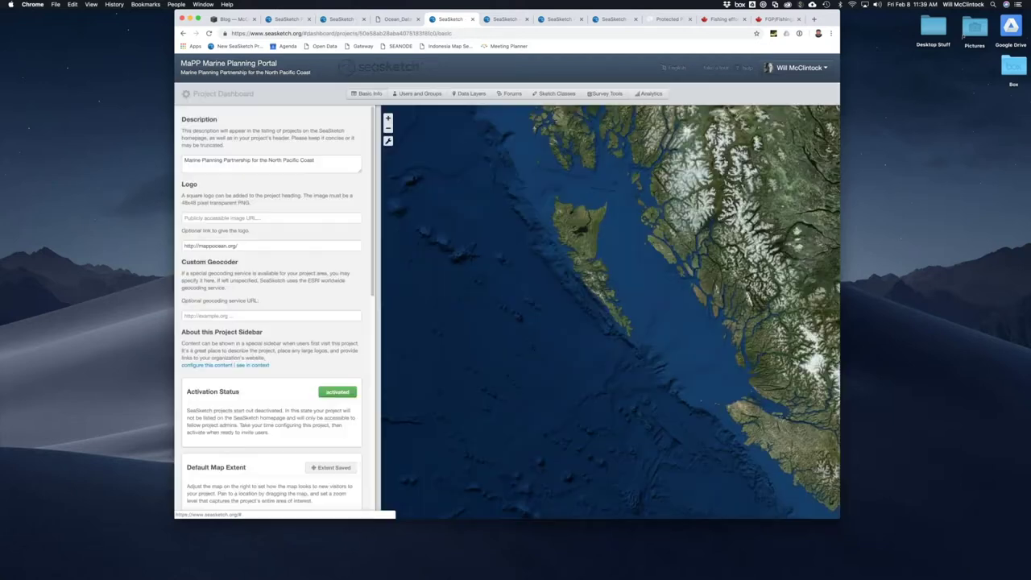
left_click(558, 93)
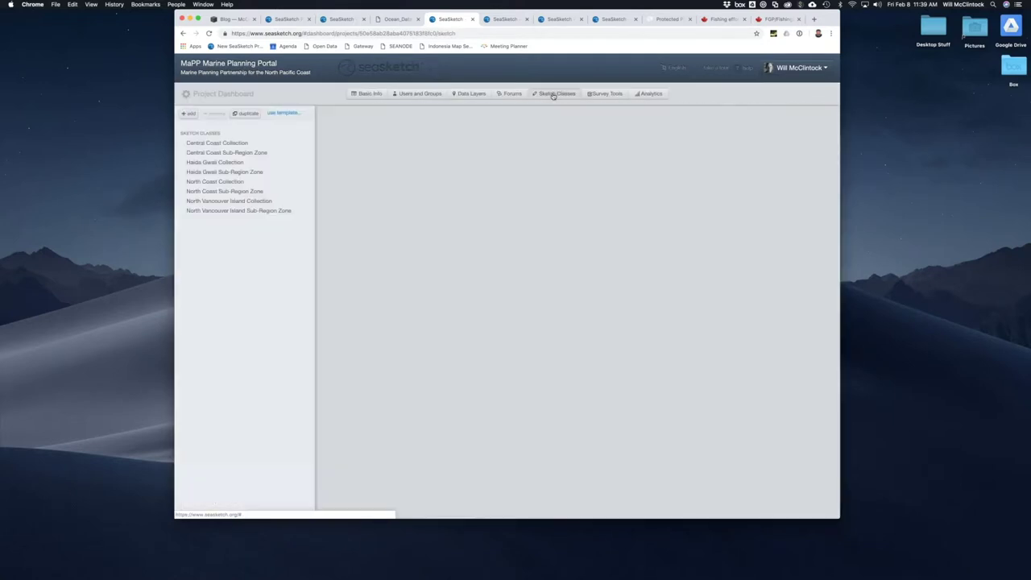
left_click(233, 153)
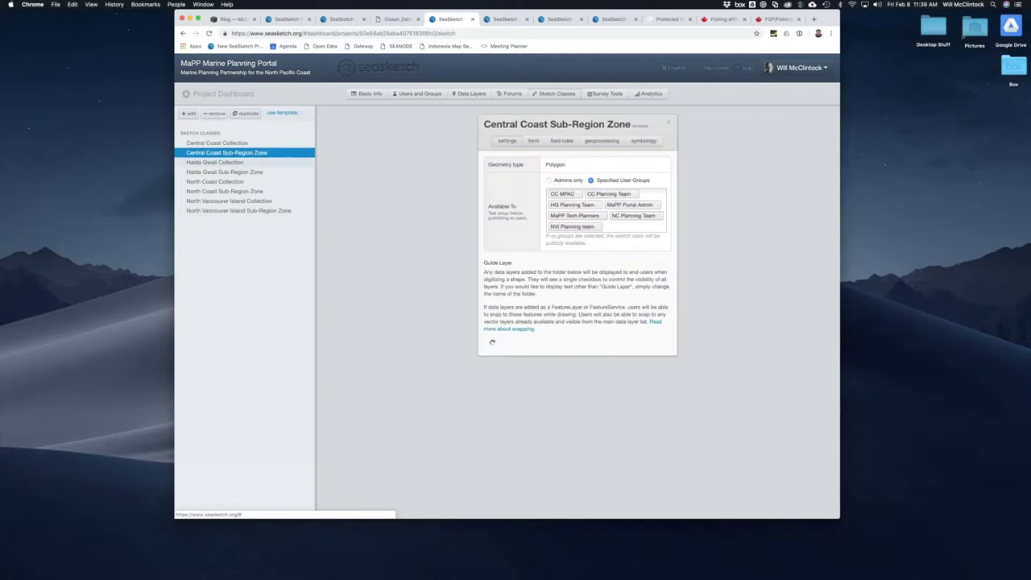
left_click(603, 141)
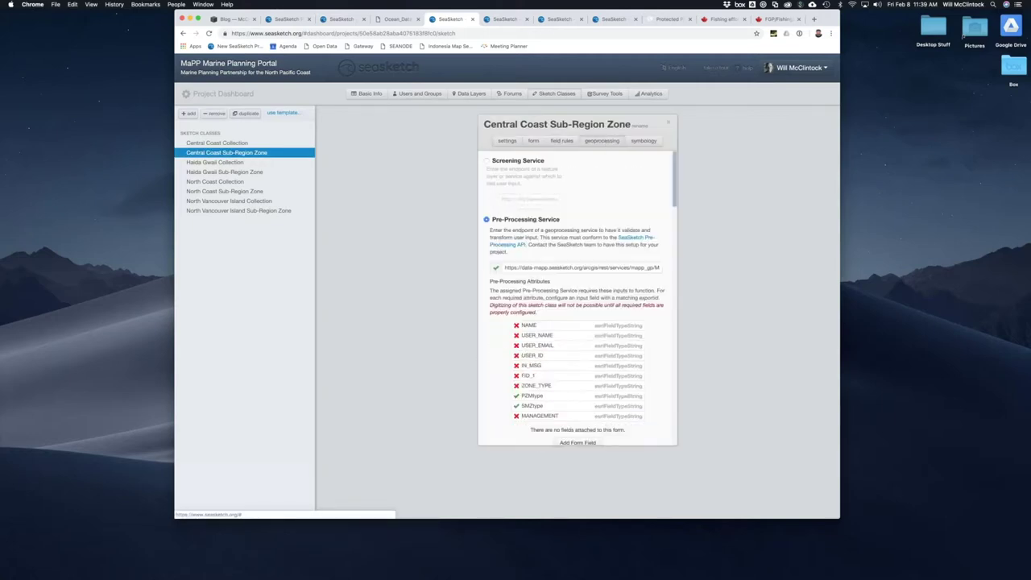
Step: Review the analytical geoprocessing services assigned to the Central Coast Sub-Region Zone, down to the reporting client code
left_click_drag(675, 194, 673, 231)
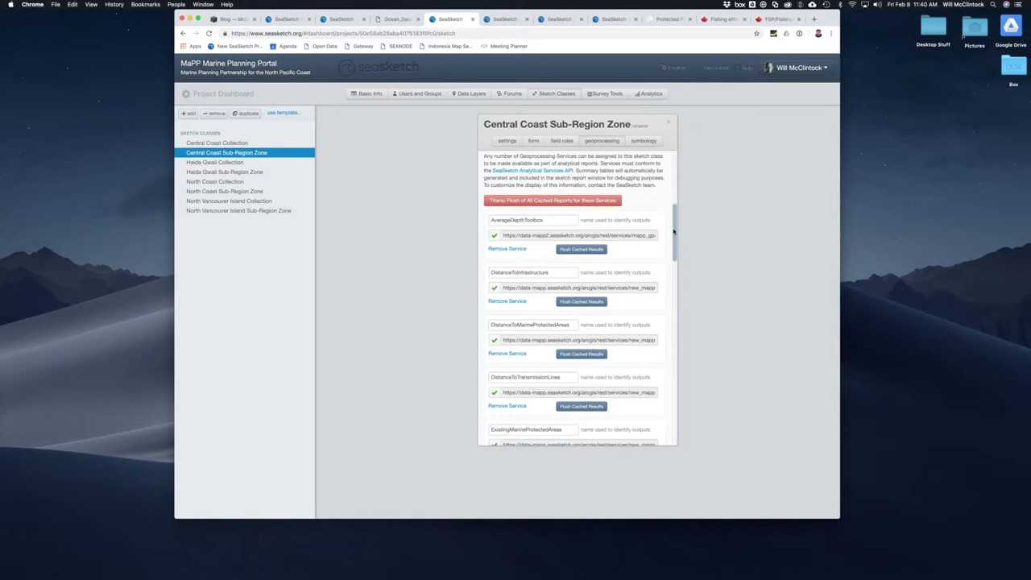
scroll(672, 232, "down", 2)
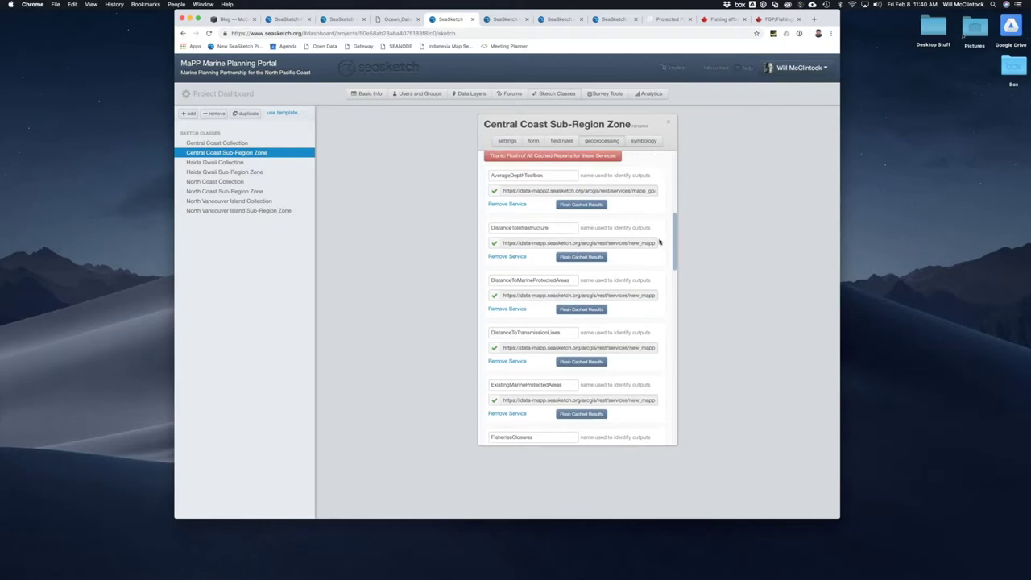
scroll(674, 233, "down", 2)
scroll(676, 242, "down", 6)
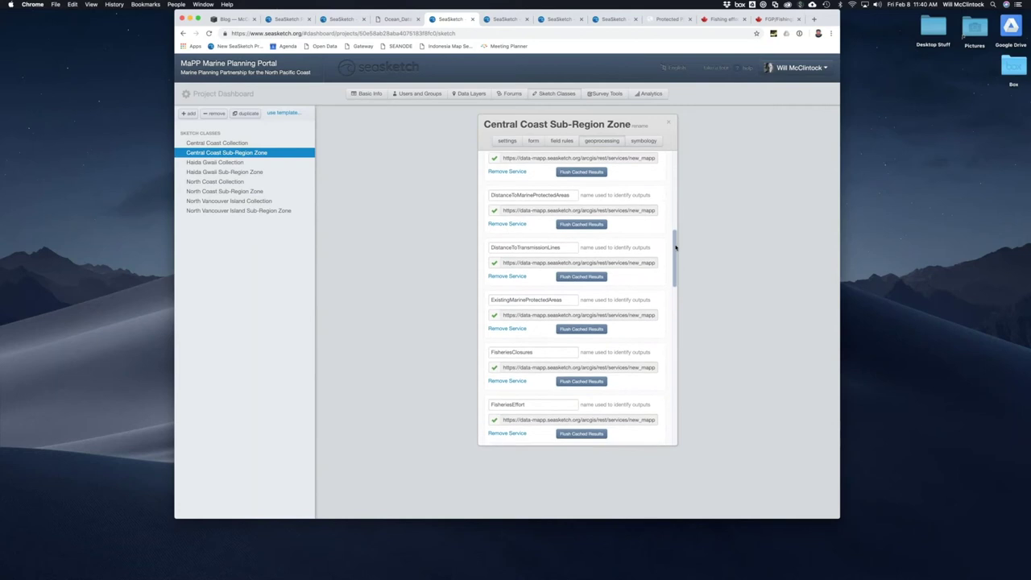
left_click_drag(673, 262, 658, 397)
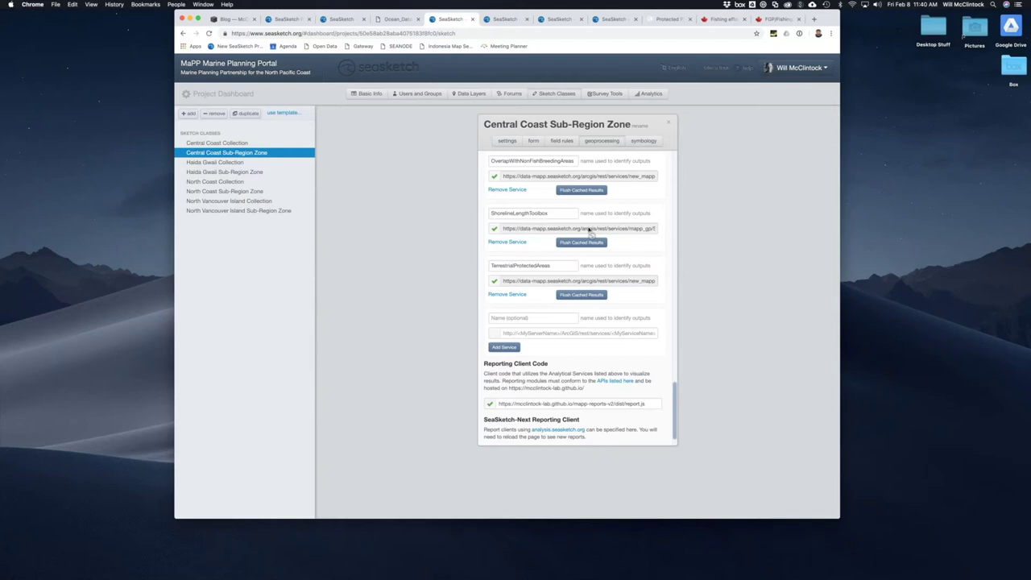
Step: Highlight the Reporting Client Code URL of the Central Coast Sub-Region Zone, and close the sketch class settings
left_click_drag(498, 404, 649, 405)
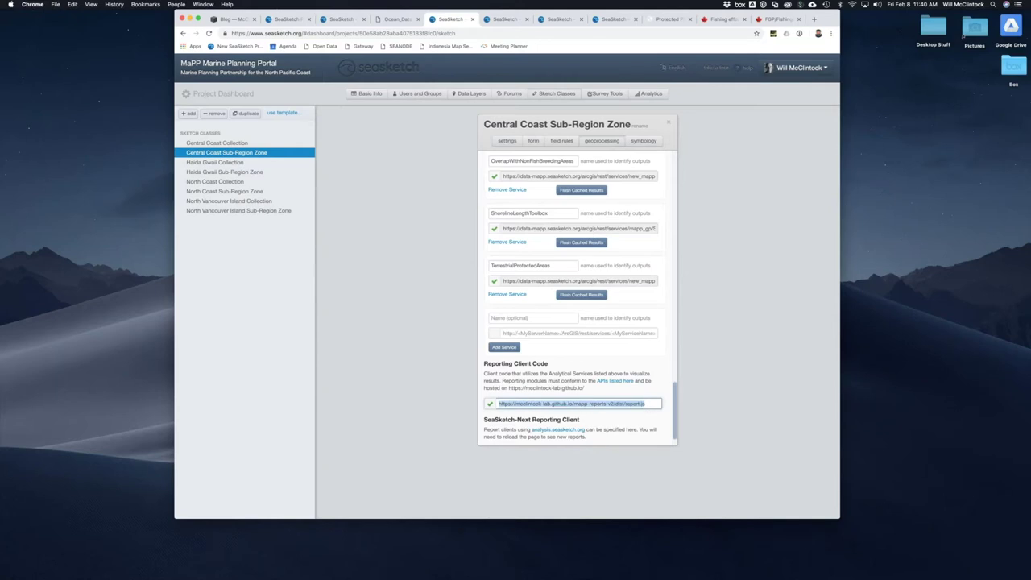
left_click(651, 404)
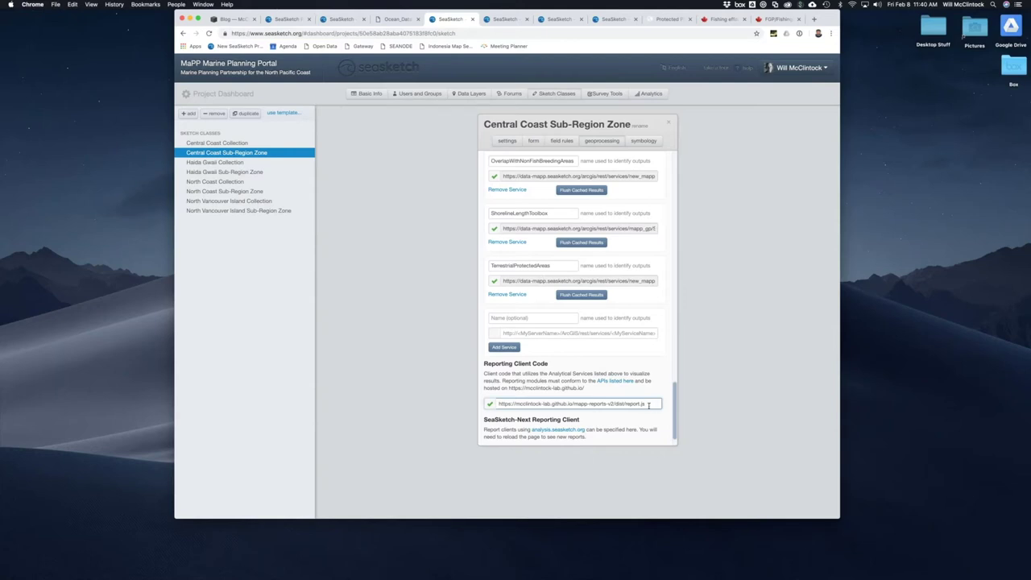
left_click_drag(644, 404, 490, 404)
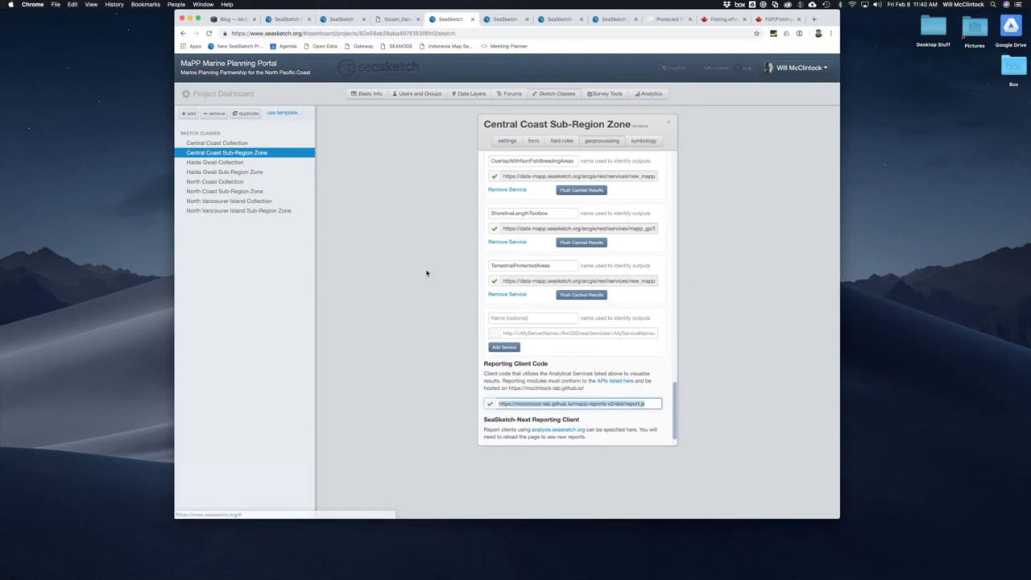
left_click(669, 123)
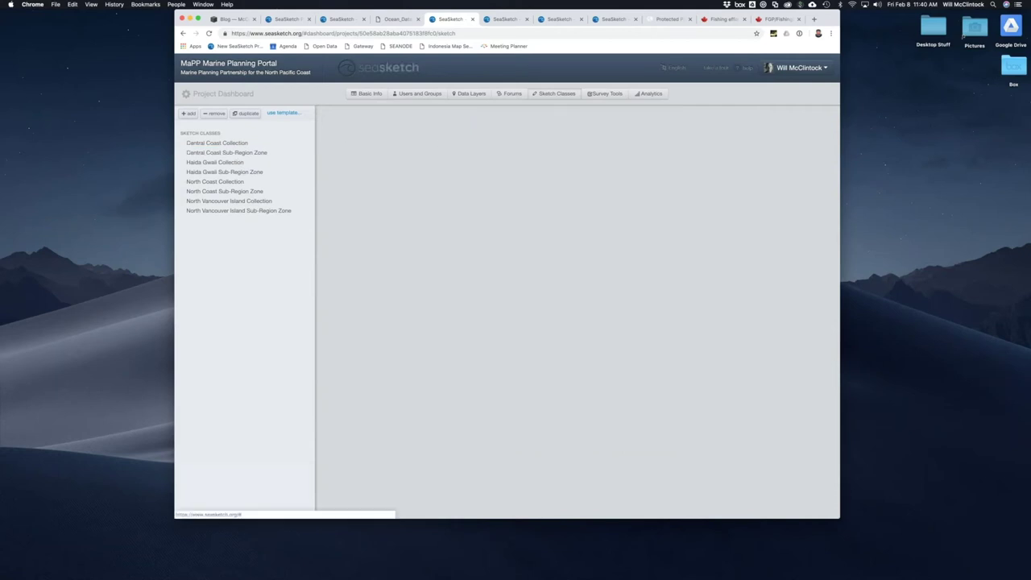
Step: Start the DEMO 2019 Site Feedback Survey in the Marine Protected Area Network Planning project and zoom the map to North Vancouver Island
left_click(508, 20)
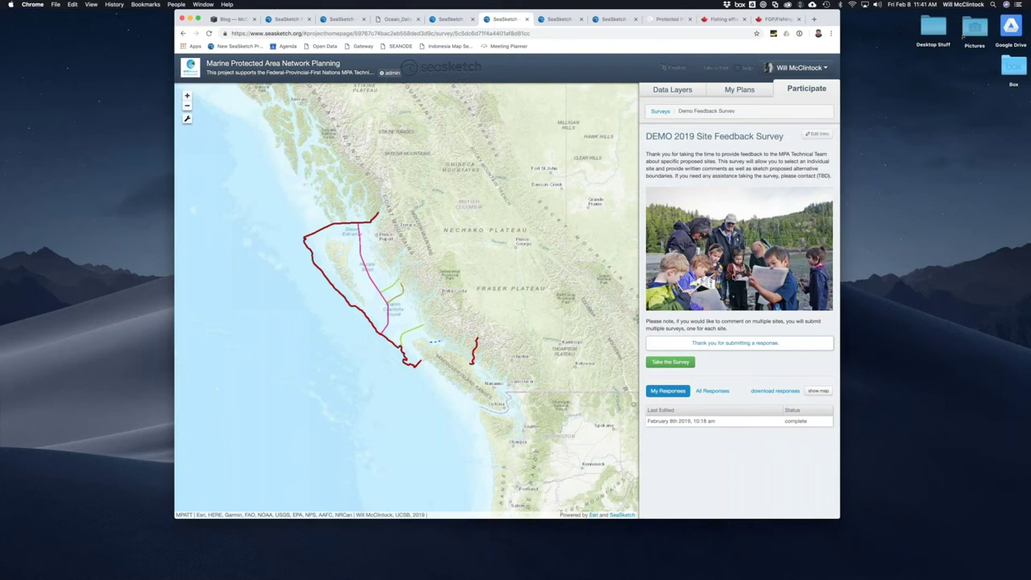
left_click(681, 363)
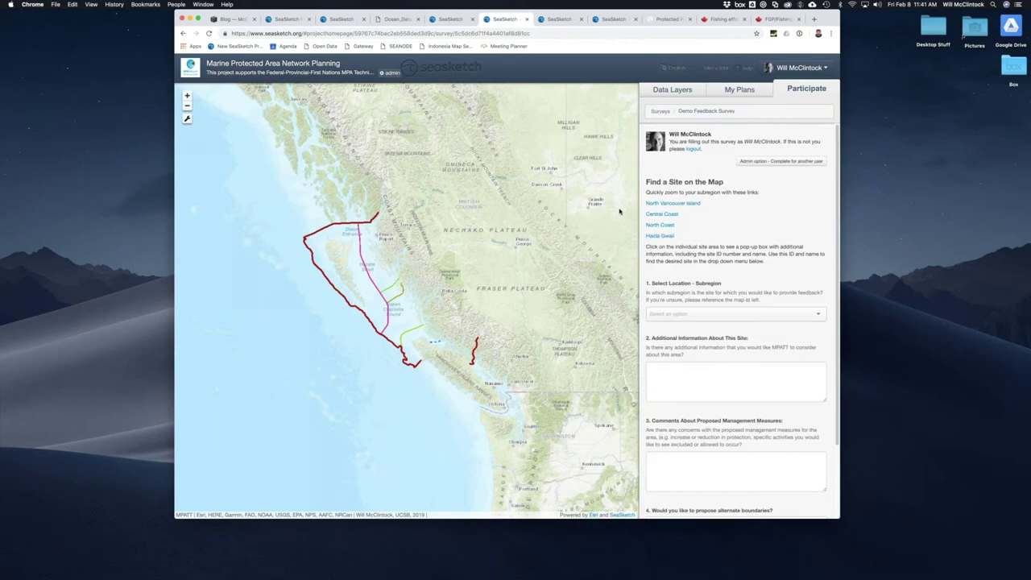
left_click(681, 204)
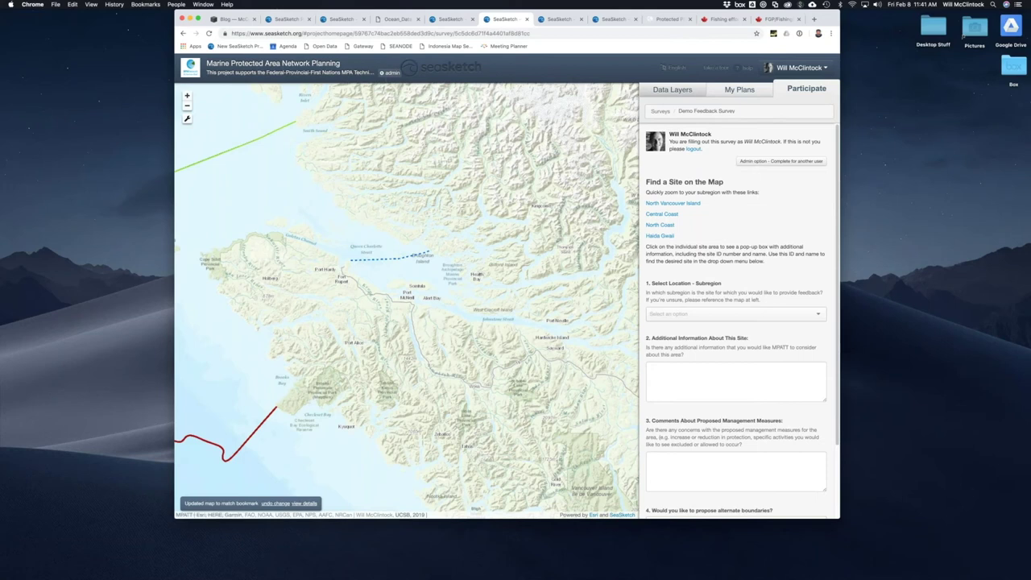
Step: Find the Spatial F - Fragments layer under Review and remove in the data layers, and hide it from the map
left_click(672, 88)
left_click(659, 277)
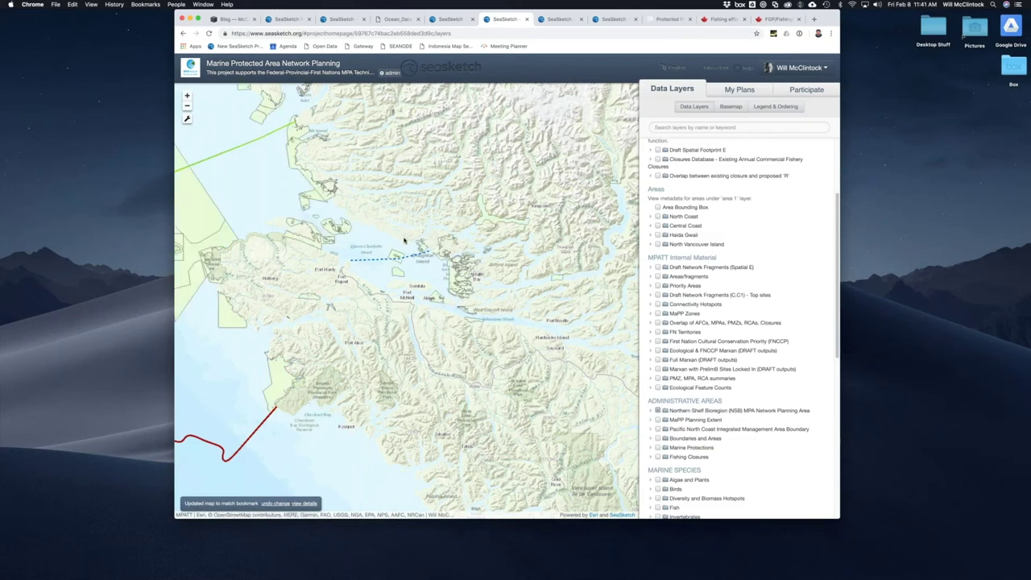
scroll(730, 248, "up", 3)
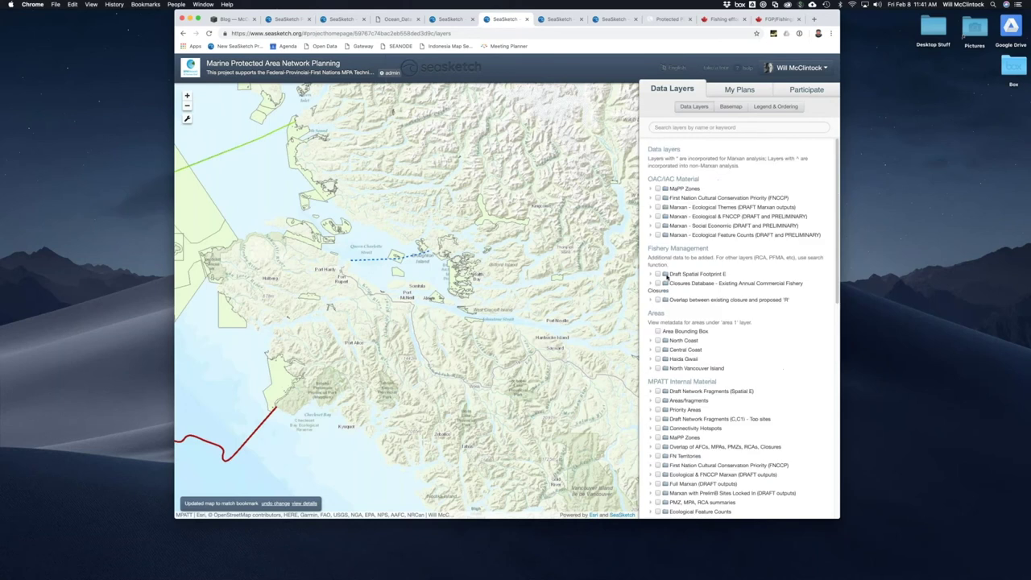
scroll(664, 329, "down", 5)
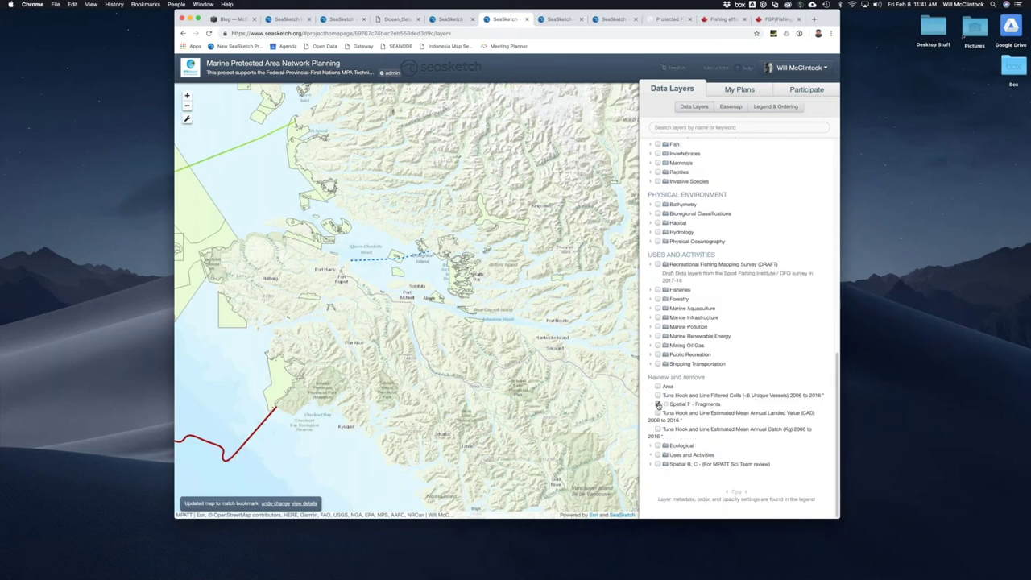
scroll(657, 406, "up", 3)
scroll(659, 329, "up", 2)
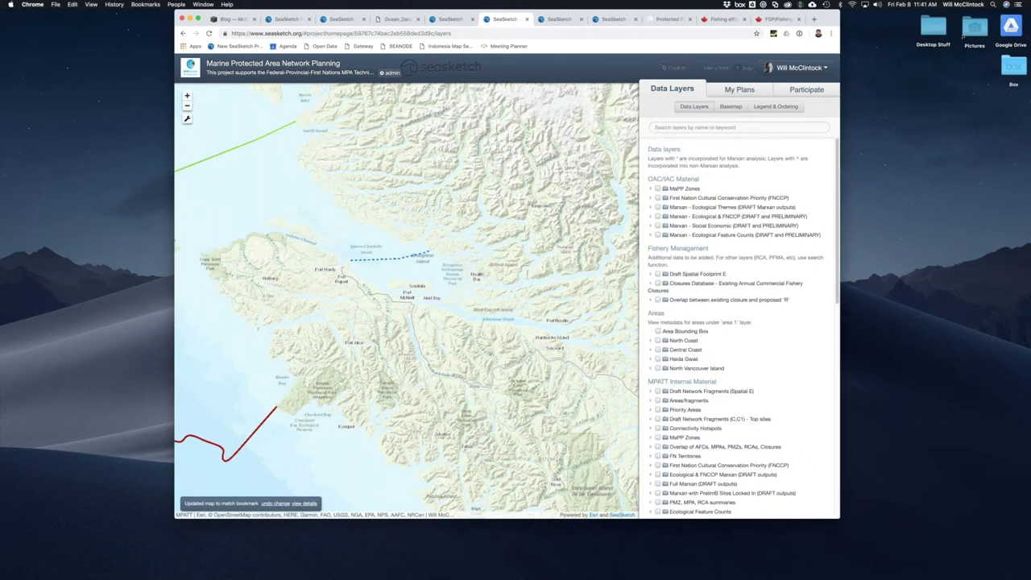
Step: Look through the Fishery Management and Areas layer folders, including Draft Spatial Footprint E, for the proposed site layer
left_click(651, 341)
left_click(651, 340)
left_click(650, 274)
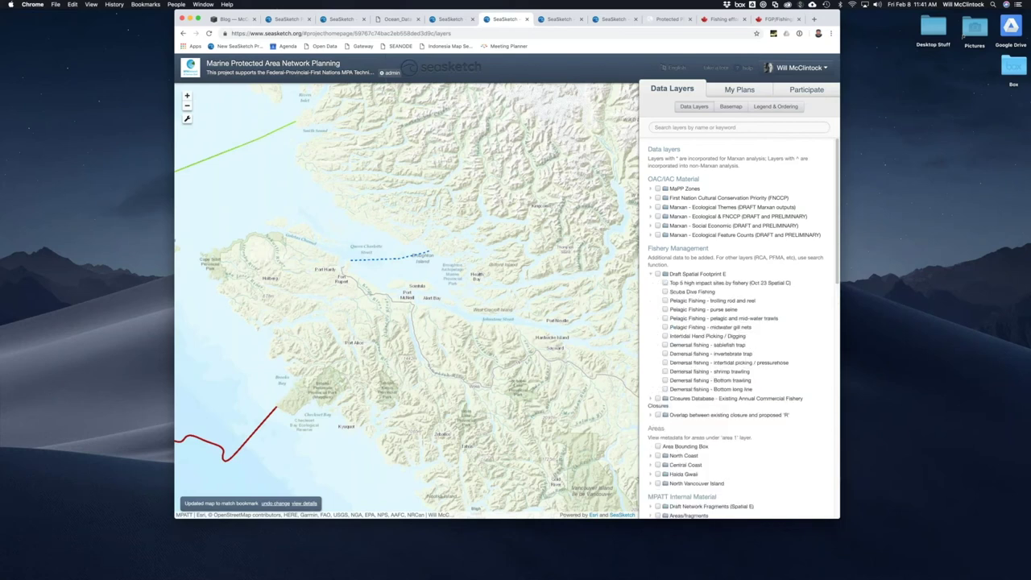
left_click(650, 274)
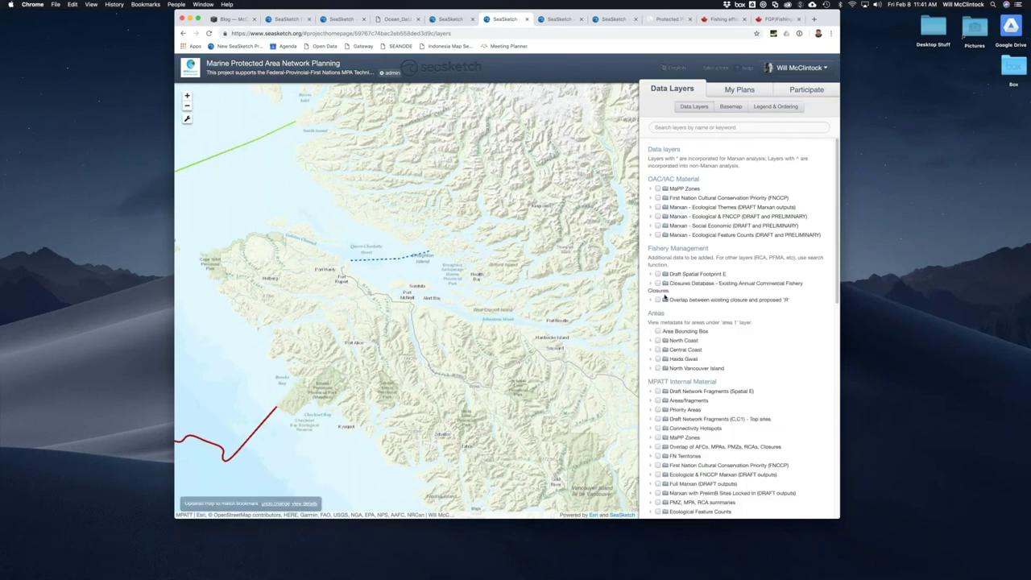
left_click(657, 300)
left_click(657, 299)
left_click(657, 300)
left_click(657, 300)
left_click(651, 284)
left_click(651, 284)
Step: Search the data layers for "draft e" and display the Spatial E - fragment layer from Draft Network Fragments (Spatial E)
left_click(656, 128)
type("draft")
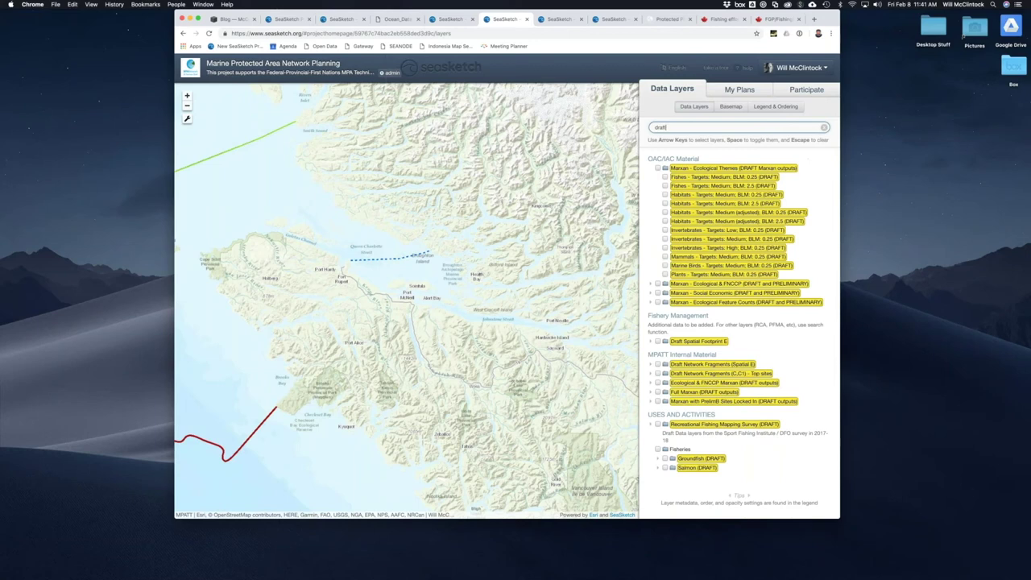
type(" e")
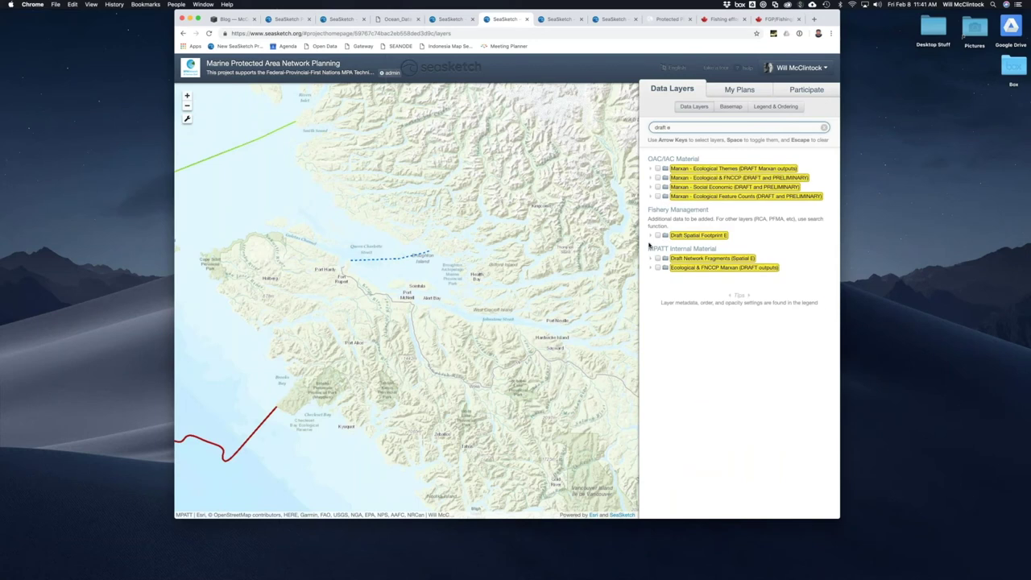
left_click(651, 235)
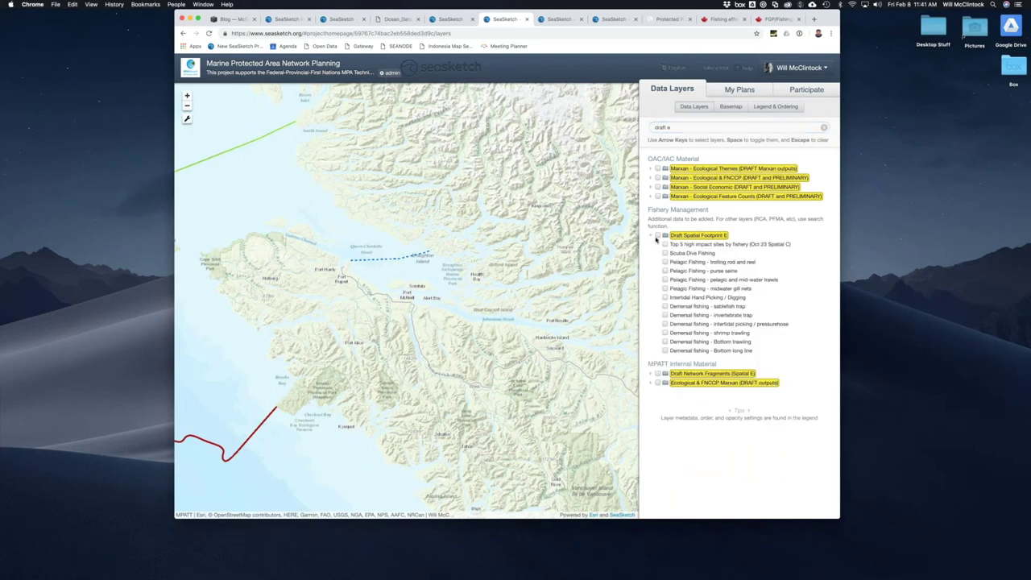
left_click(651, 374)
left_click(665, 392)
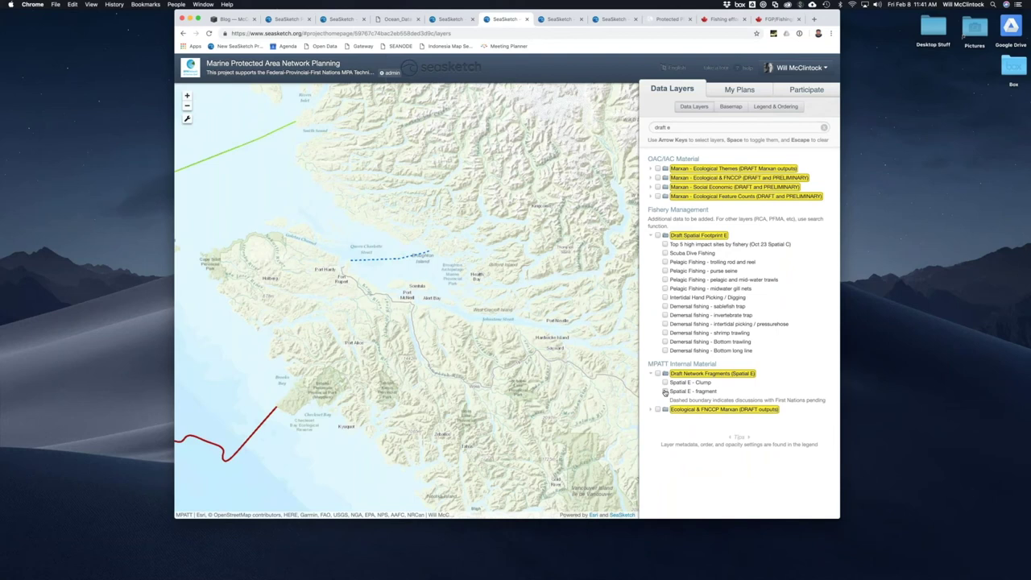
Step: Return to the feedback survey form and view the details of the Broughton site NVI_Prelim_2_1_Broughton_RCA_Ext on the map
left_click(738, 90)
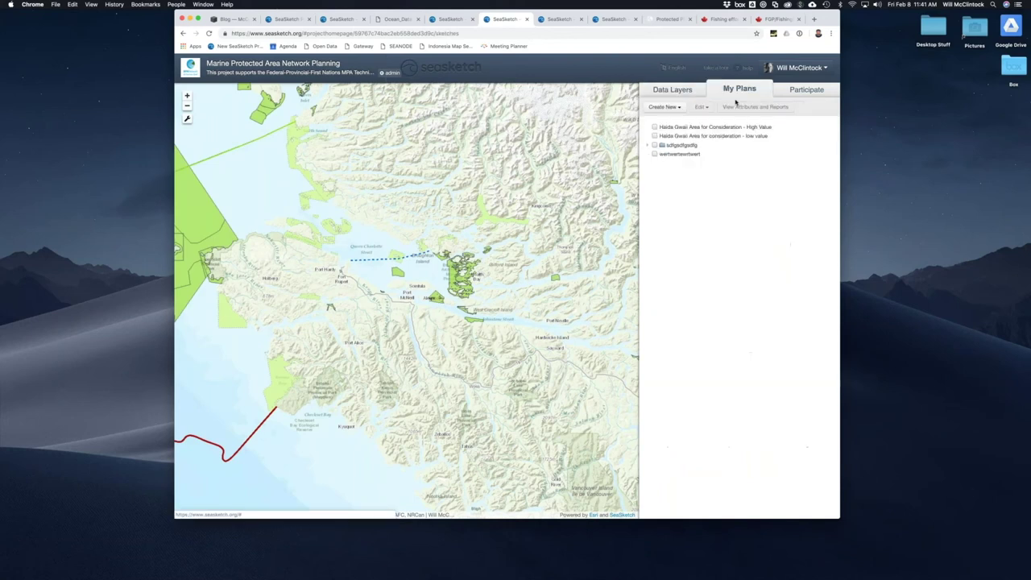
left_click(806, 89)
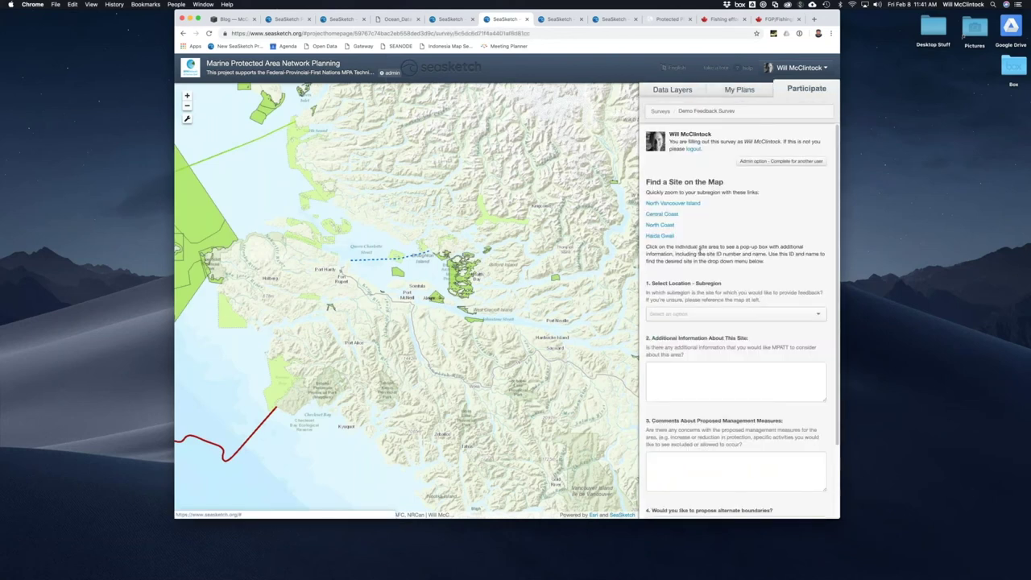
left_click_drag(421, 349, 375, 309)
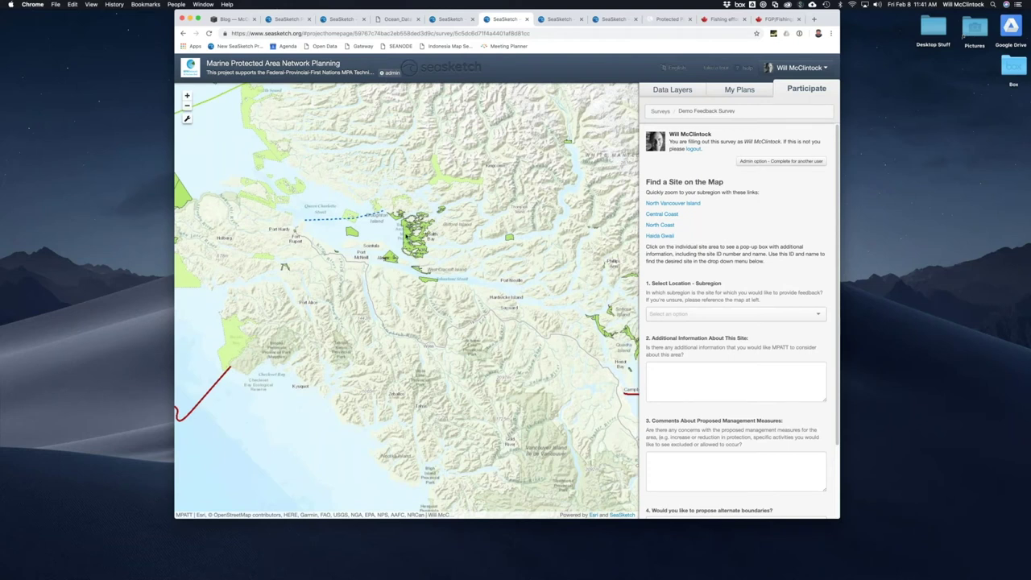
left_click(405, 235)
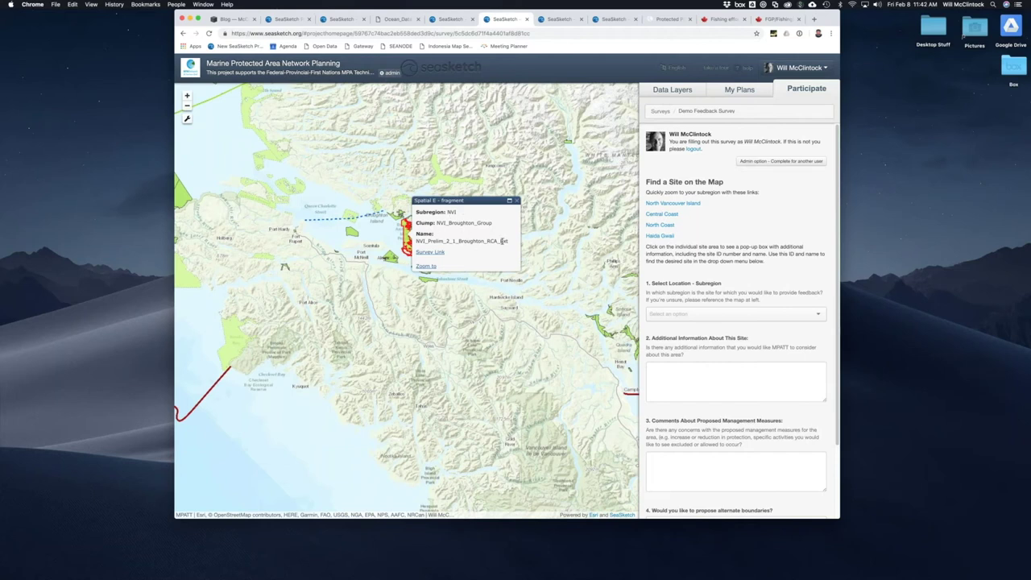
Step: Set the survey subregion to North Vancouver Island and the site to NVI_Prelim_17_1_Topknot_RCA_Ext
left_click(717, 315)
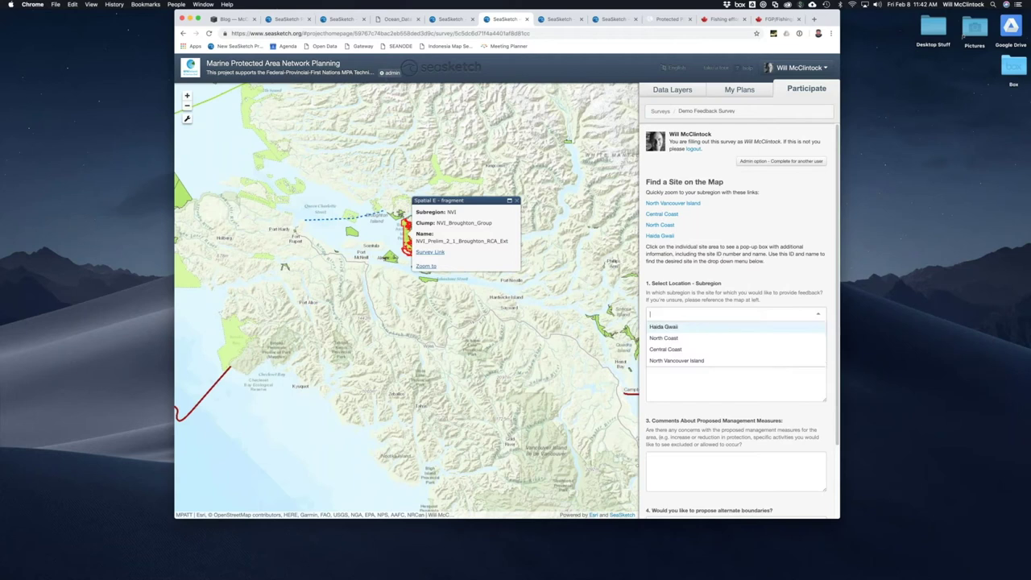
left_click(703, 360)
left_click(687, 378)
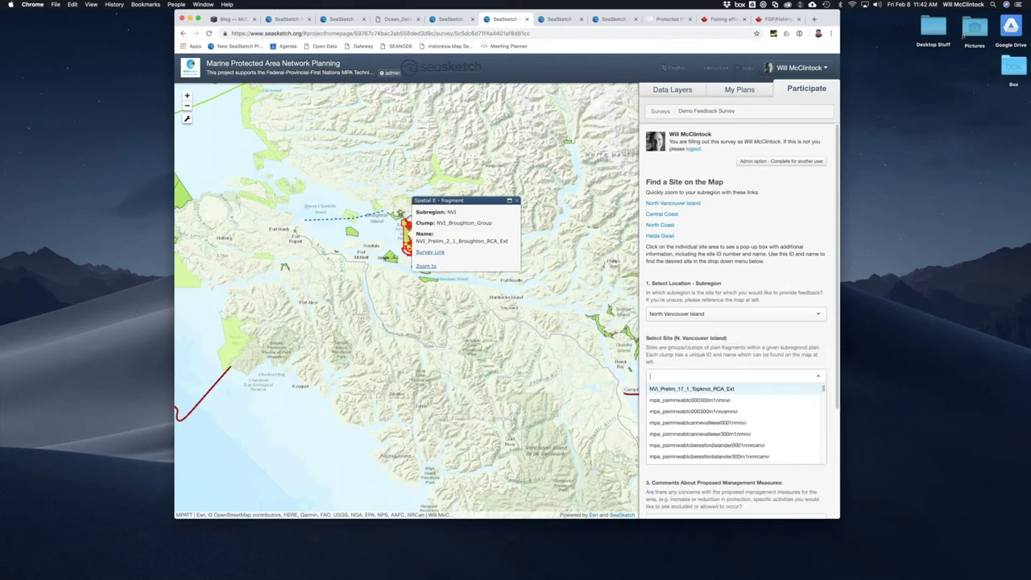
left_click(691, 390)
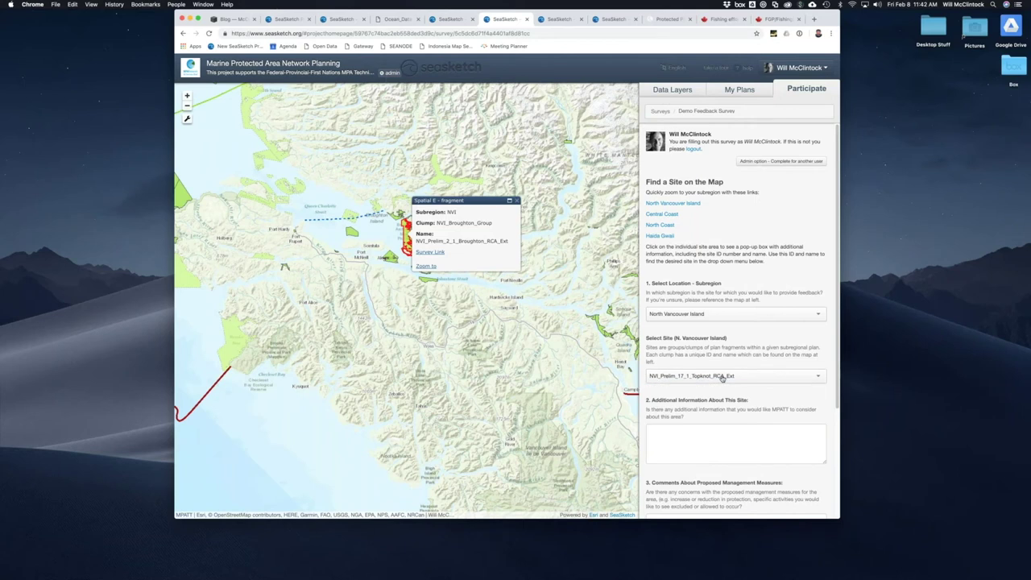
Step: Answer Yes to proposing alternate boundaries, leaving the additional site information blank
scroll(723, 378, "down", 5)
left_click(693, 295)
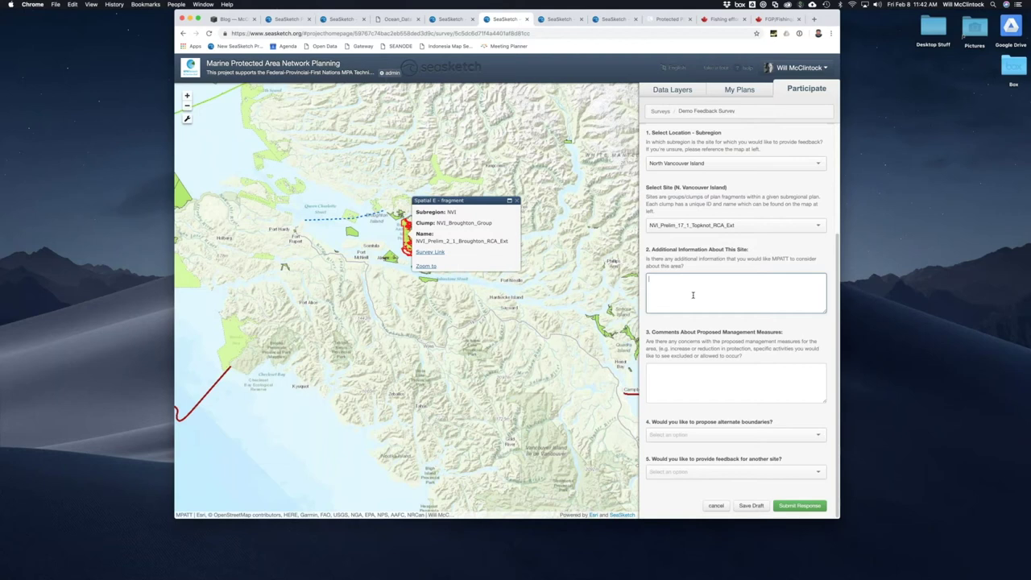
left_click(709, 435)
left_click(708, 451)
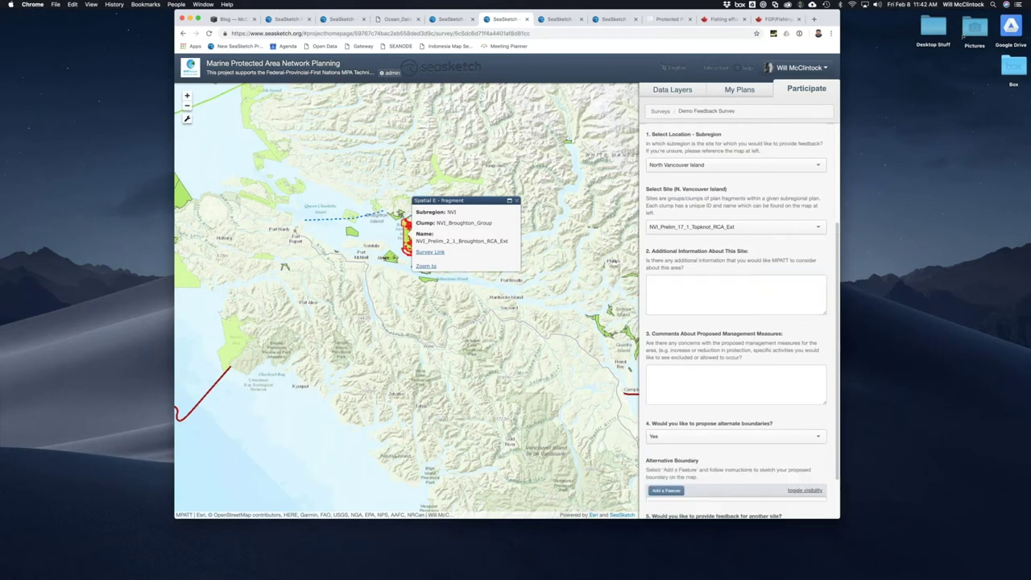
Step: Add an alternative boundary feature by sketching a six-sided polygon around the Hardwicke Island area, west of Quadra Island
scroll(693, 439, "down", 1)
left_click(666, 433)
left_click(576, 287)
left_click(560, 320)
left_click(530, 315)
left_click(492, 270)
left_click(522, 253)
double_click(562, 264)
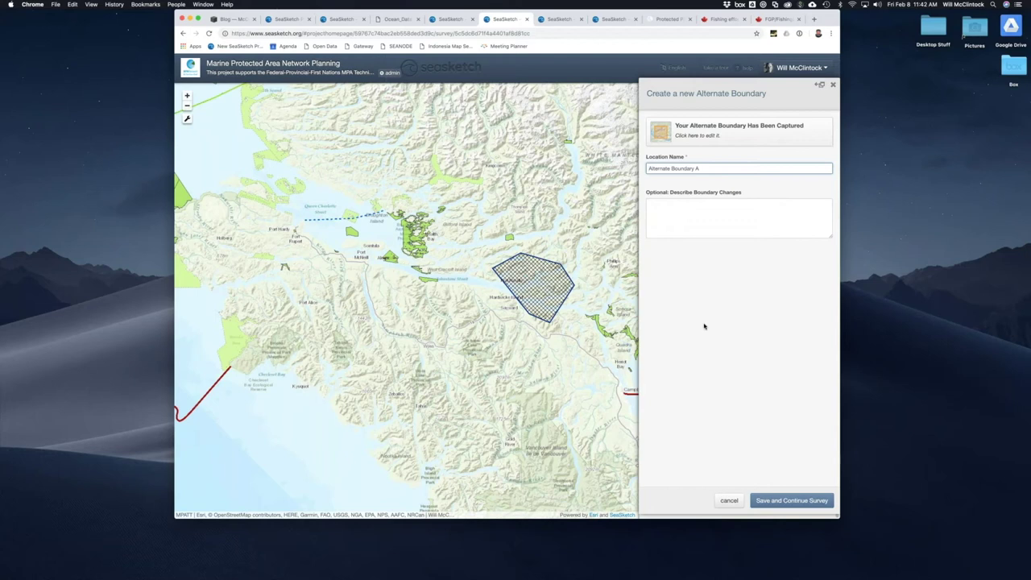
Step: Describe the boundary changes as "asdf", save the alternate boundary and submit the survey response
left_click(691, 210)
type("asdf")
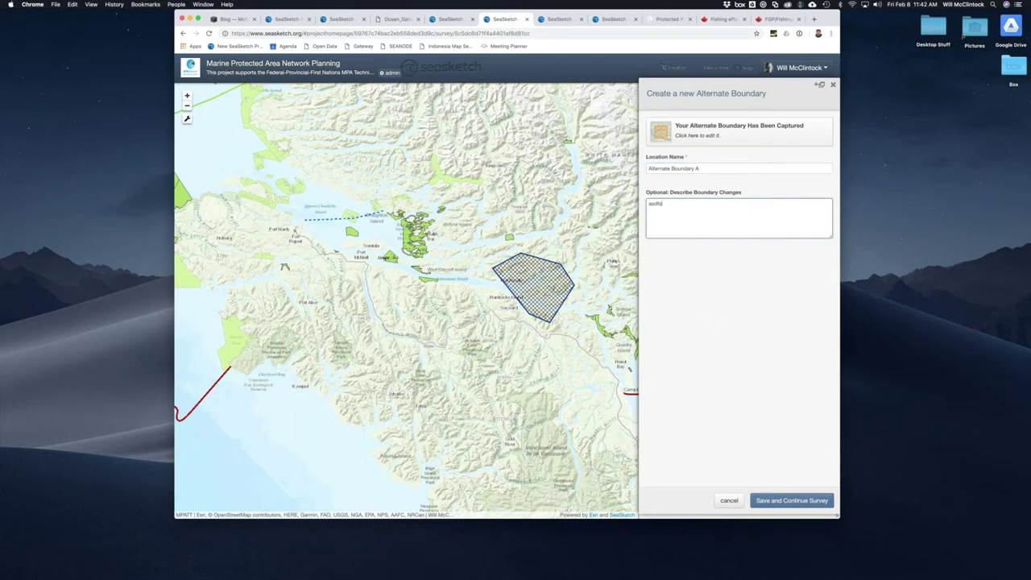
left_click(799, 502)
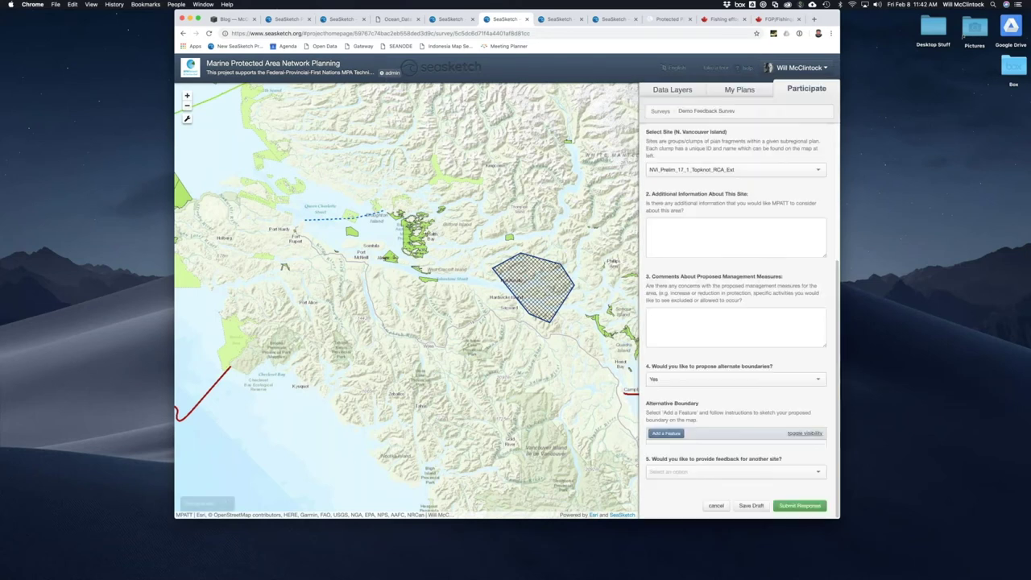
left_click(800, 505)
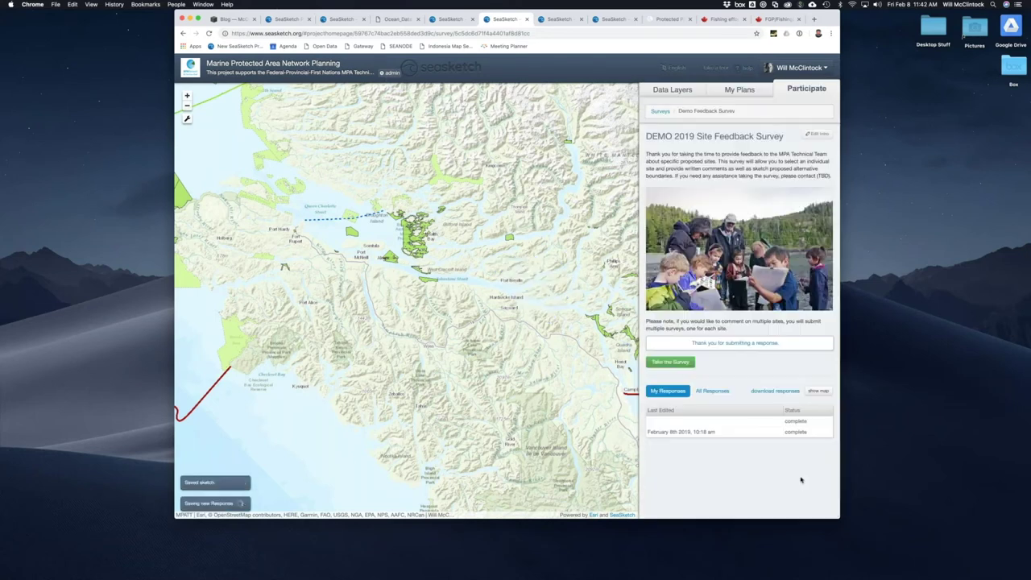
Step: List all responses to the DEMO 2019 Site Feedback Survey and display their sketched boundaries on the map
left_click(713, 391)
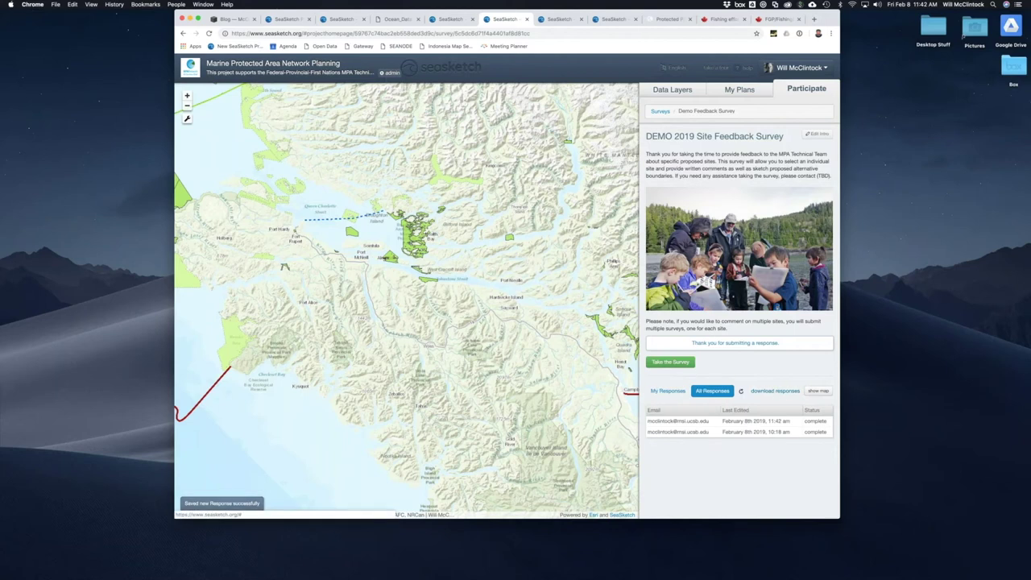
left_click(818, 391)
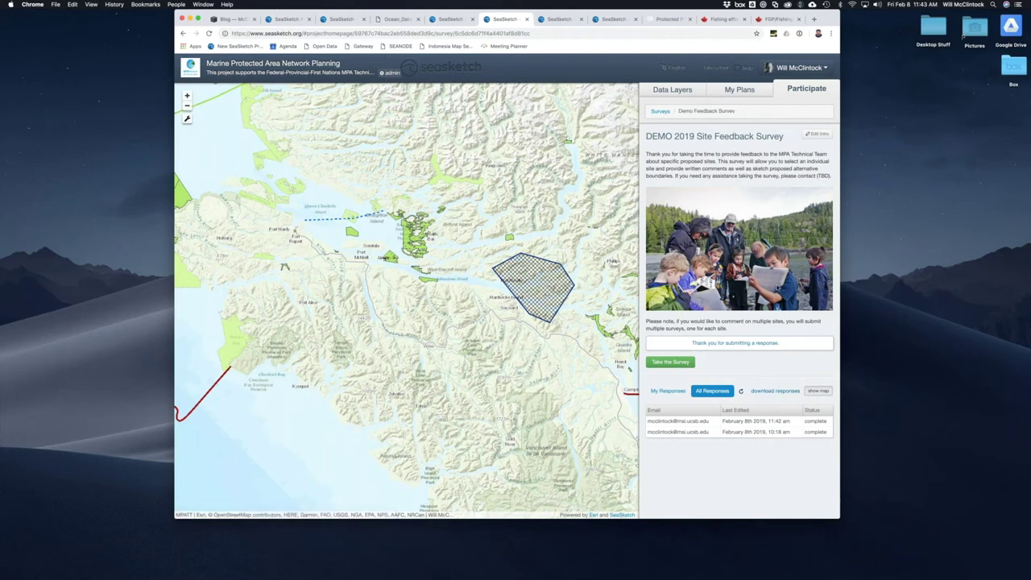
Step: Switch to the Hawaii Marine Managed Area Network Design project and view its list of data layers
left_click(559, 19)
left_click(611, 19)
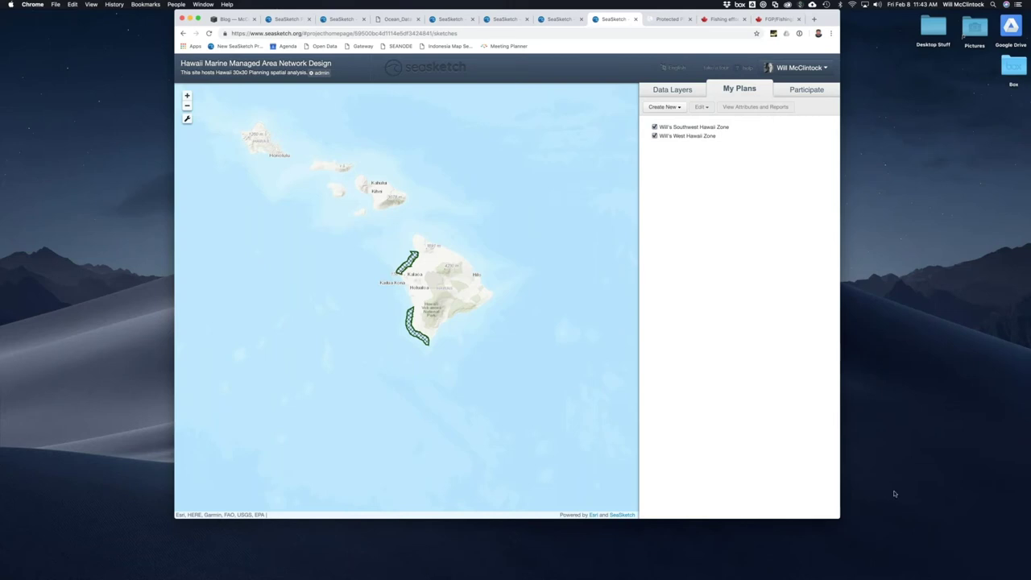
left_click(859, 492)
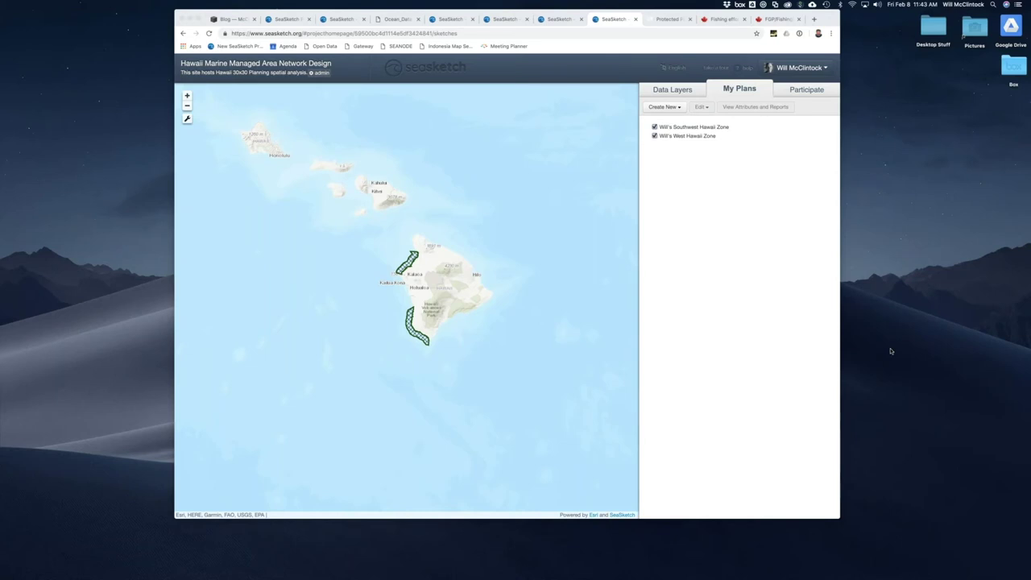
left_click(669, 91)
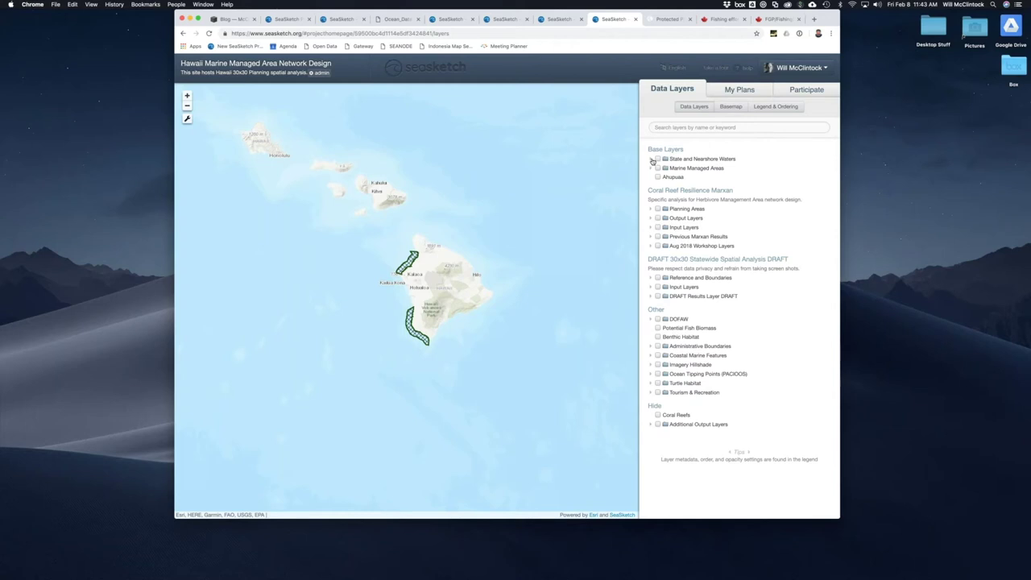
Step: Switch to the Labrador Sea project and open the description of the NAFO Divisions layer
left_click(286, 19)
left_click(339, 19)
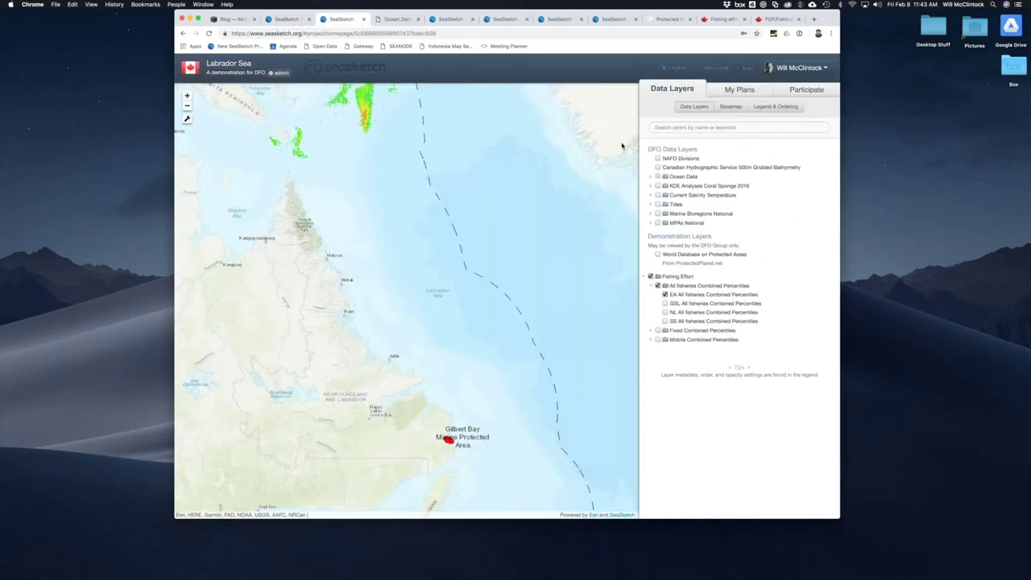
right_click(681, 159)
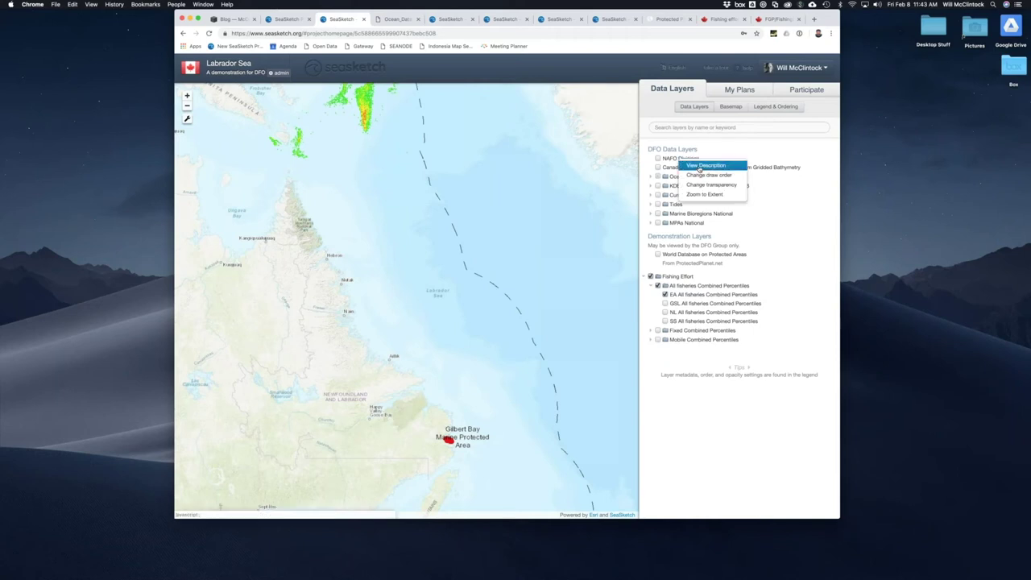
left_click(699, 166)
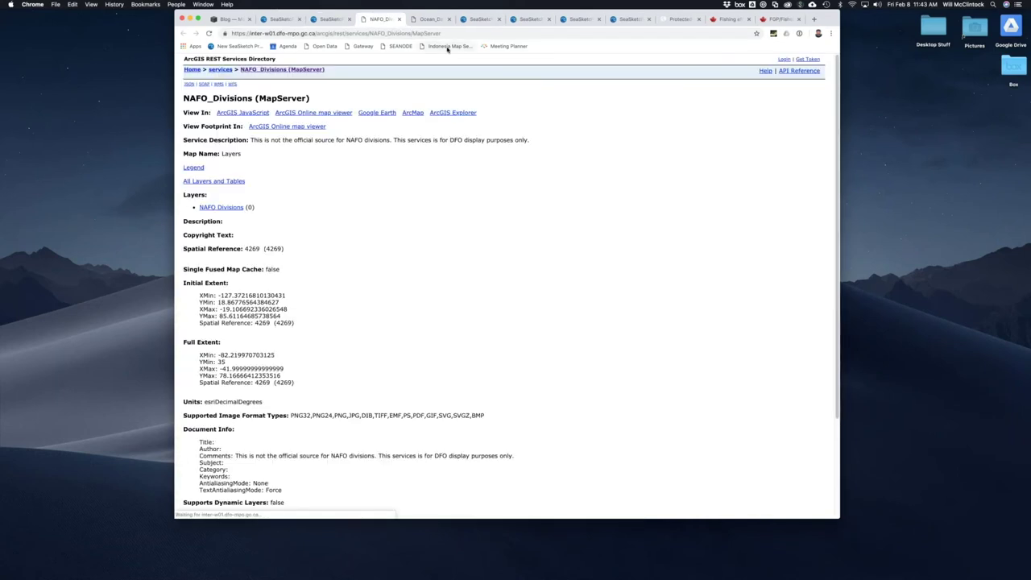
Step: Highlight the host name inter-w01.dfo-mpo.gc.ca in the NAFO_Divisions map service address
left_click(265, 33)
left_click(266, 34)
left_click_drag(249, 34, 316, 34)
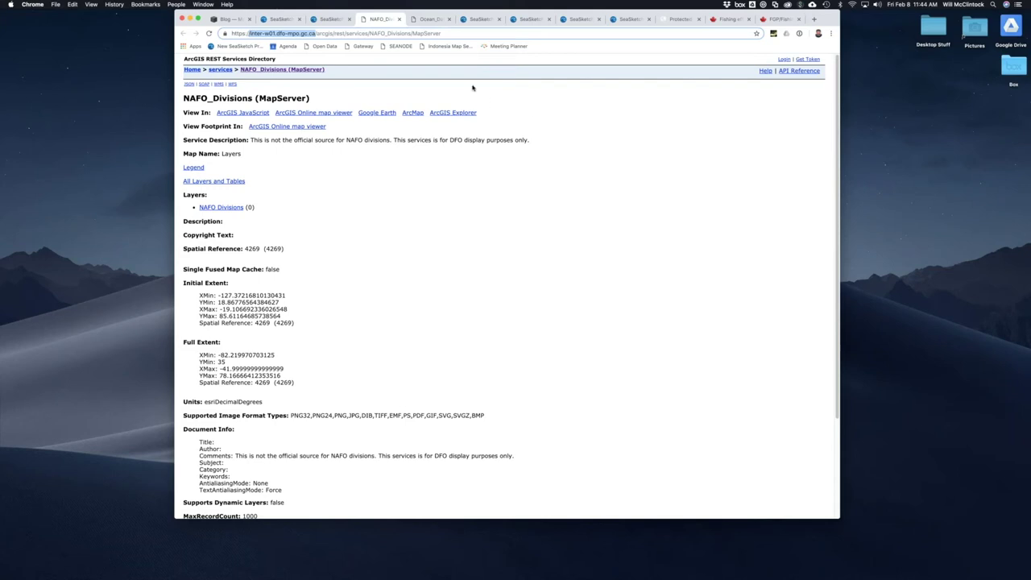
left_click(891, 359)
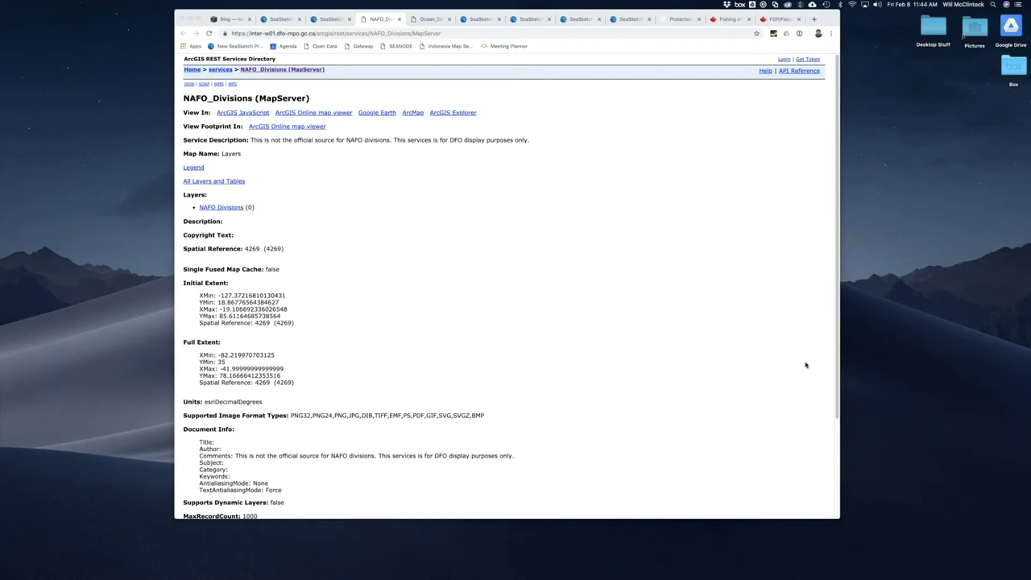
Step: Create a new MPA in the Labrador Sea project and sketch it as a four-sided polygon over the central Labrador Sea
left_click(330, 18)
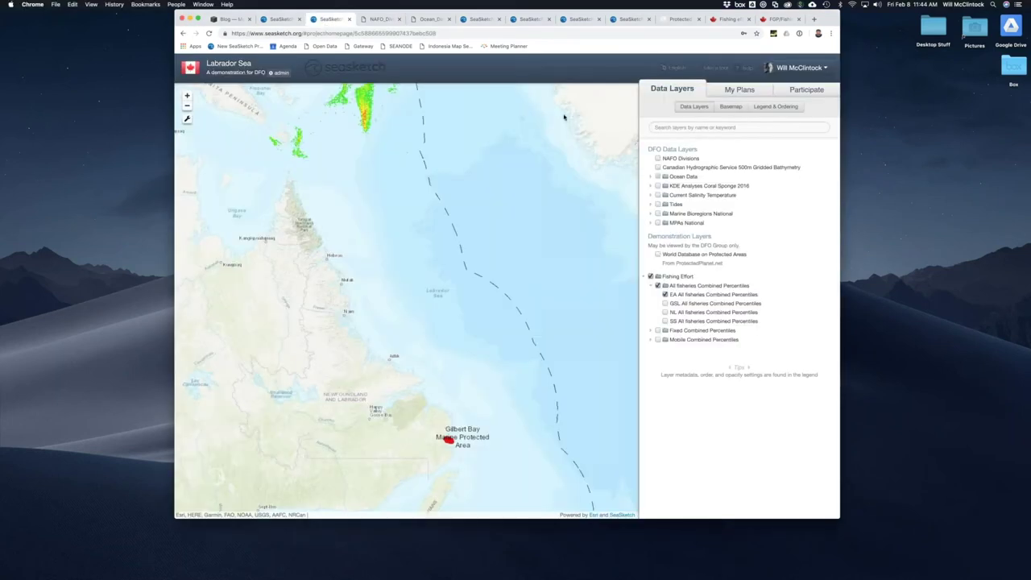
left_click(737, 92)
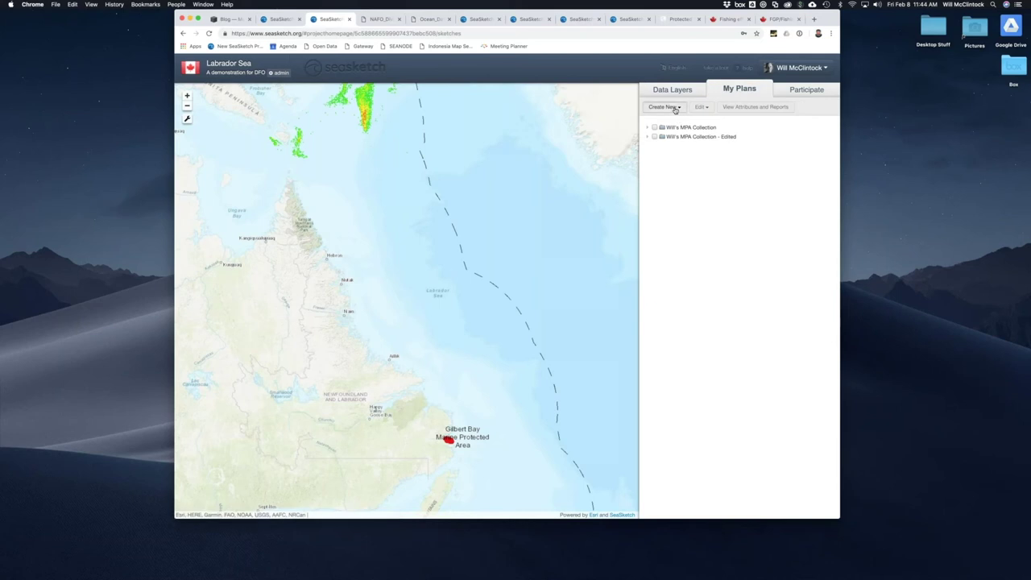
left_click(675, 107)
left_click(662, 119)
left_click(401, 244)
left_click(486, 243)
left_click(487, 299)
double_click(414, 309)
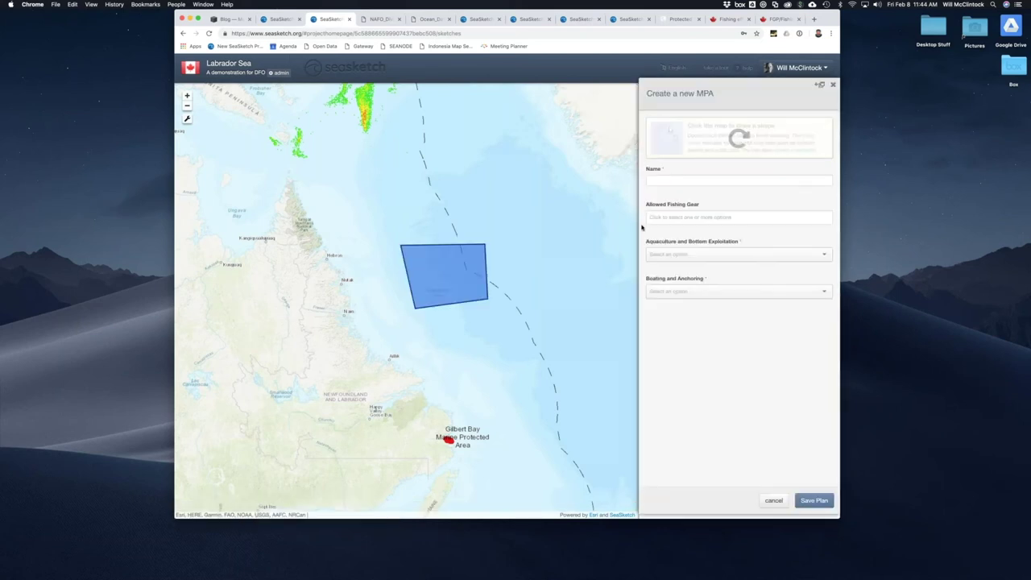
Step: Name the MPA "asdfasdf", allow Beach seines, disallow aquaculture and bottom exploitation, choose No anchoring, and save the plan
left_click(696, 169)
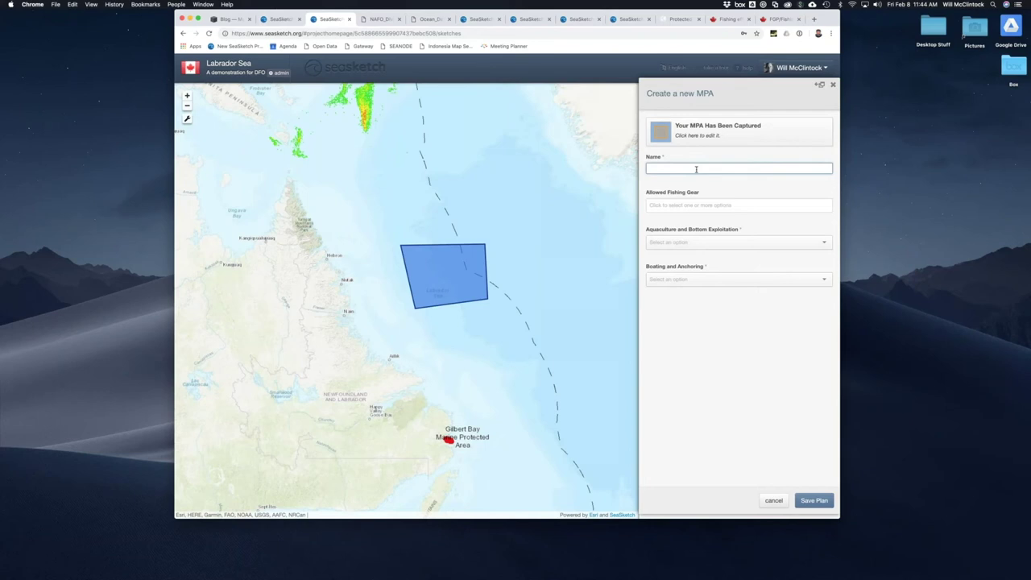
type("asdfasdf")
left_click(693, 206)
left_click(694, 217)
left_click(717, 236)
left_click(719, 269)
left_click(728, 274)
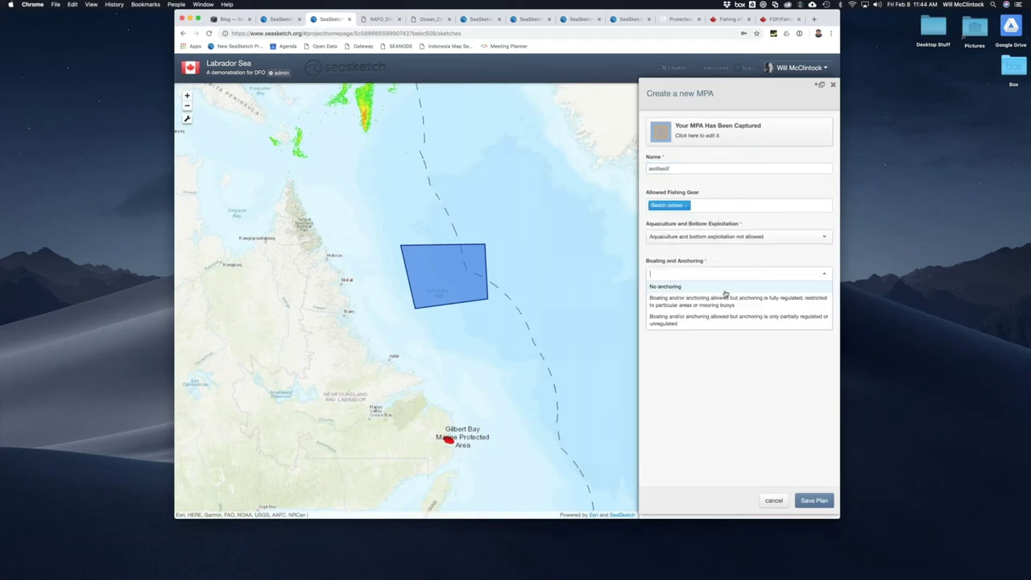
left_click(726, 287)
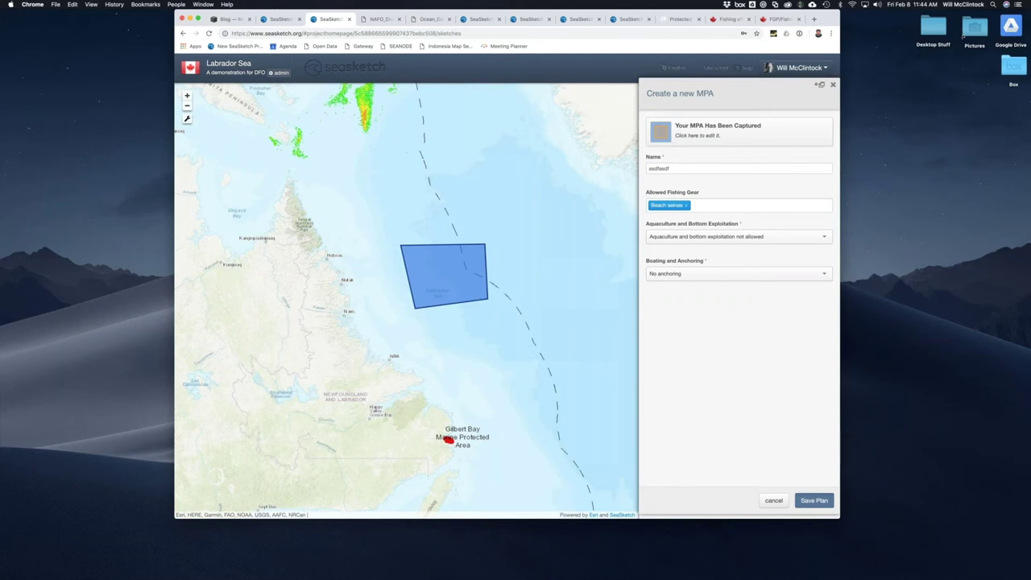
left_click(814, 501)
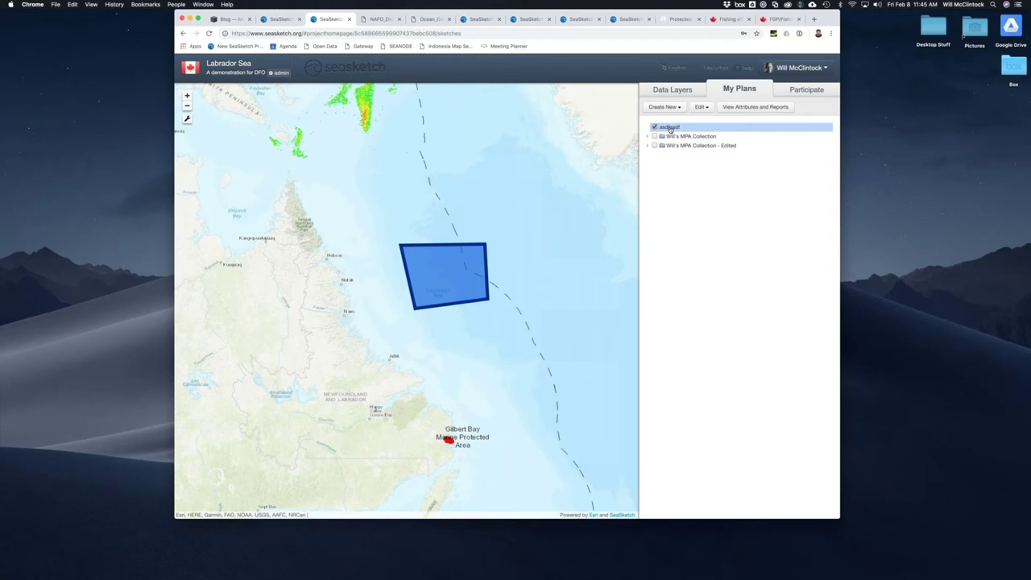
Step: Open the Demonstration Post topic in the Admin Forum to review its posts and attached plans
left_click(807, 91)
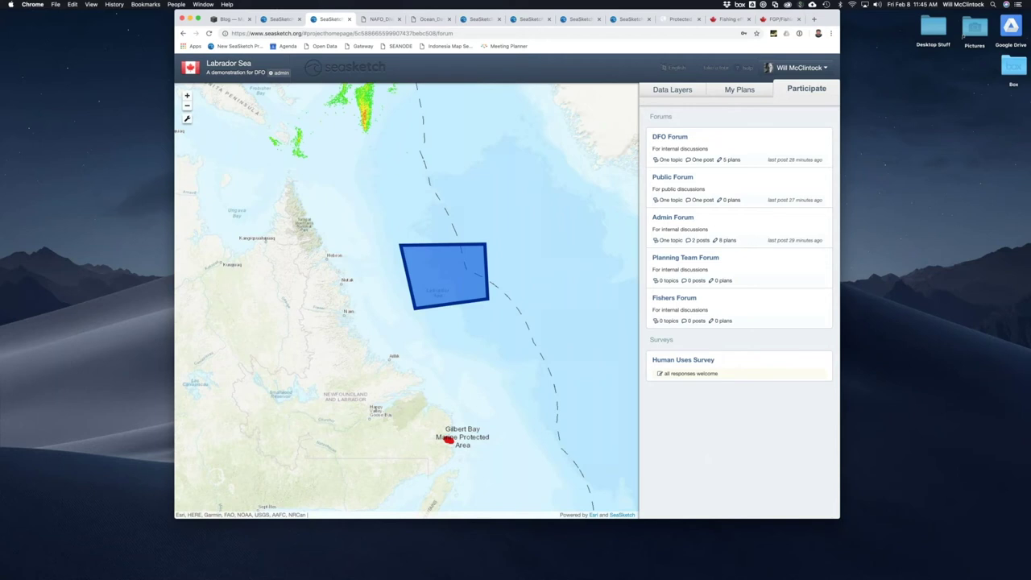
left_click(740, 90)
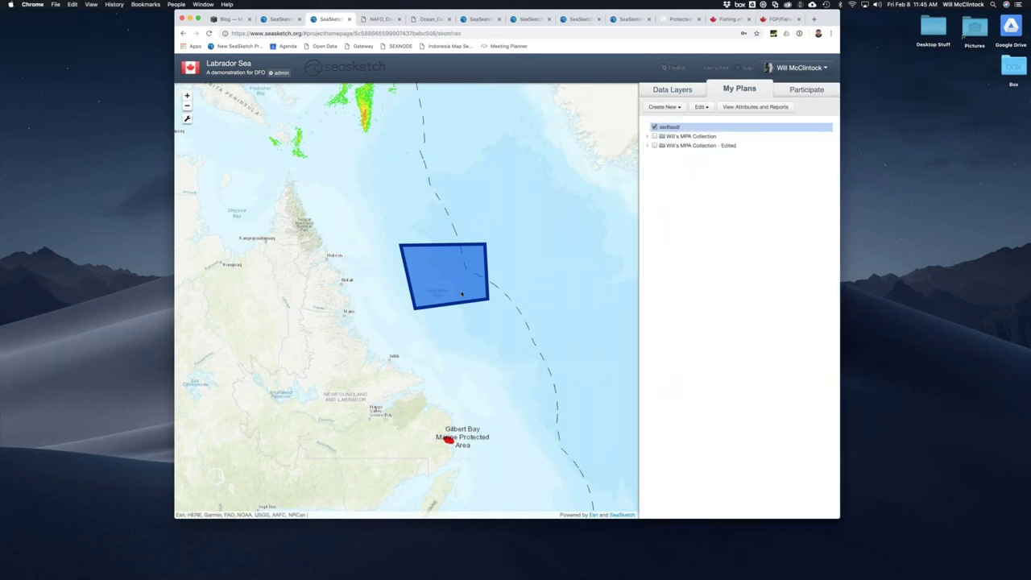
left_click_drag(467, 209, 435, 161)
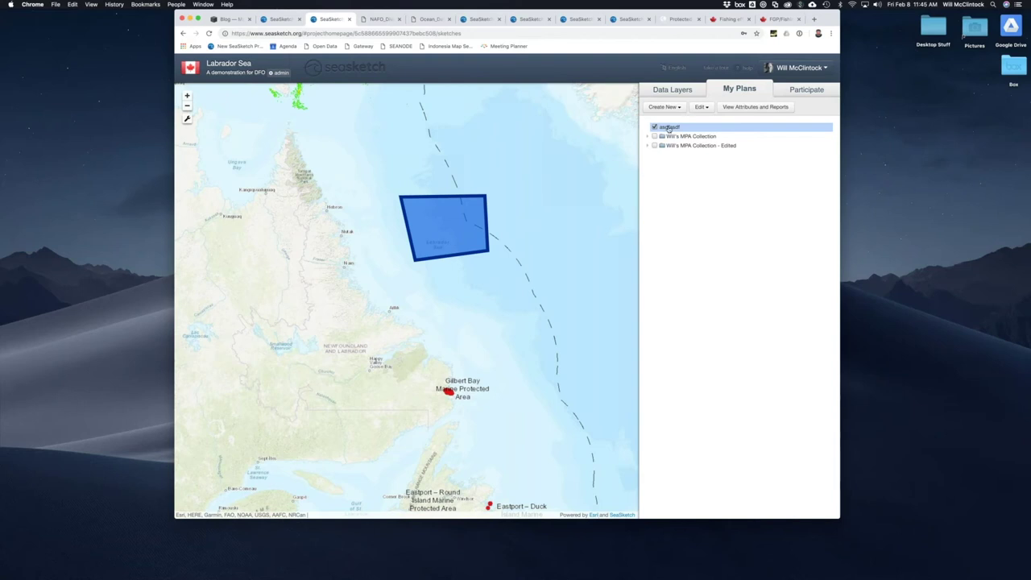
left_click(806, 88)
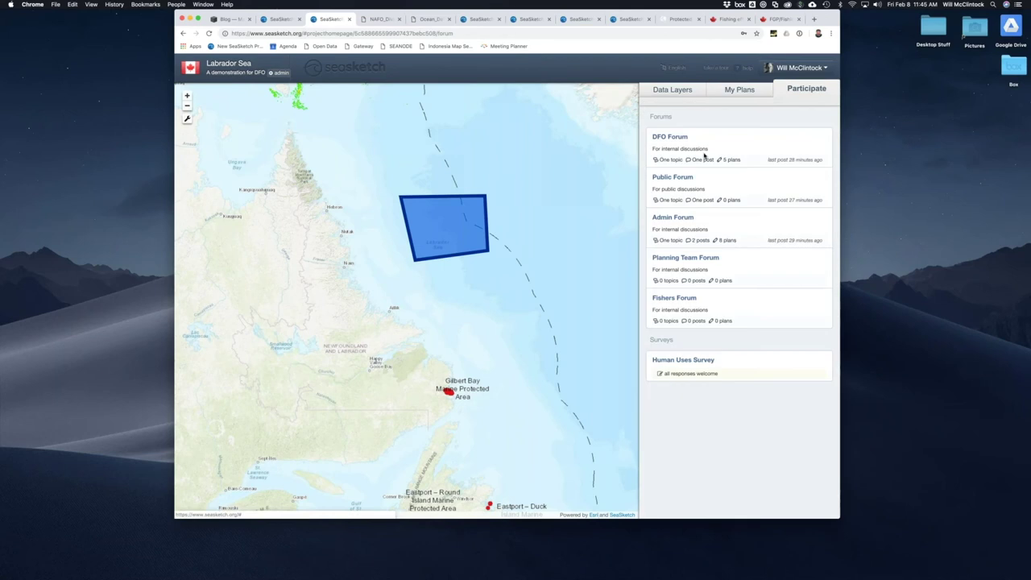
left_click(675, 219)
left_click(691, 141)
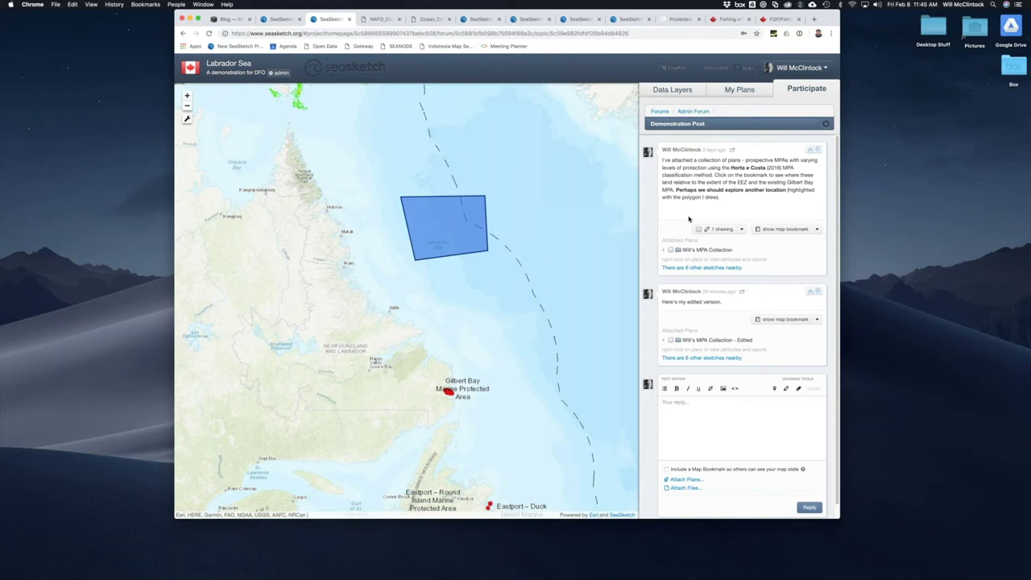
Step: Open the Labrador Sea project dashboard and review the Fishers Forum's read and write access settings
left_click(284, 73)
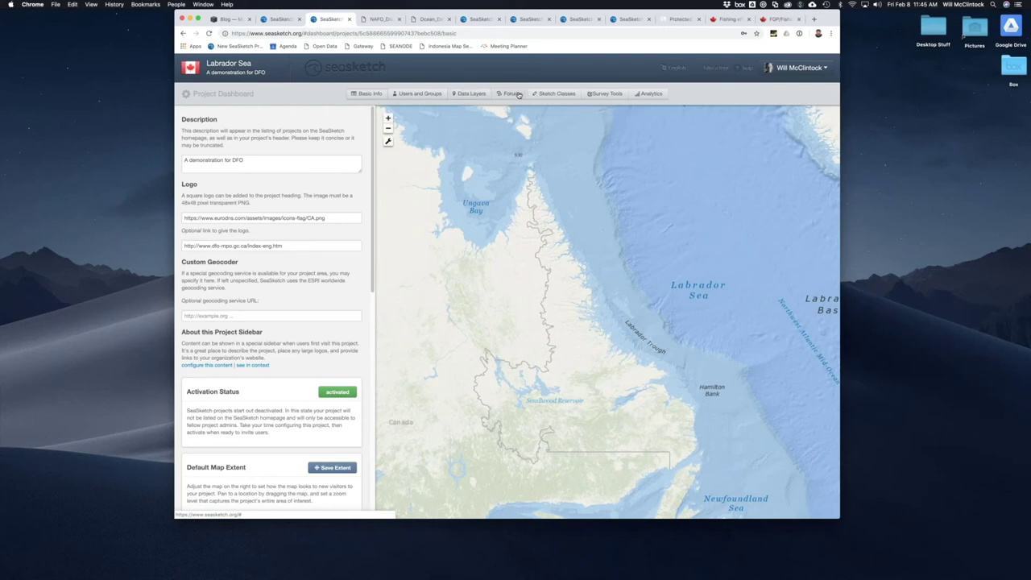
left_click(509, 93)
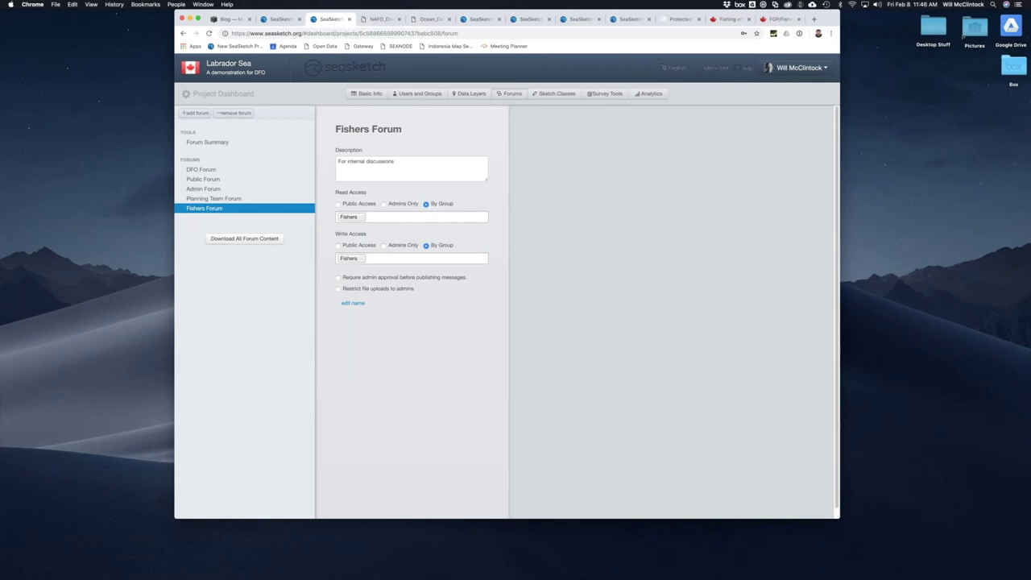
left_click(986, 352)
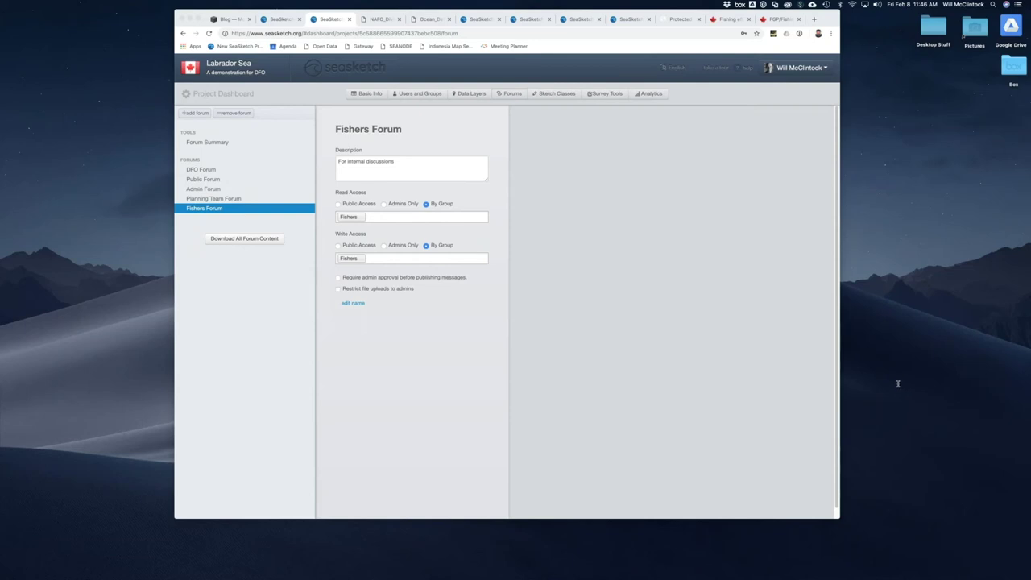
Step: Open the dashboard's data layer settings and review the editing options available for the NAFO Divisions layer
left_click(469, 95)
left_click(469, 94)
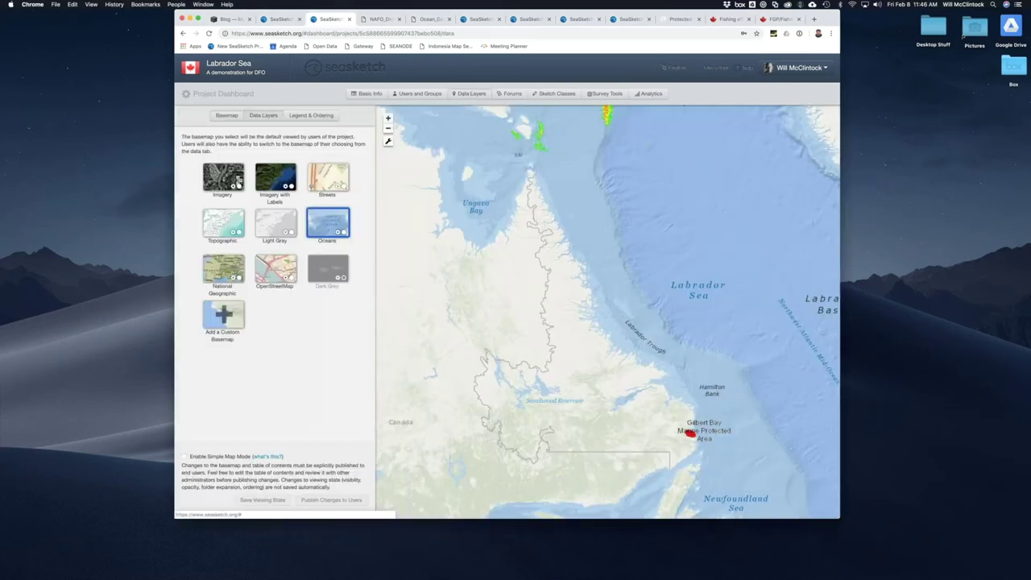
right_click(226, 166)
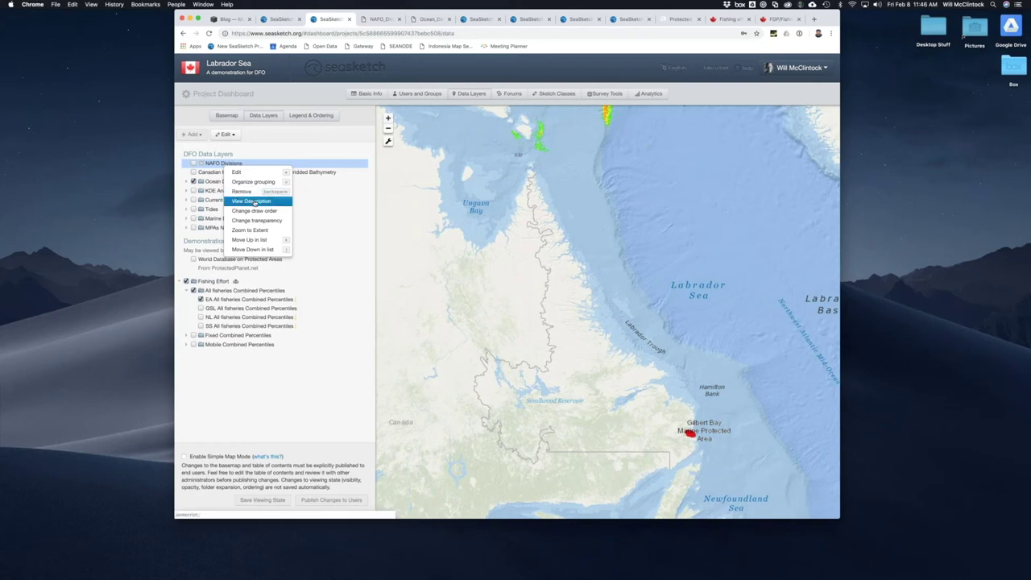
left_click(322, 195)
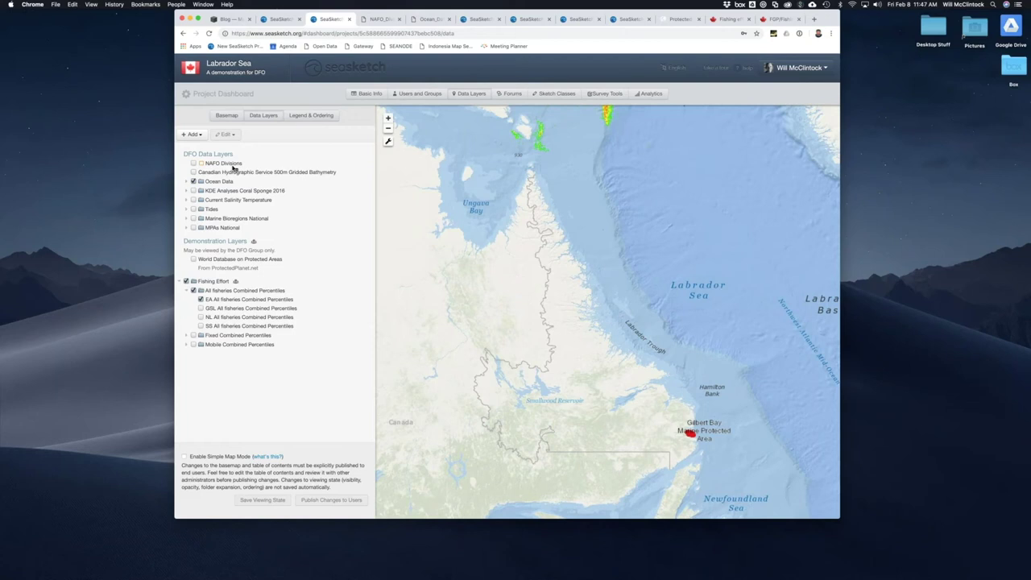
left_click(986, 364)
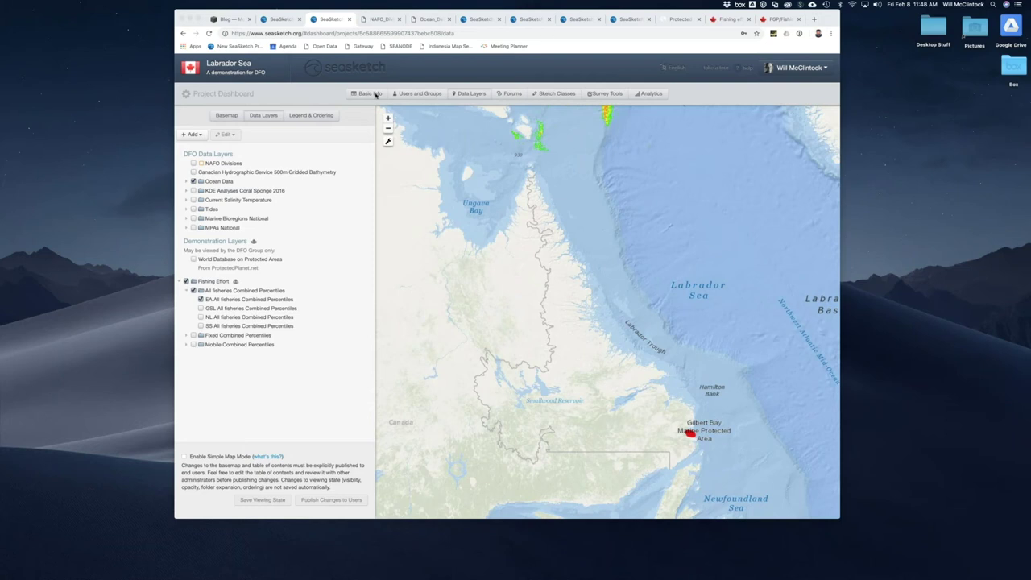
Step: View the custom basemap form, highlight the ArcGIS Server Tiled Map Service example address, and close the form without saving
left_click(326, 144)
left_click(228, 115)
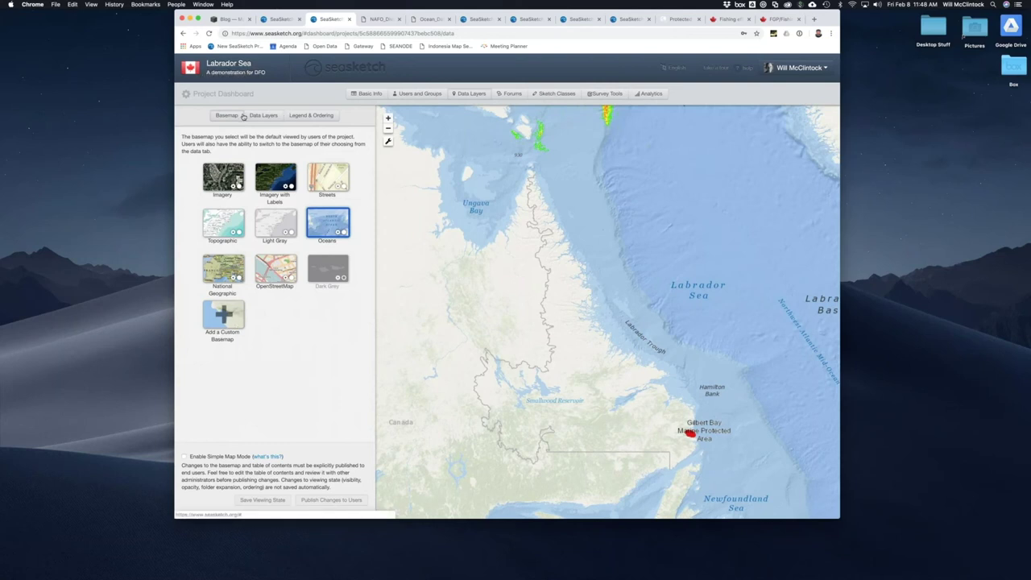
left_click(222, 318)
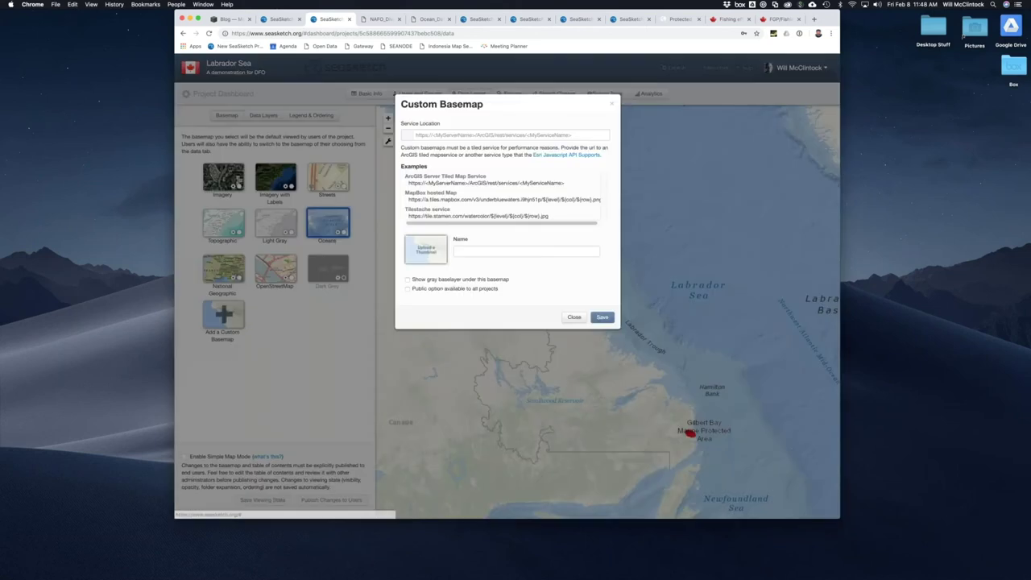
left_click_drag(567, 182, 407, 182)
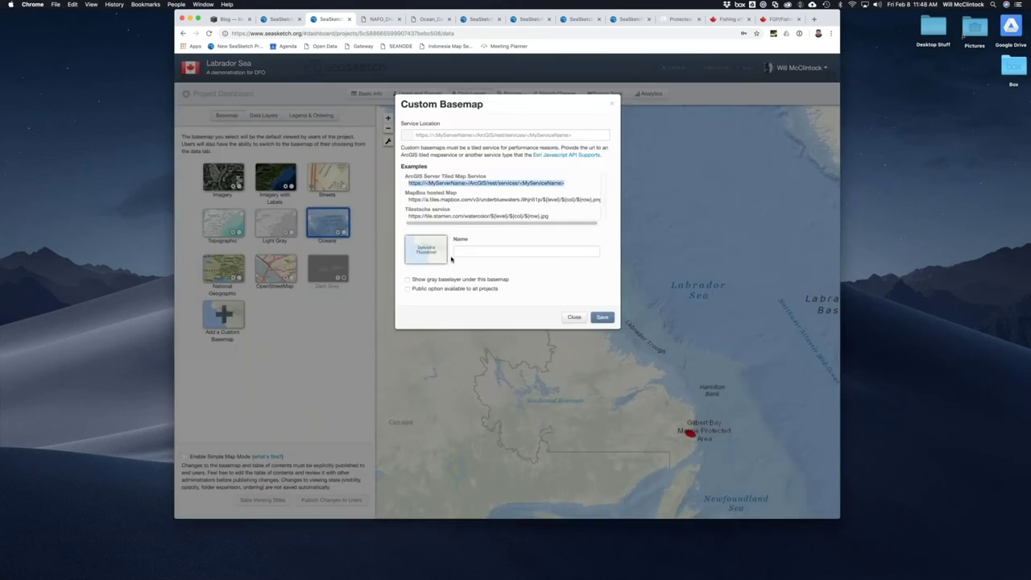
left_click(574, 318)
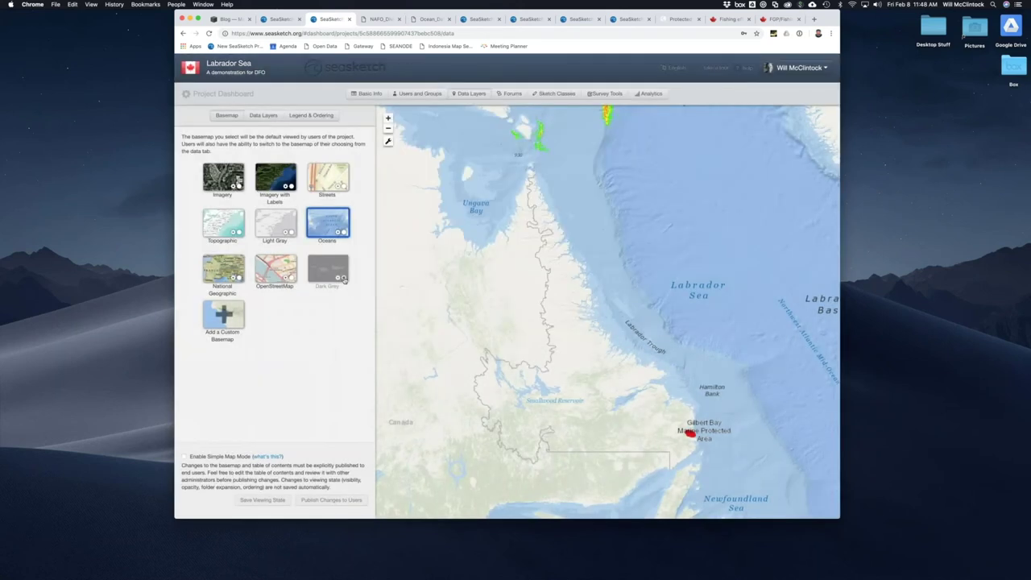
Step: Enable the Dark Grey basemap, disable it, enable it again, and try to disable it once more
left_click(343, 278)
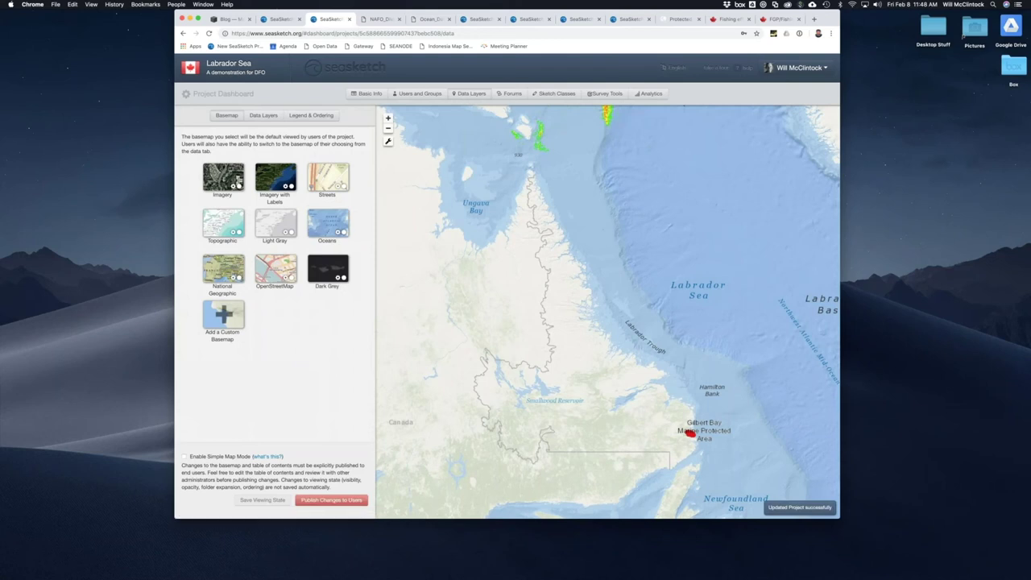
left_click(344, 284)
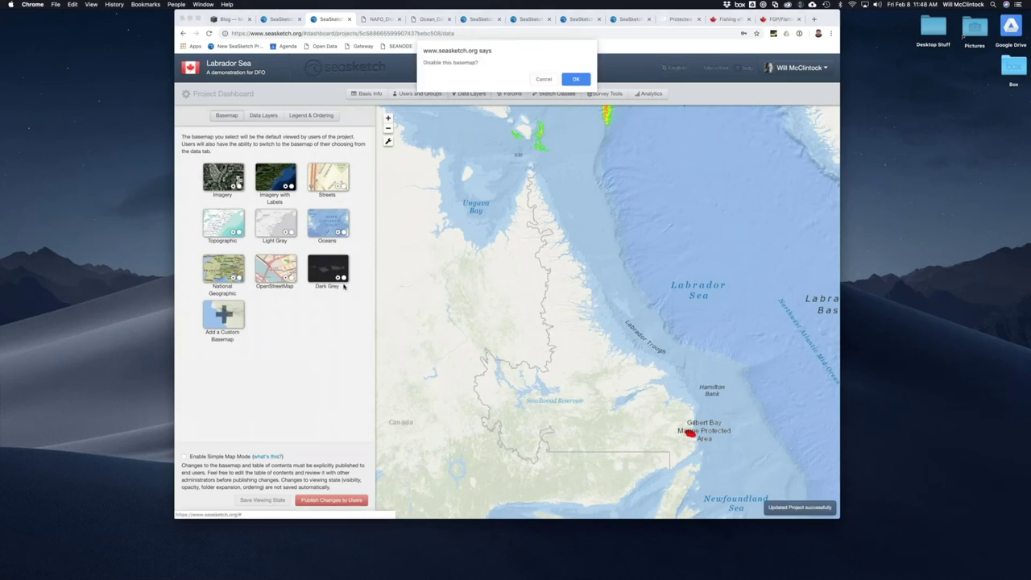
left_click(574, 80)
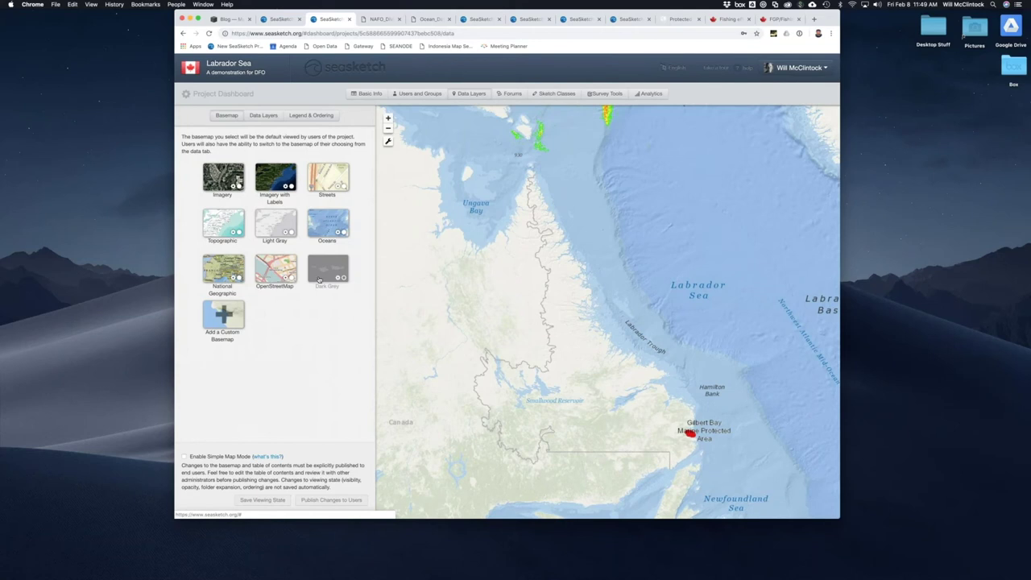
left_click(344, 278)
left_click(344, 278)
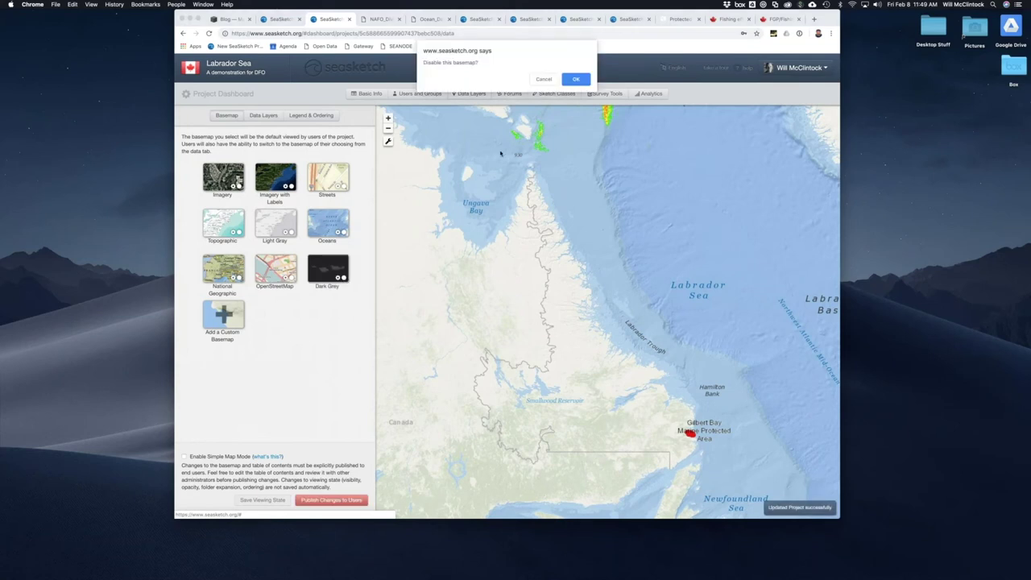
left_click(577, 80)
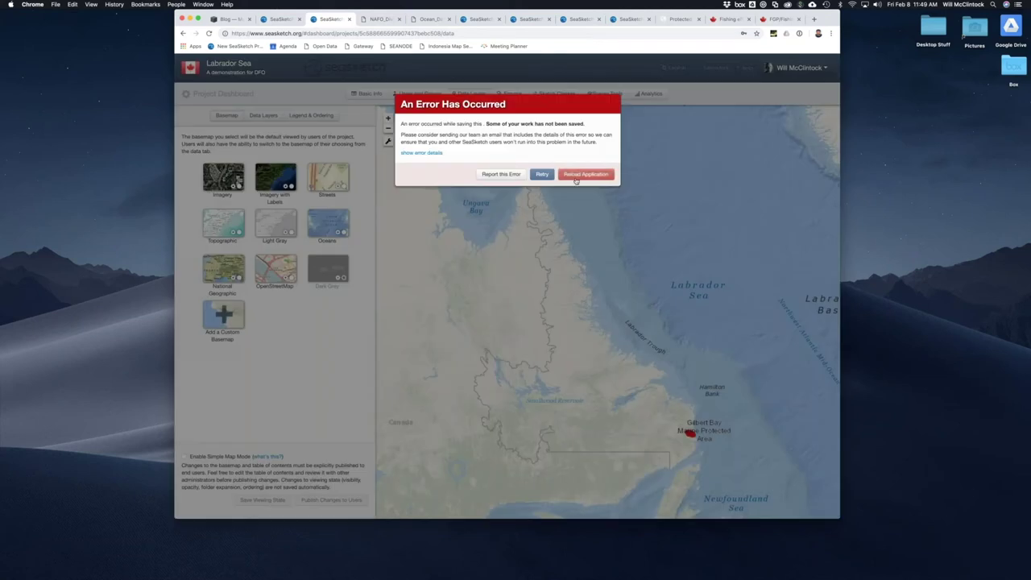
Step: Reload the Labrador Sea dashboard's data page and review its data layer list and basemap choices
left_click(582, 174)
left_click(576, 82)
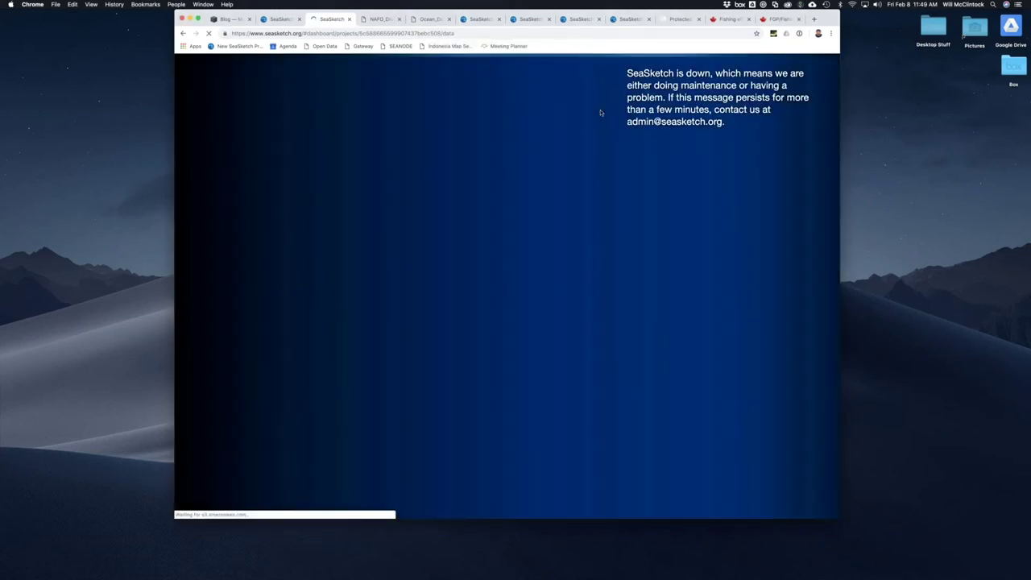
left_click(471, 34)
key("Return")
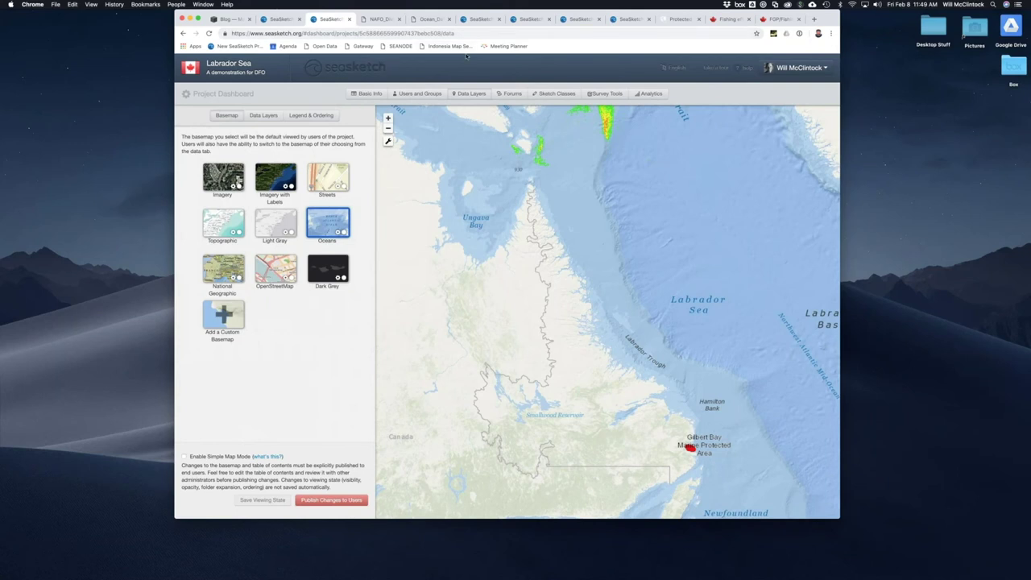
left_click(265, 116)
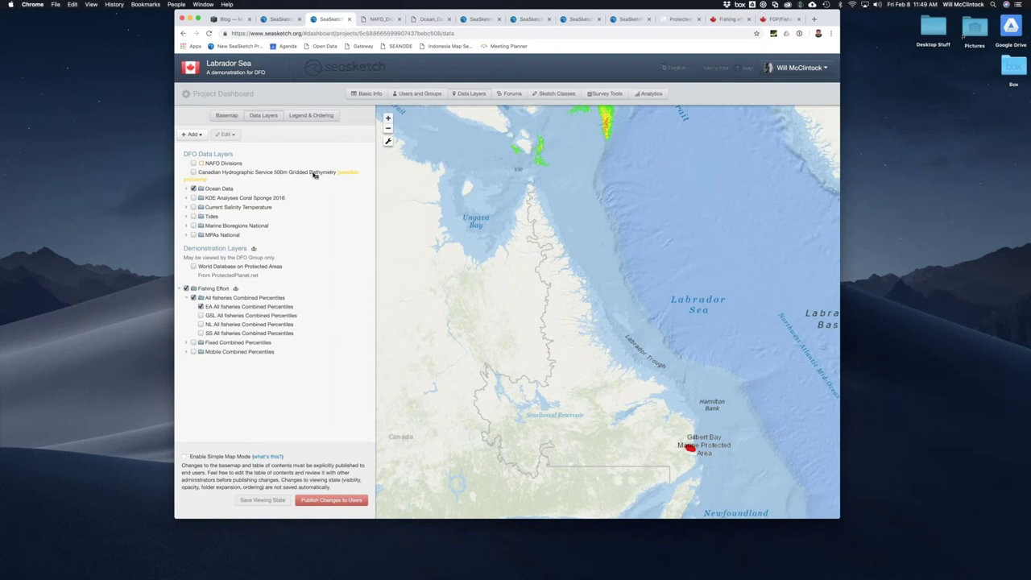
left_click(227, 115)
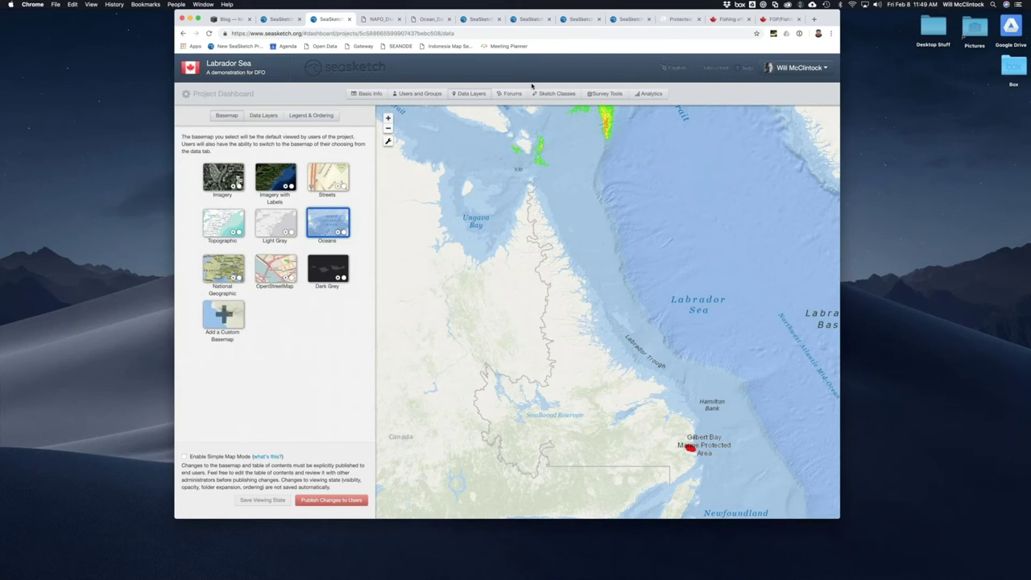
Step: Switch to the Marine Protected Area Network Planning project and view the whole proposed network along the British Columbia coast
left_click(274, 19)
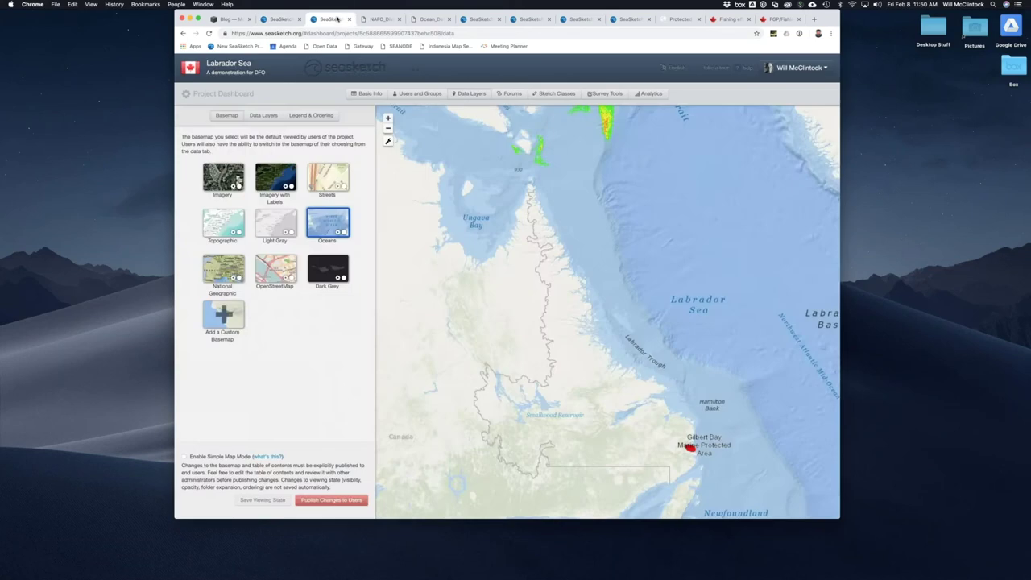
left_click(319, 18)
left_click(481, 18)
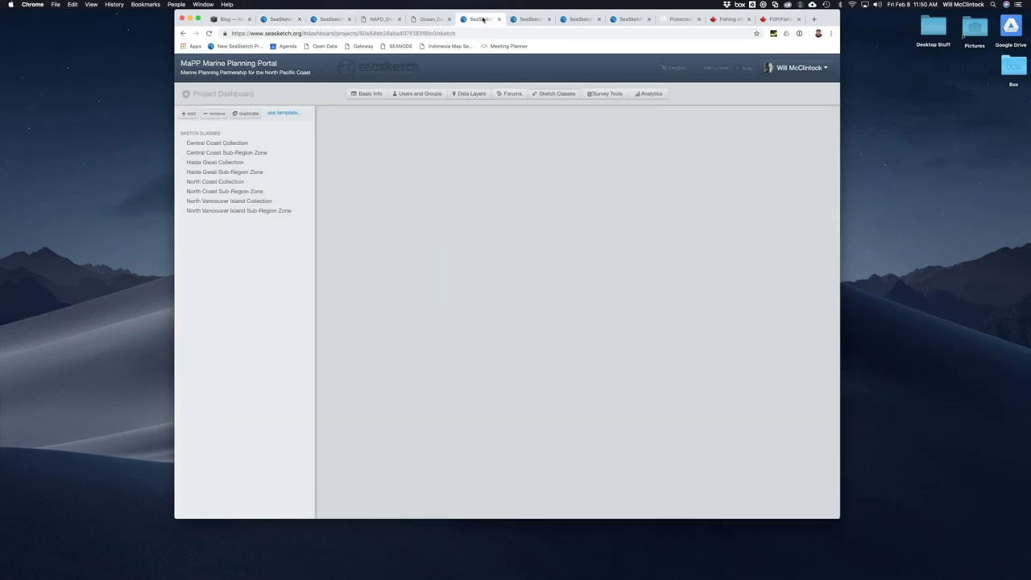
left_click(529, 20)
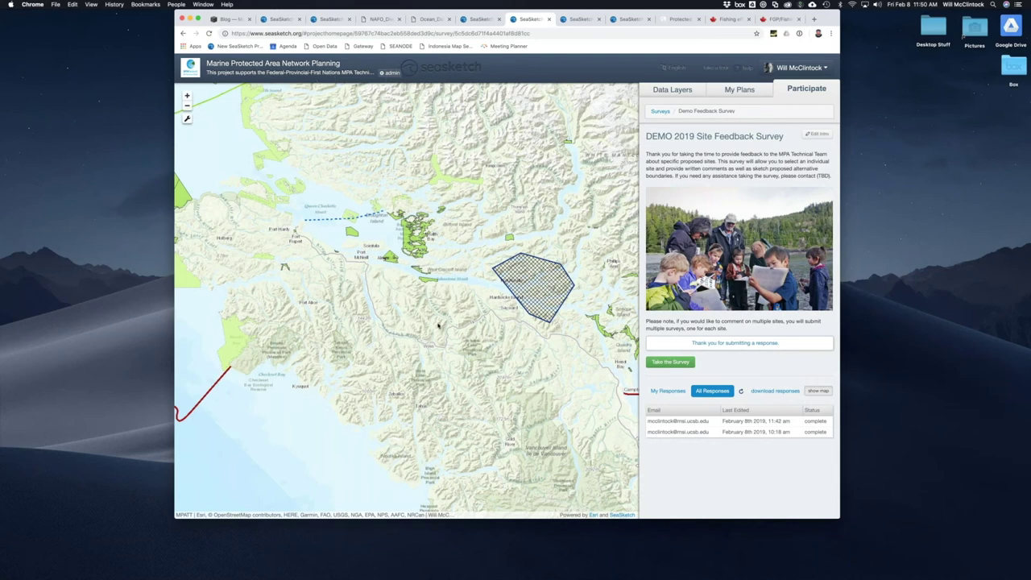
left_click(187, 105)
left_click(187, 105)
left_click(187, 106)
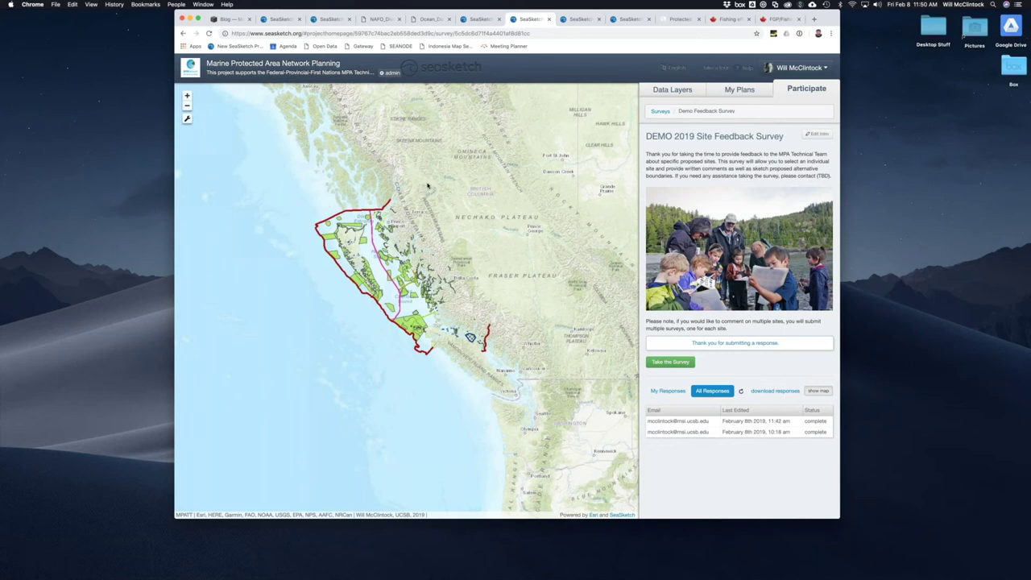
left_click_drag(427, 184, 411, 170)
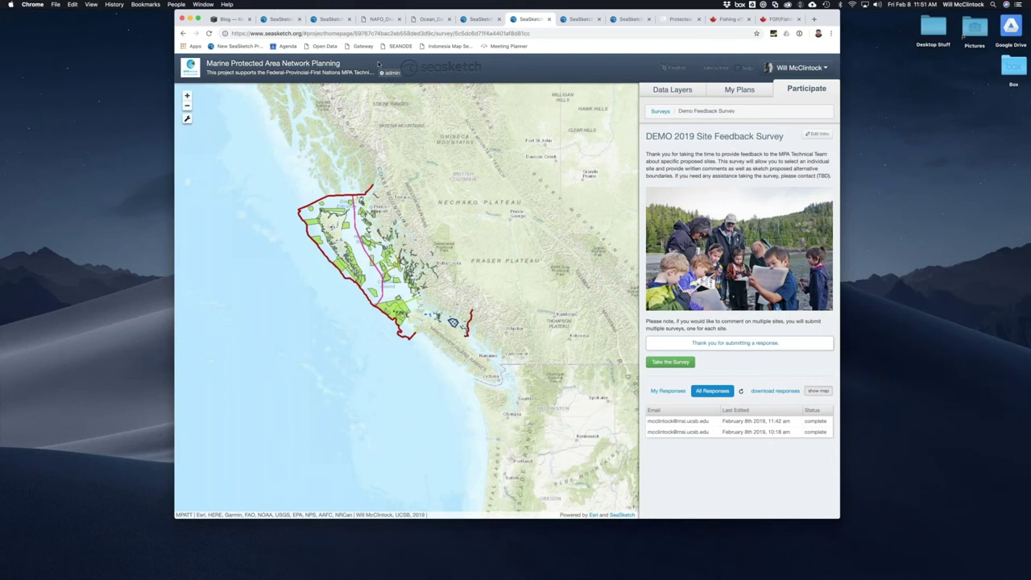
Step: Review the available interface languages without changing the current one
left_click(912, 384)
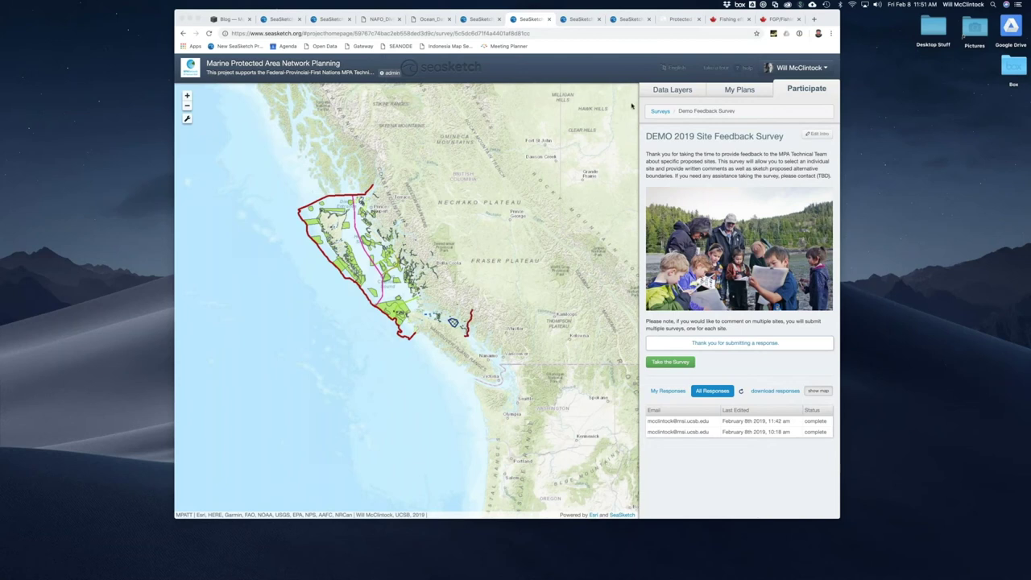
left_click_drag(683, 10, 640, 10)
left_click(634, 67)
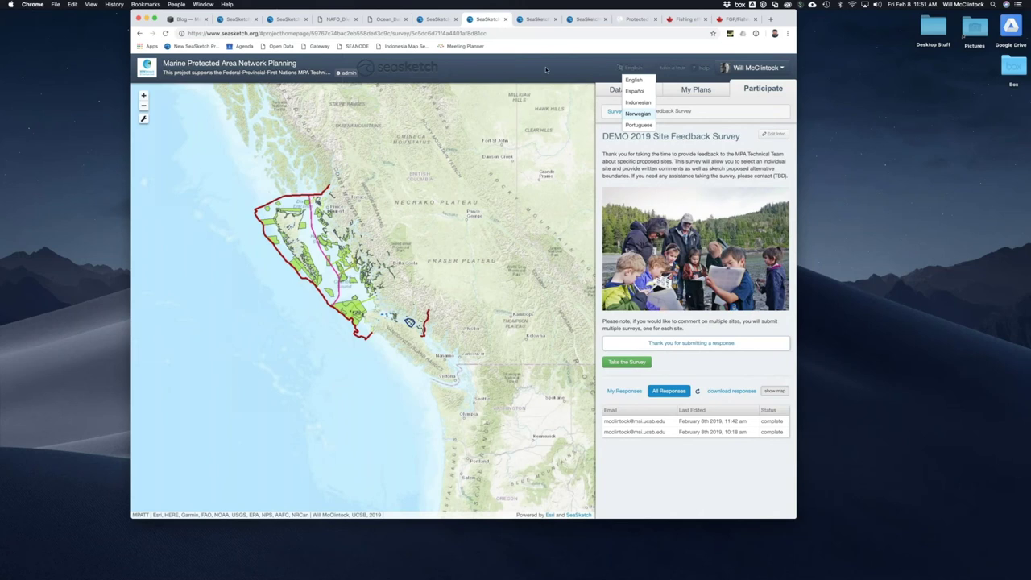
left_click(509, 68)
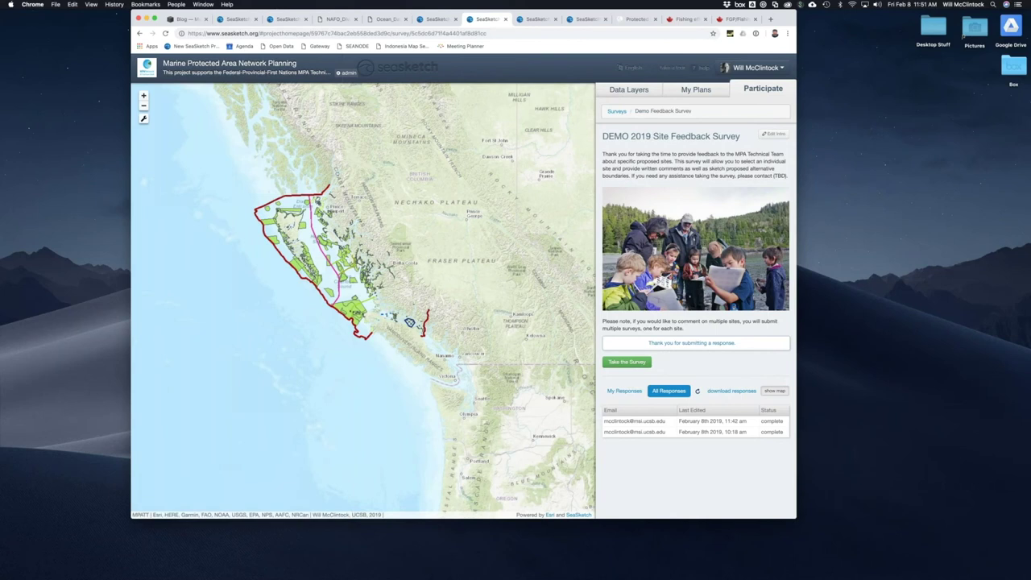
left_click(630, 67)
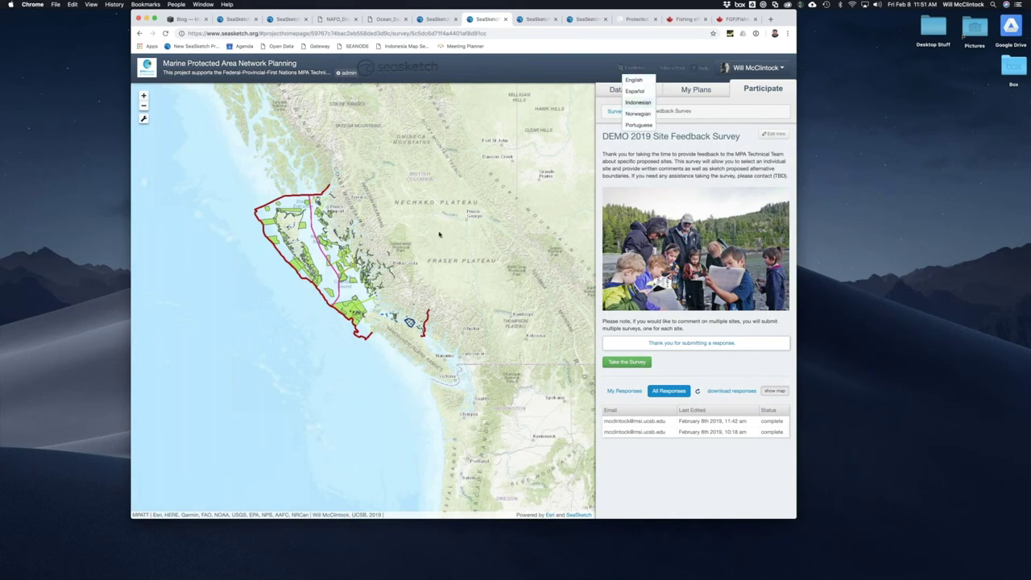
left_click(589, 135)
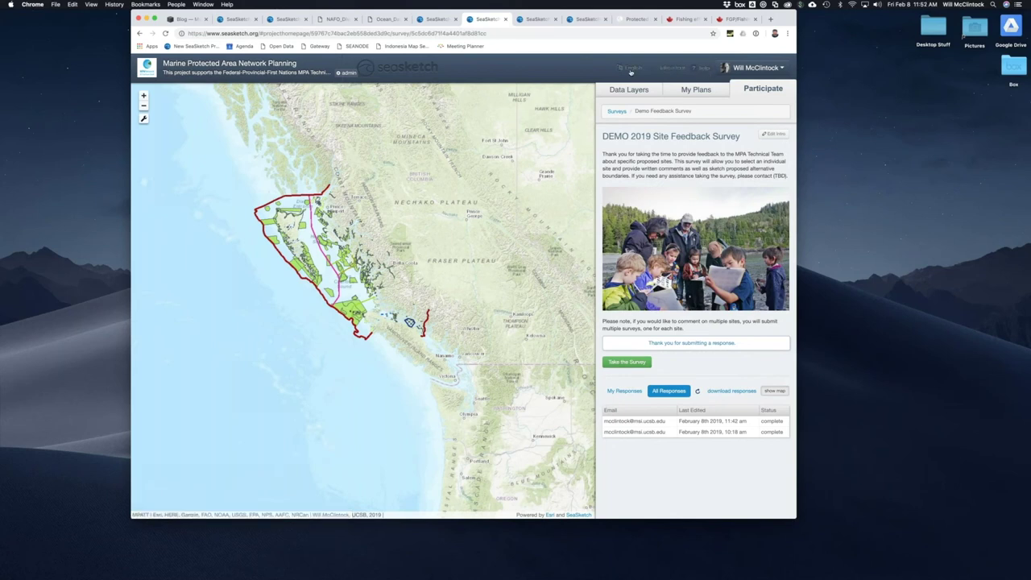
Step: Open the help dialog, review its Knowledge Base, Feedback and Contact support sections, and close it without sending a message
left_click(707, 70)
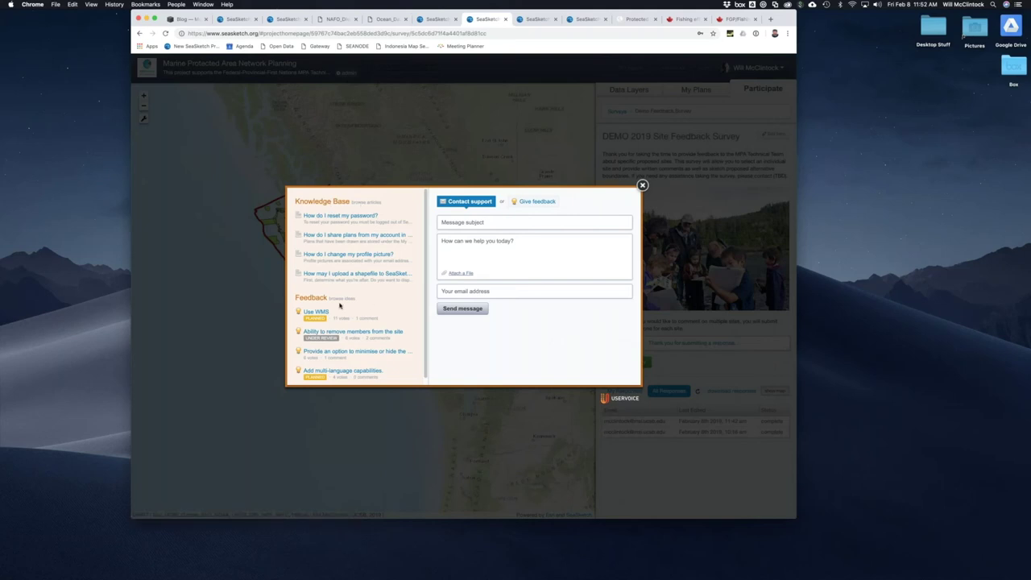
left_click(489, 221)
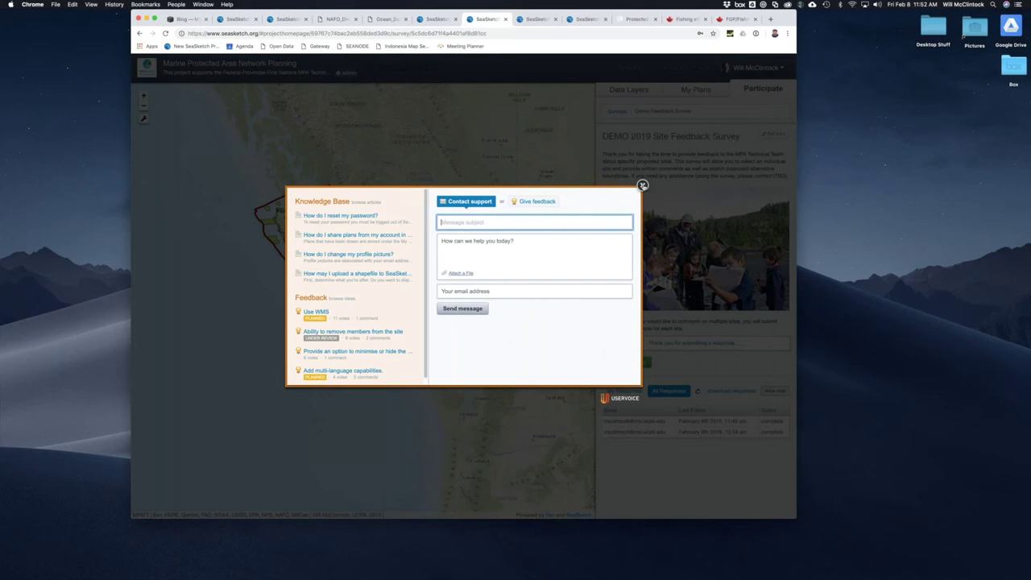
left_click(643, 185)
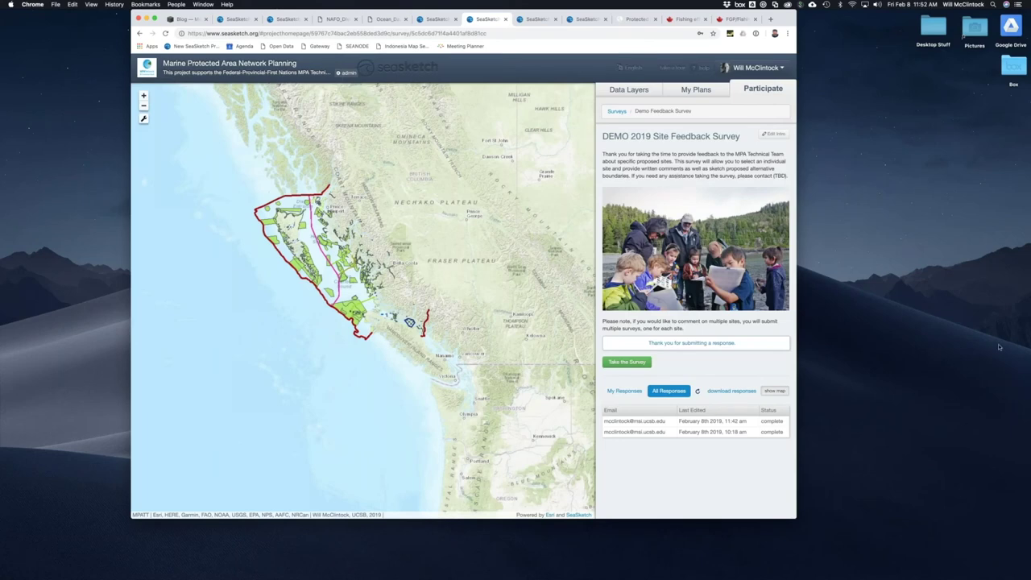
Step: In the Blue Halo Montserrat project, open the metadata of the Draft Plan - Option 5 (March 2018) layer, highlight its server address, and close the page
left_click(960, 367)
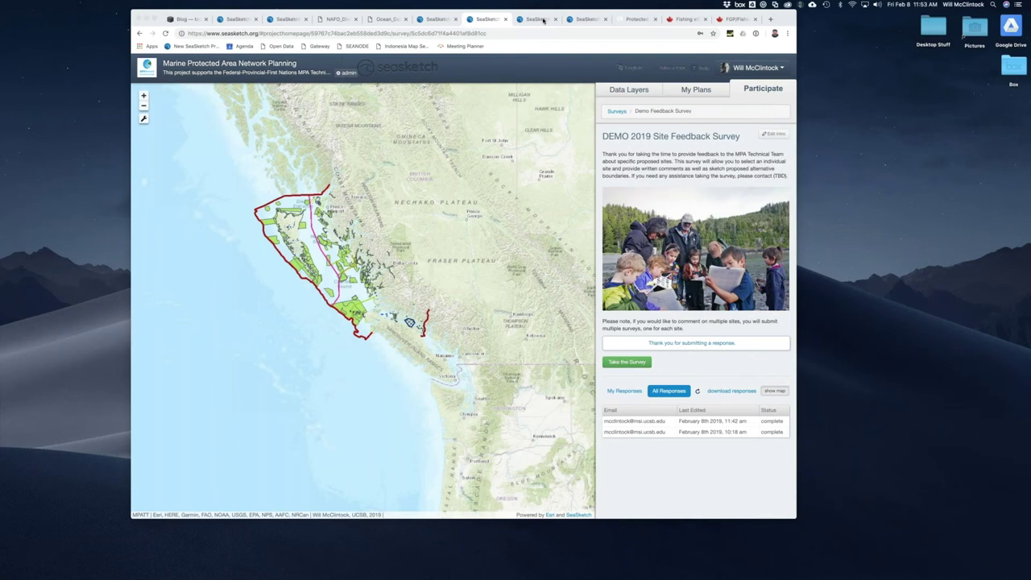
left_click(543, 21)
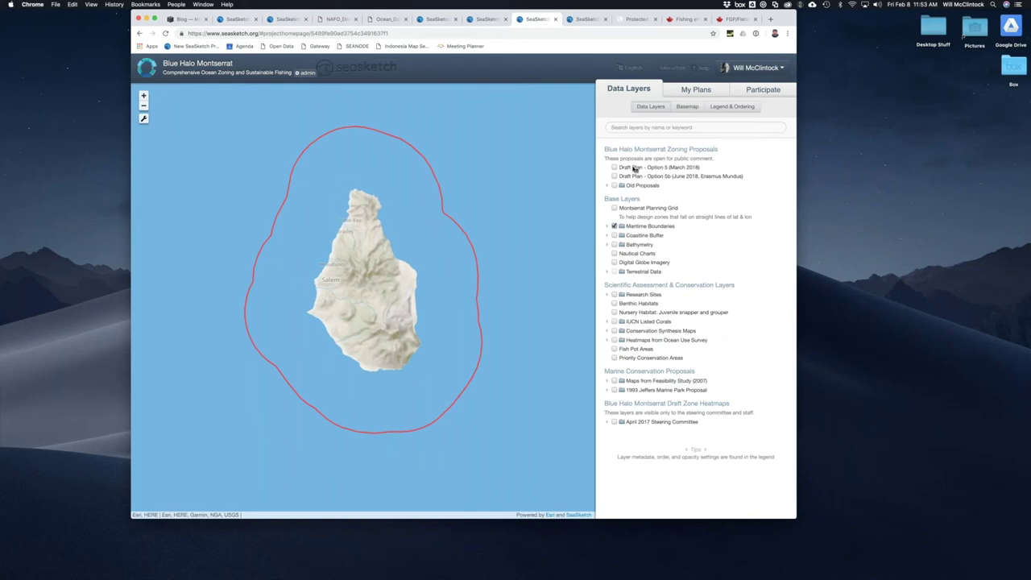
right_click(632, 169)
left_click(647, 175)
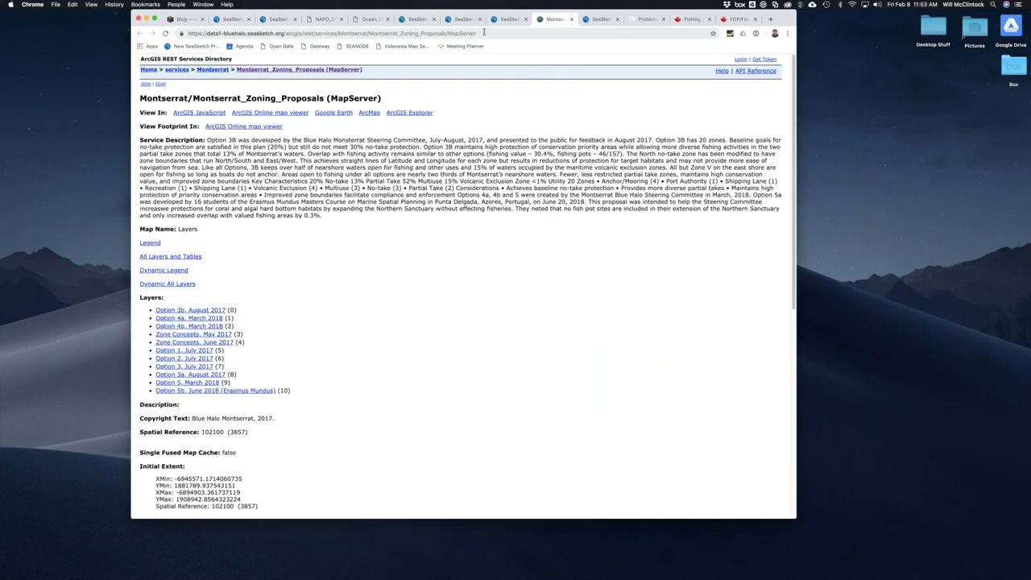
left_click_drag(284, 33, 207, 34)
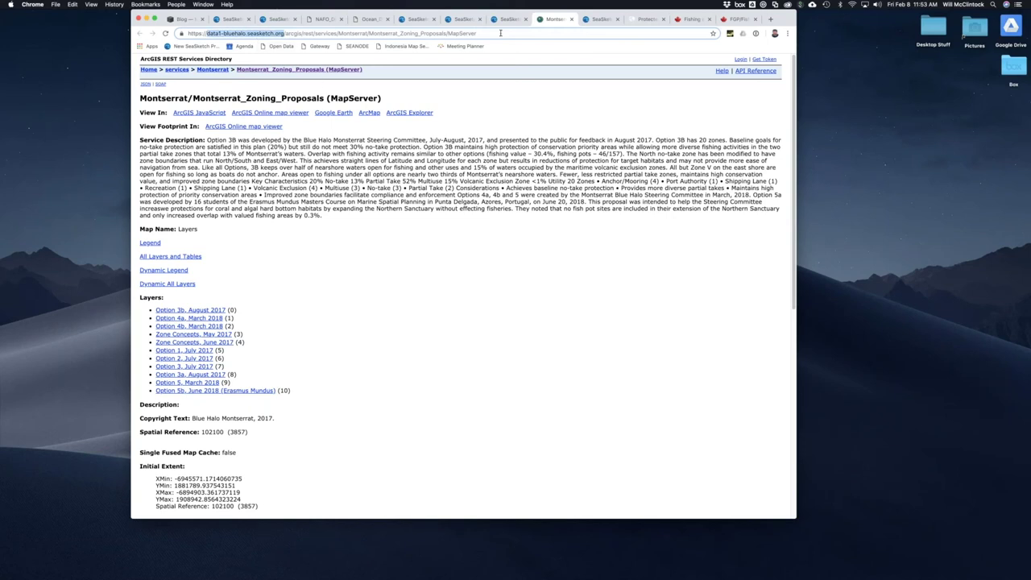
left_click(572, 19)
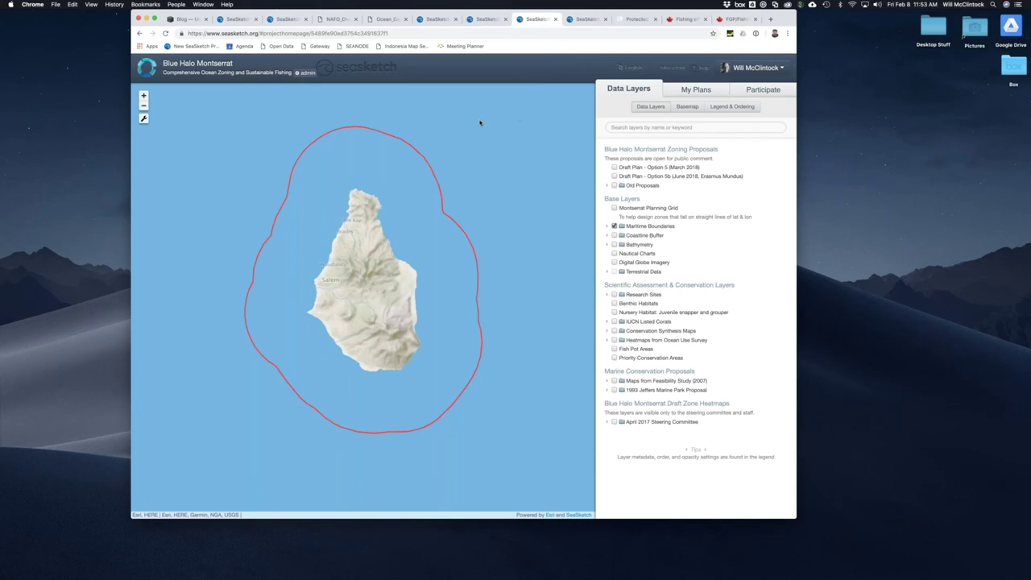
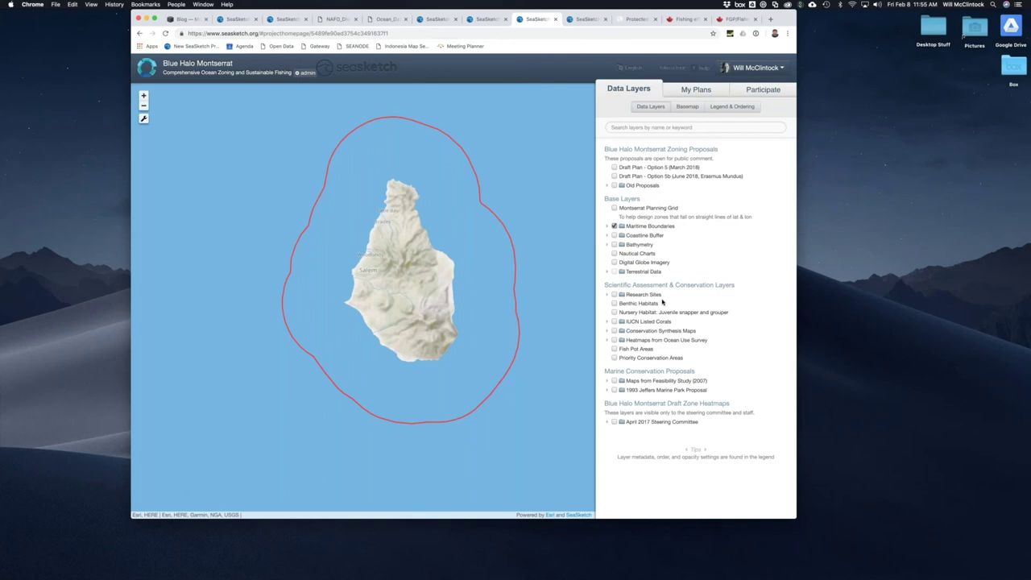
Step: Look briefly at the Hawaii project and the MaPP sketch classes, and return to the Marine Protected Area Network Planning feedback survey
left_click(582, 20)
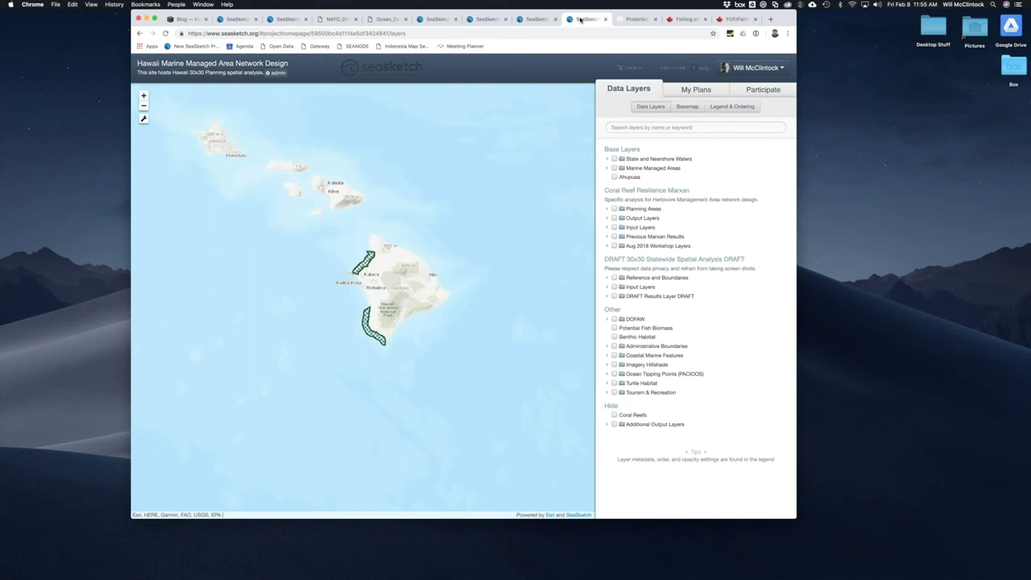
left_click(485, 19)
left_click(439, 18)
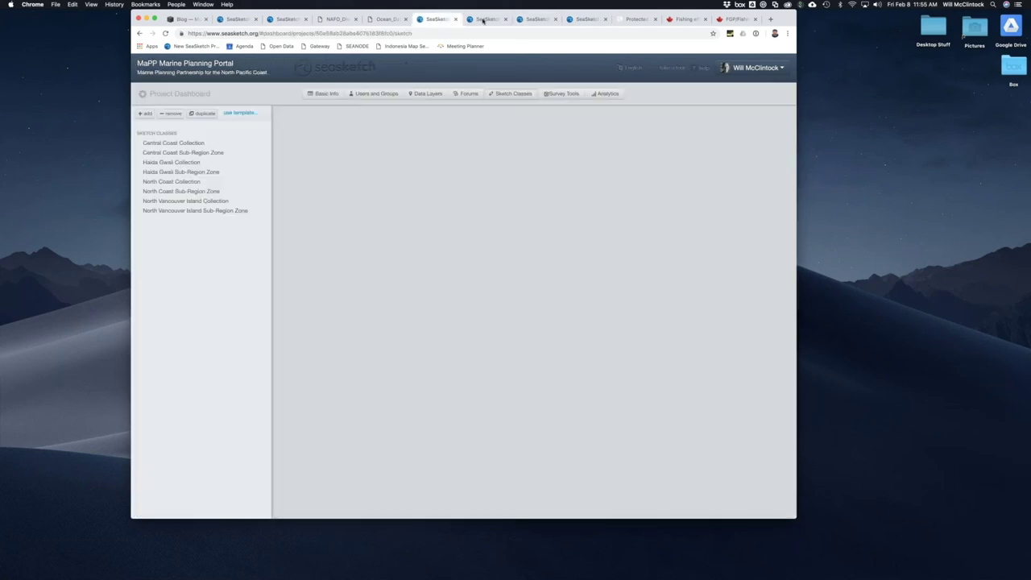
left_click(485, 18)
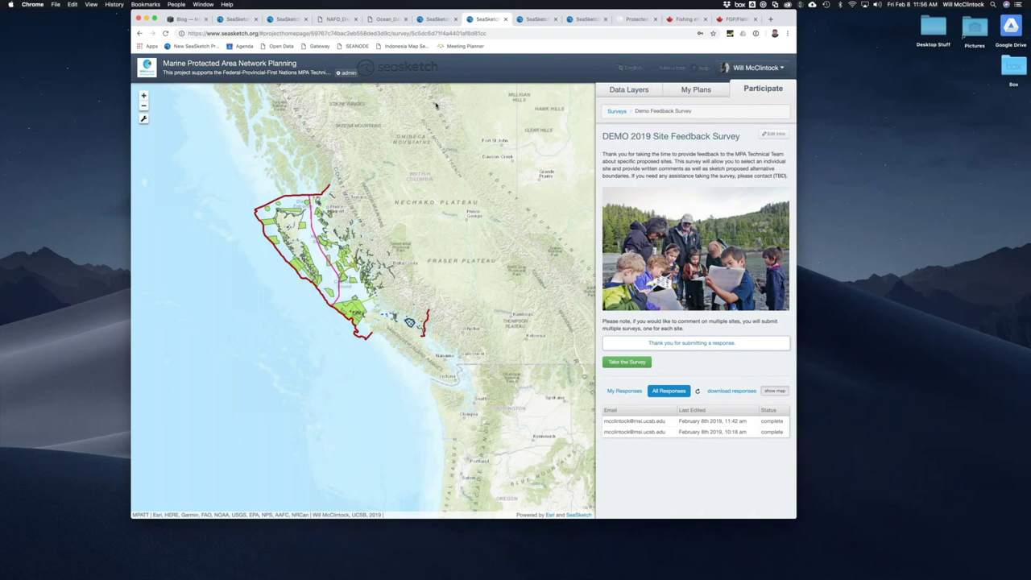
Step: Switch to TextEdit to show the presenter's contact details, clear the text selection, and enlarge and reposition the document window
mouse_move(556, 573)
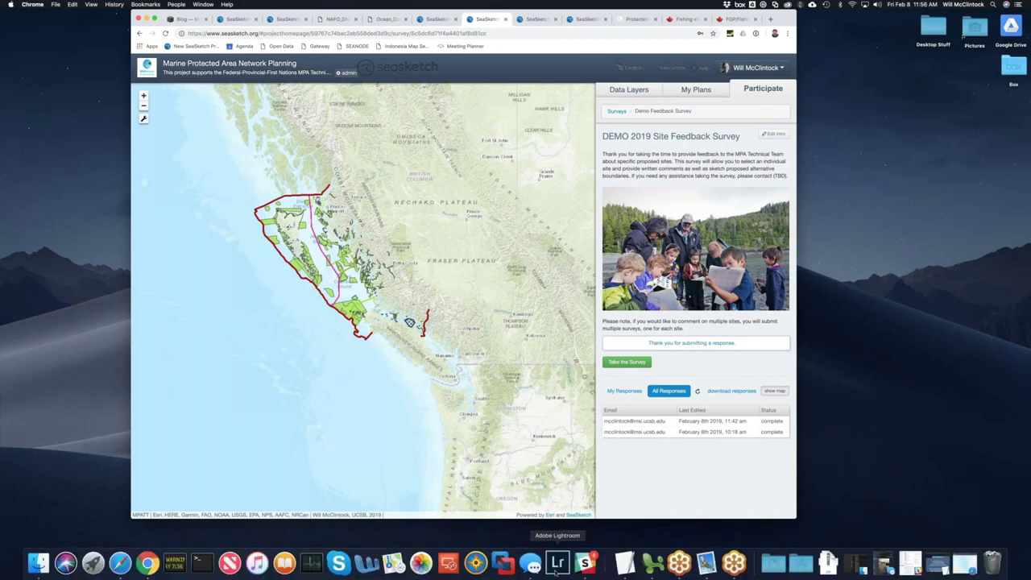
key("super+space")
type("text")
key("Return")
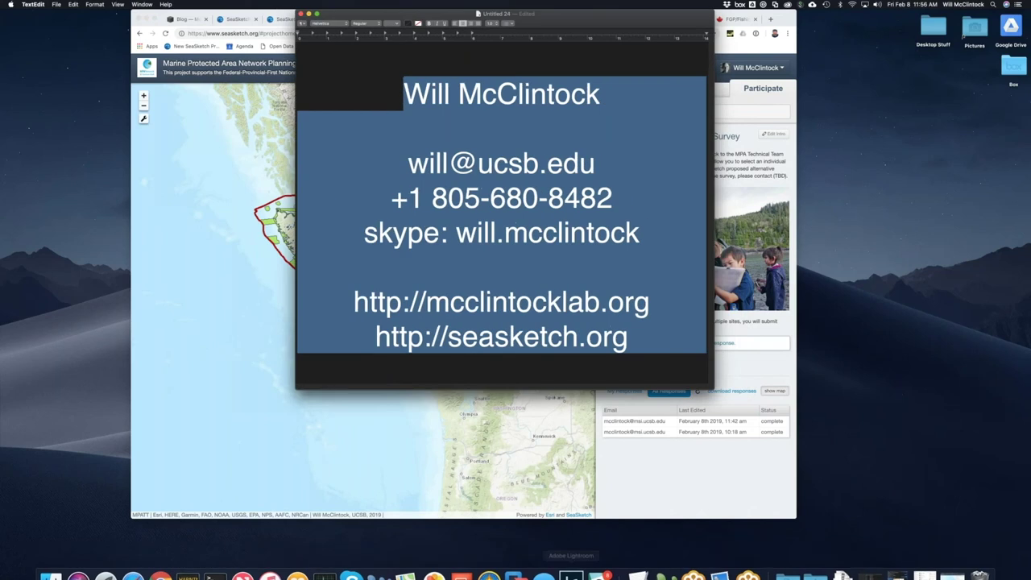
left_click(562, 63)
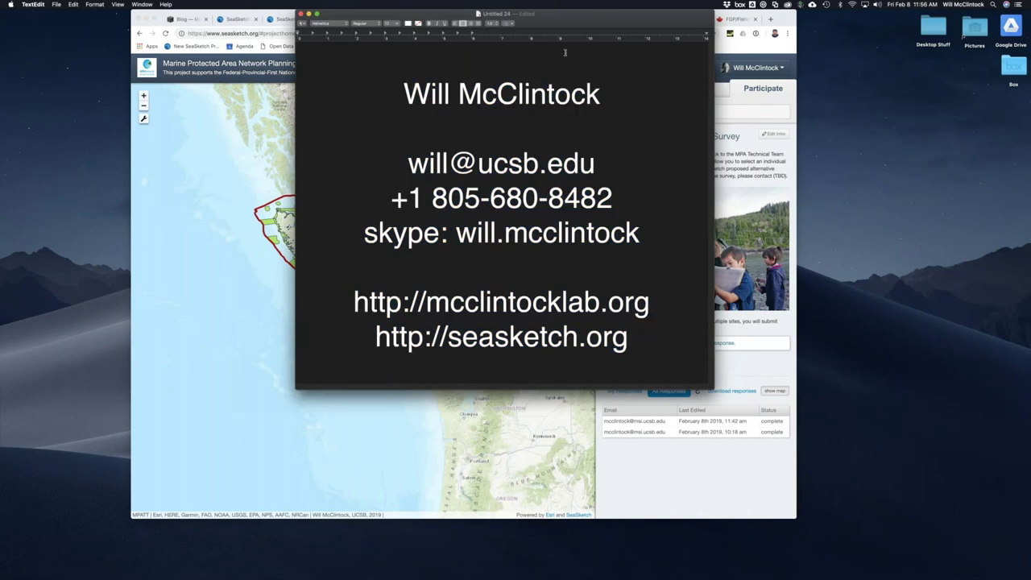
left_click_drag(577, 23, 557, 22)
left_click_drag(693, 387, 787, 467)
left_click_drag(639, 23, 600, 21)
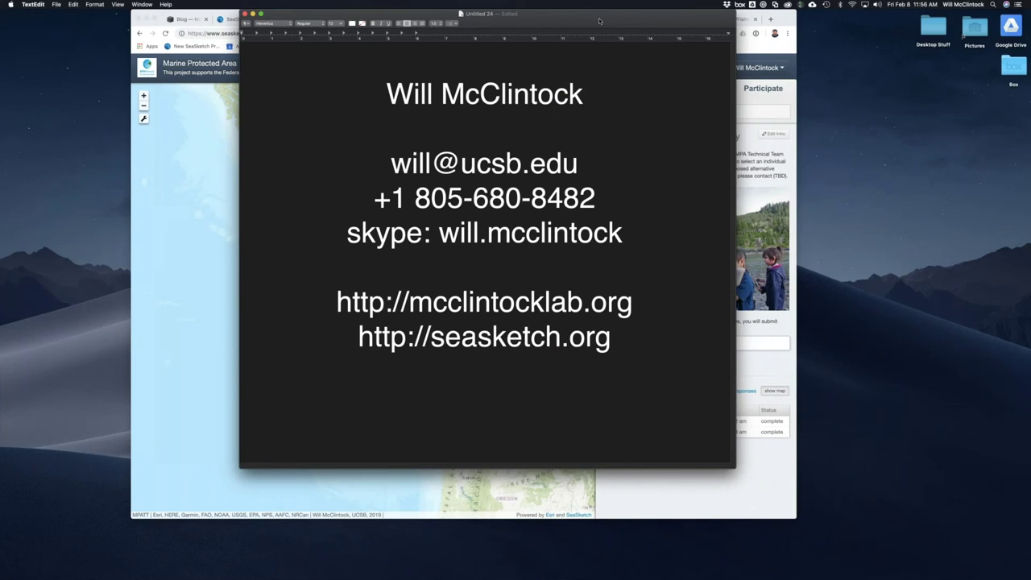
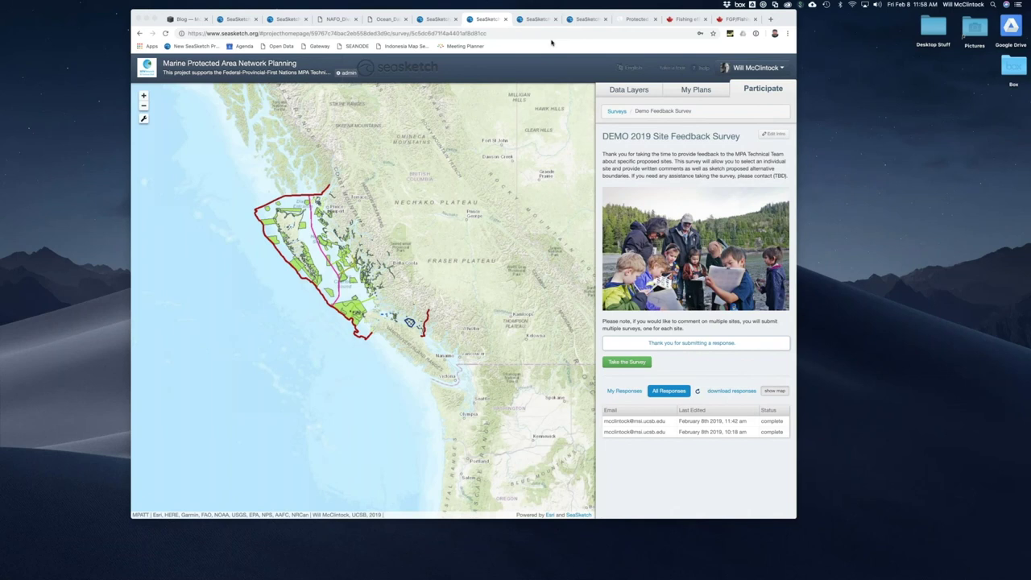
Step: Examine the survey map from the British Columbia network across the Atlantic to Europe and back to the Americas
left_click(144, 106)
left_click(144, 105)
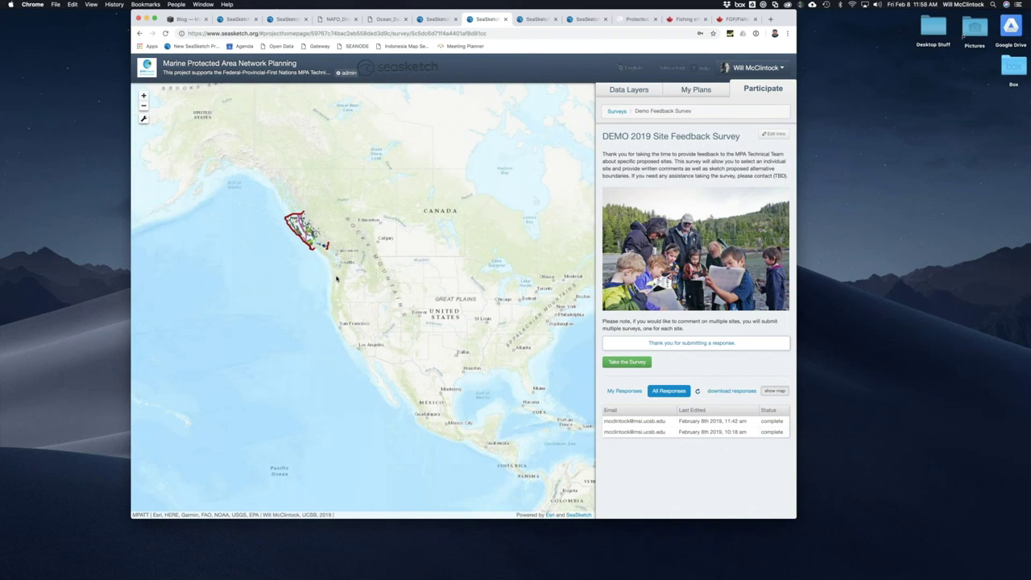
left_click_drag(580, 318, 490, 283)
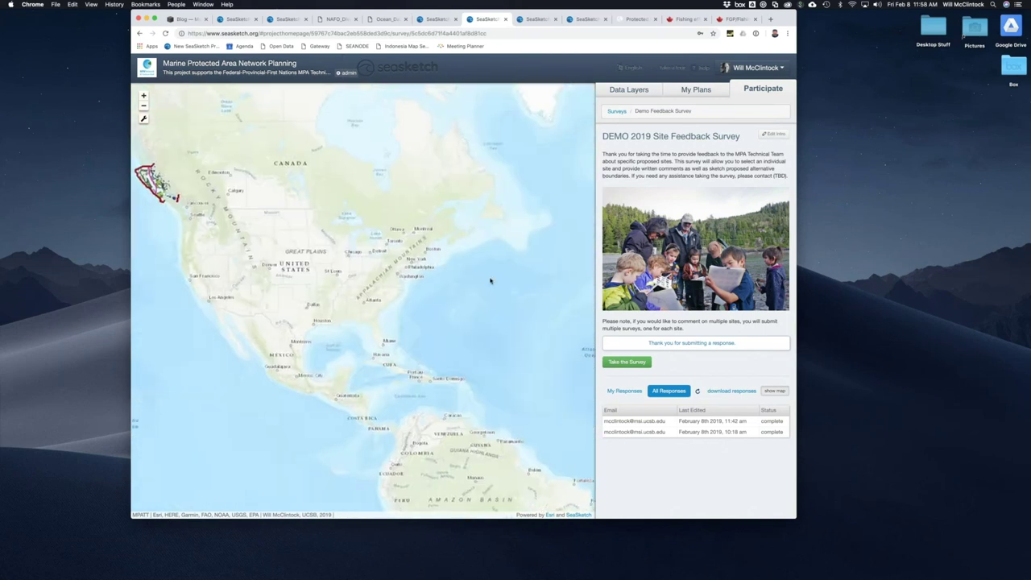
left_click_drag(564, 282, 478, 298)
left_click_drag(517, 247, 382, 242)
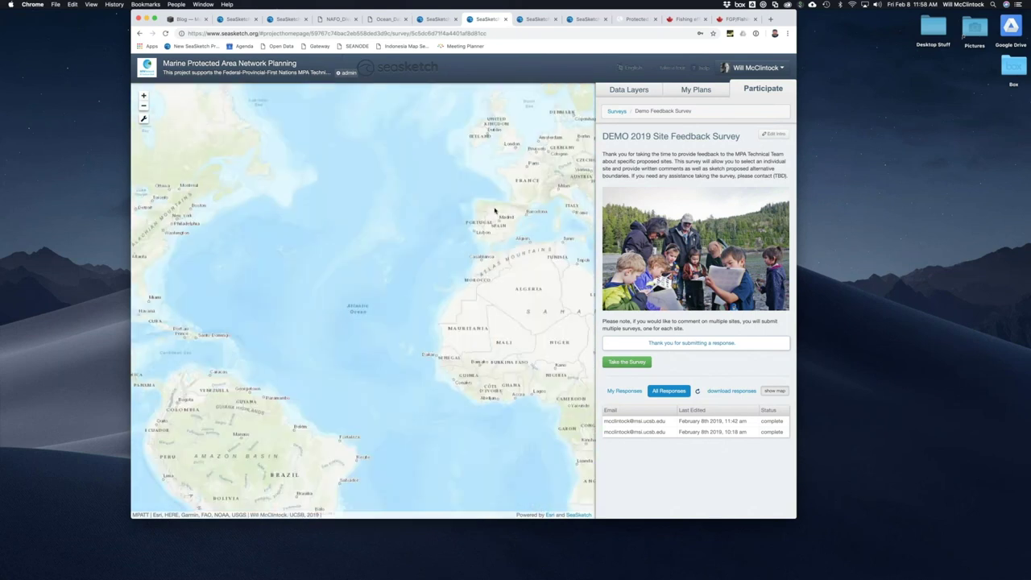
left_click_drag(484, 258, 476, 273)
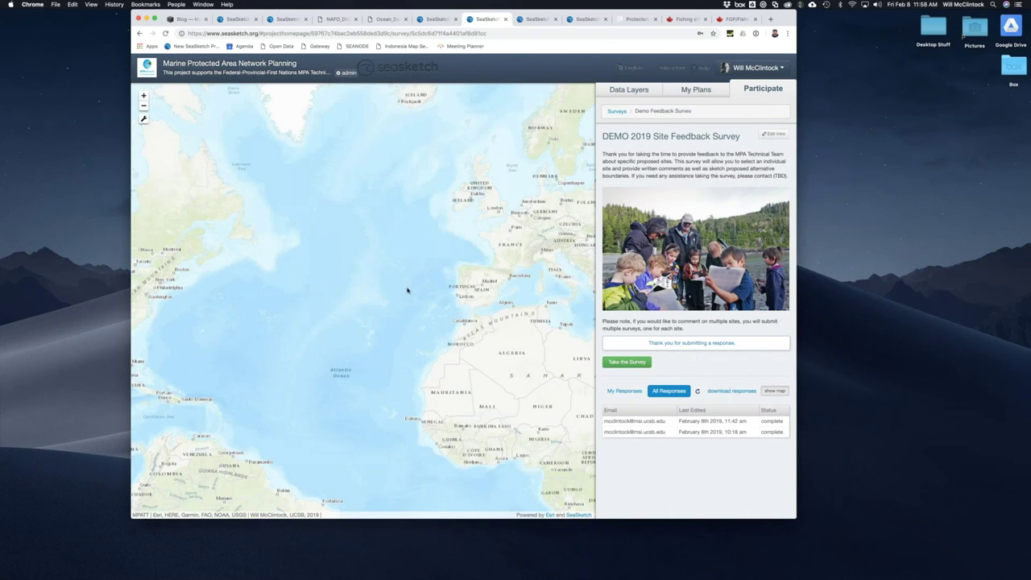
left_click_drag(408, 288, 523, 266)
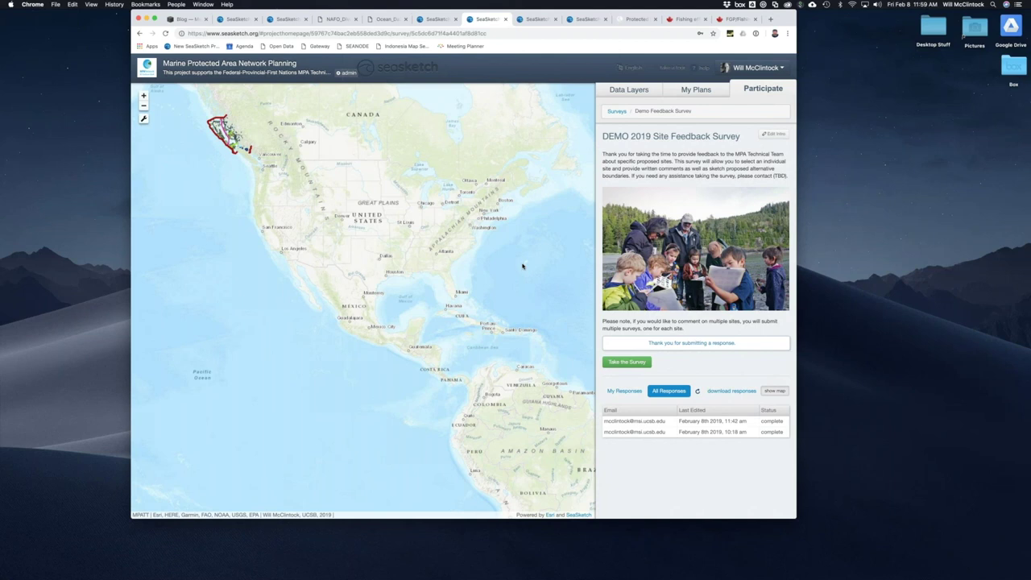
left_click(889, 357)
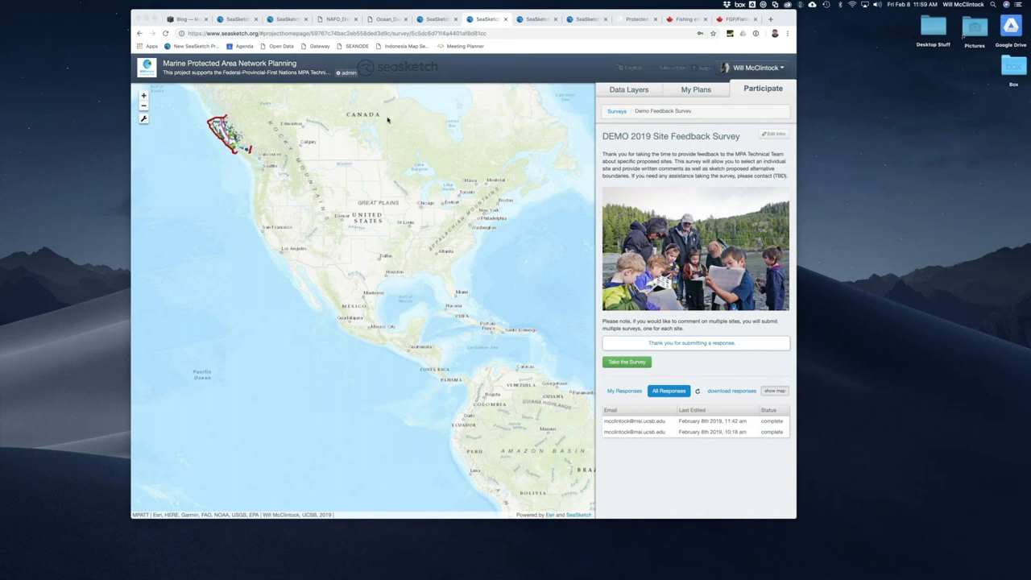
Step: Open the Marine Protected Area Network Planning dashboard's data layer list and review the contents of the MaPP Zones folder
left_click(348, 73)
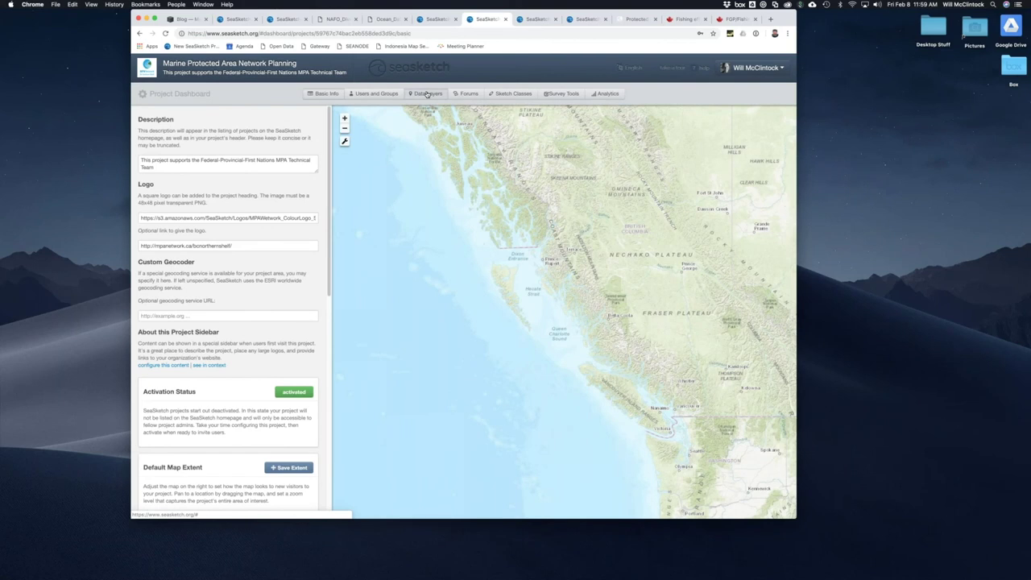
left_click(427, 94)
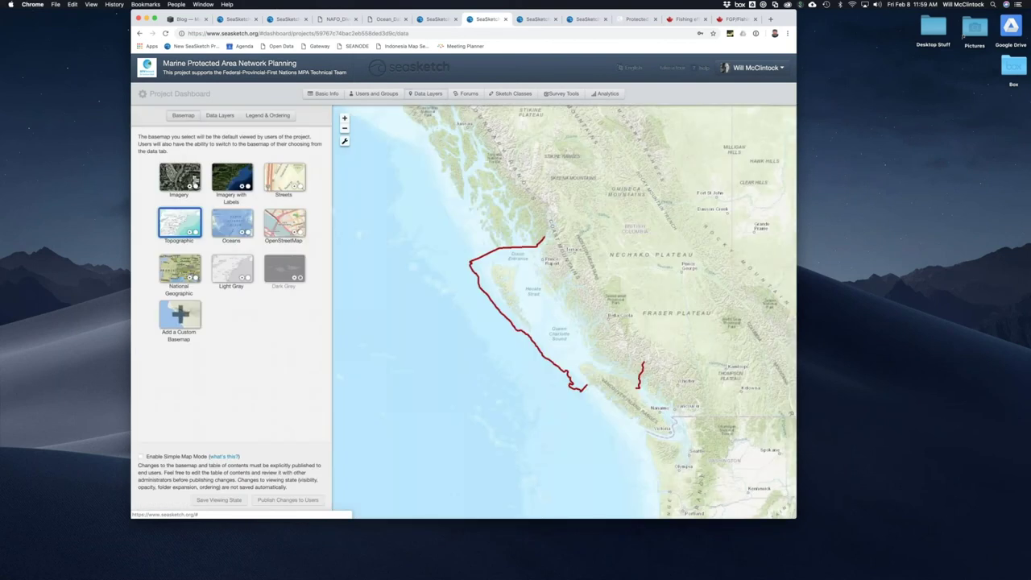
left_click(222, 115)
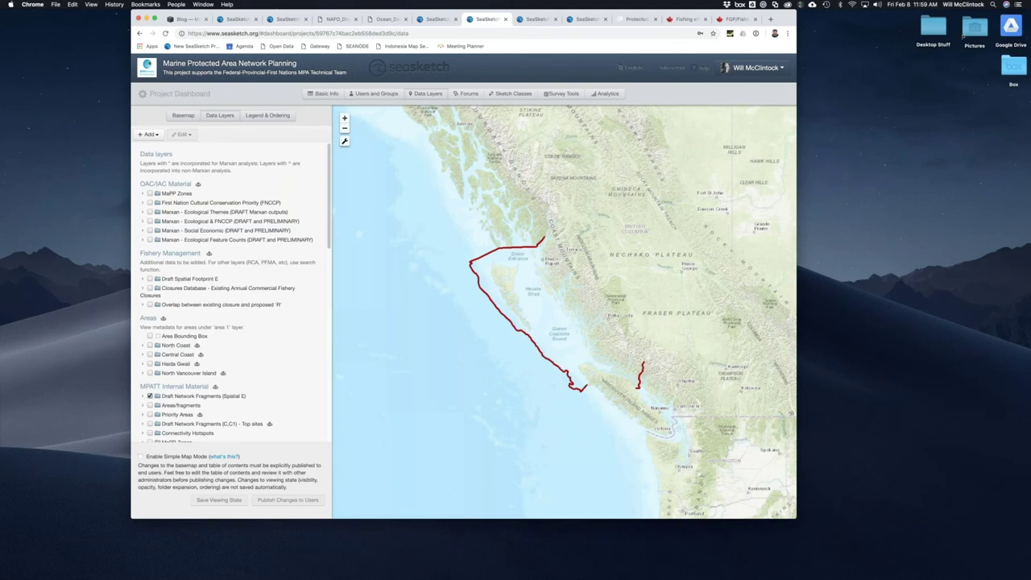
left_click(143, 195)
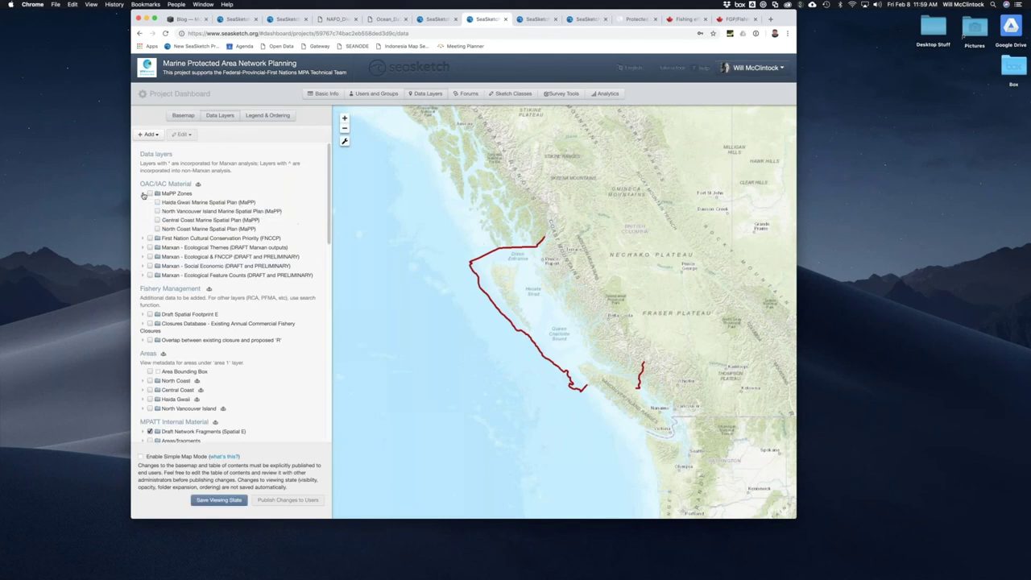
left_click(143, 194)
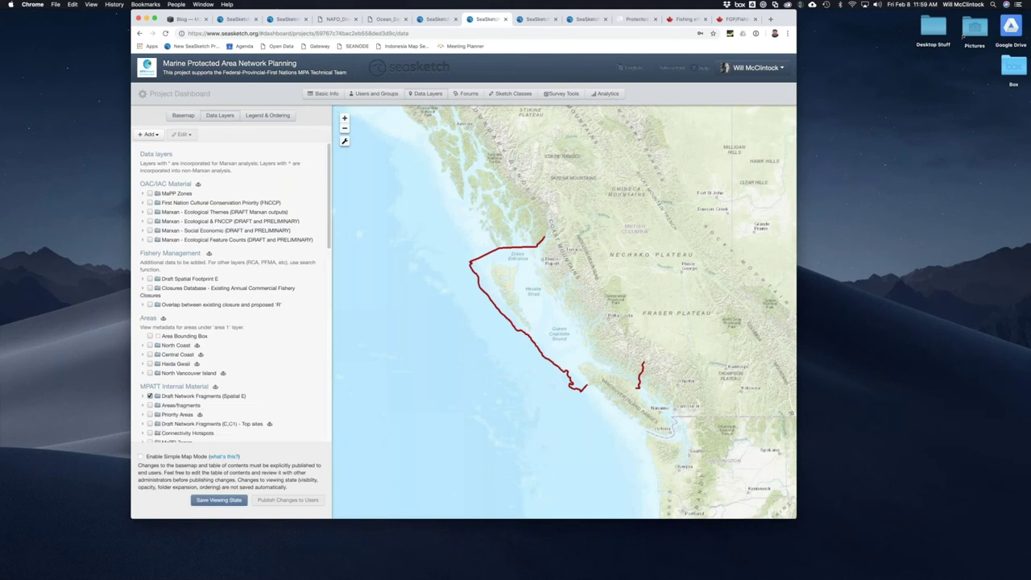
Step: Open the Blue Halo Montserrat dashboard's data layer list and display the Draft Plan - Option 5 (March 2018) layer on the map
left_click(536, 19)
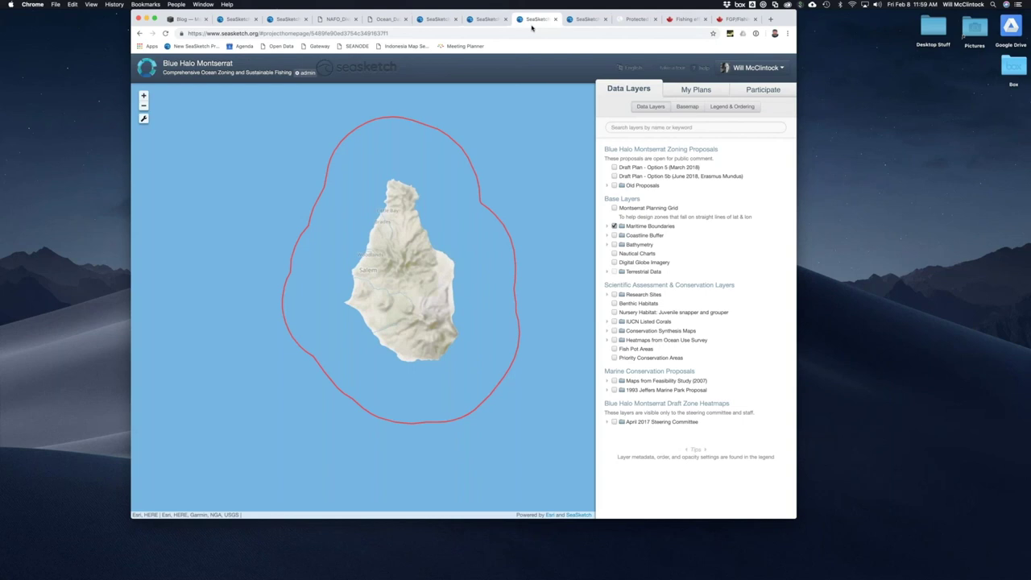
left_click(308, 72)
left_click(428, 94)
left_click(220, 115)
left_click(150, 172)
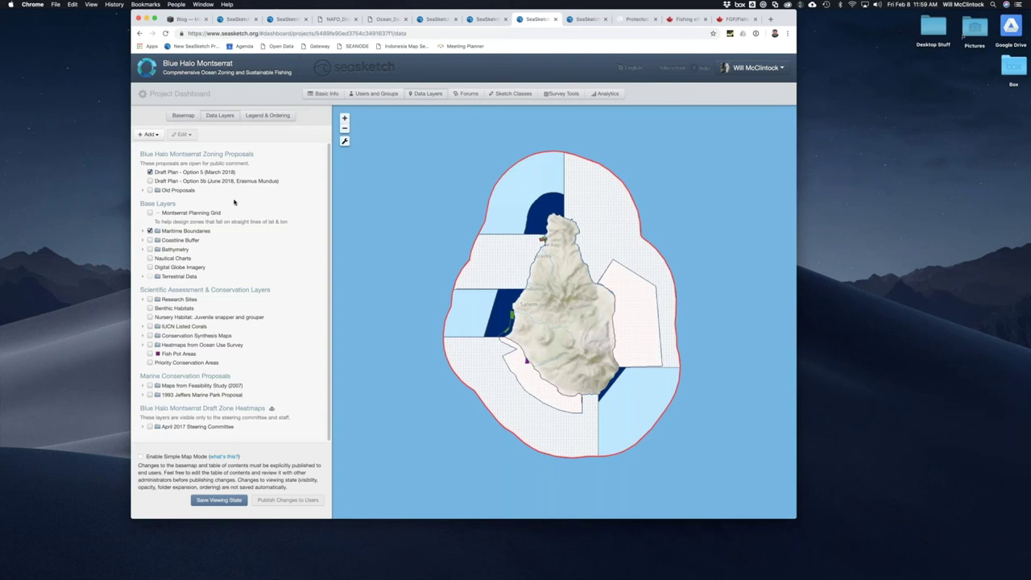
Step: Review the Draft Plan - Option 5 layer's edit settings down to its data source, close them without saving, and select the layer in the list
right_click(178, 174)
left_click(188, 179)
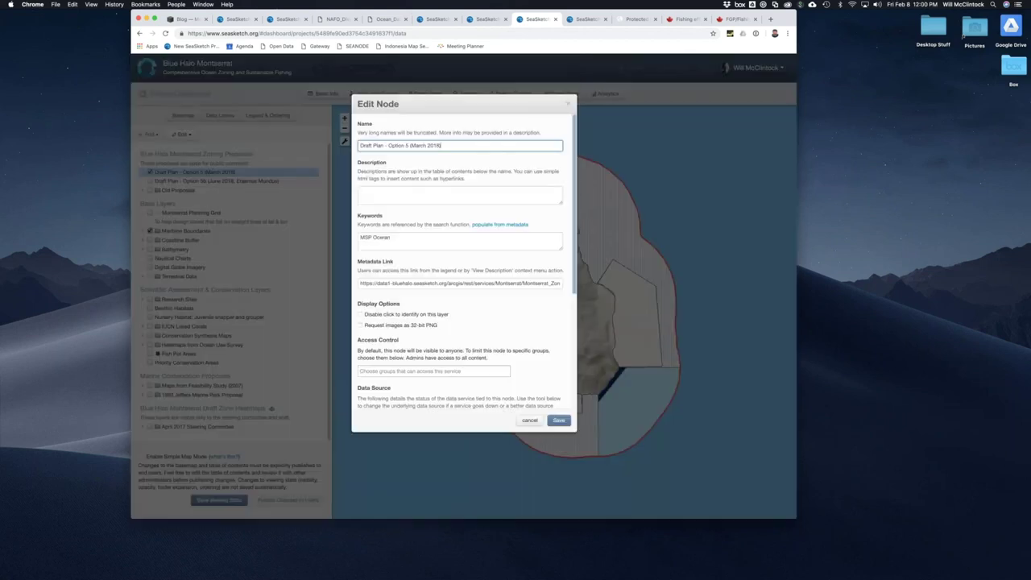
scroll(462, 311, "down", 4)
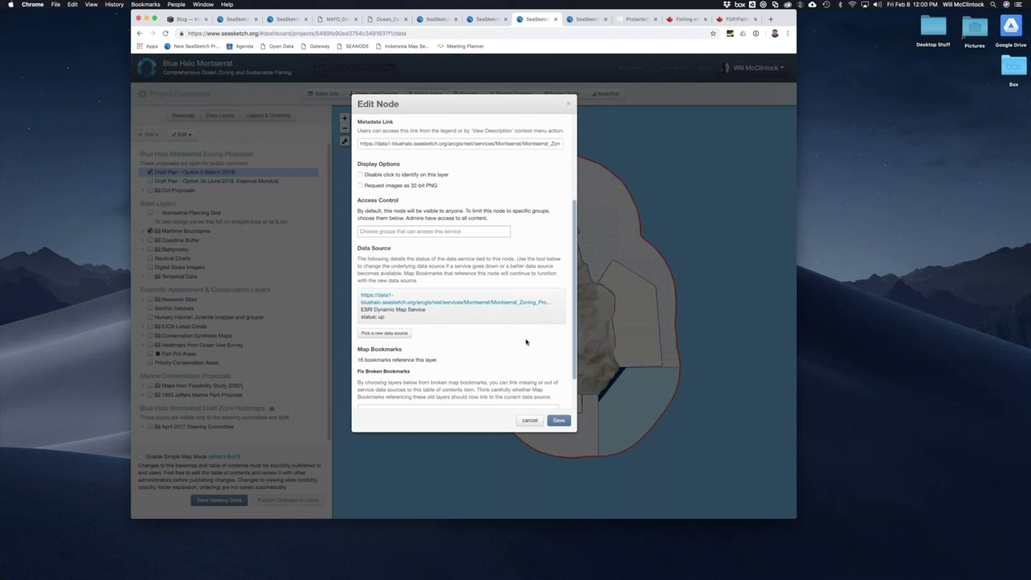
left_click(529, 420)
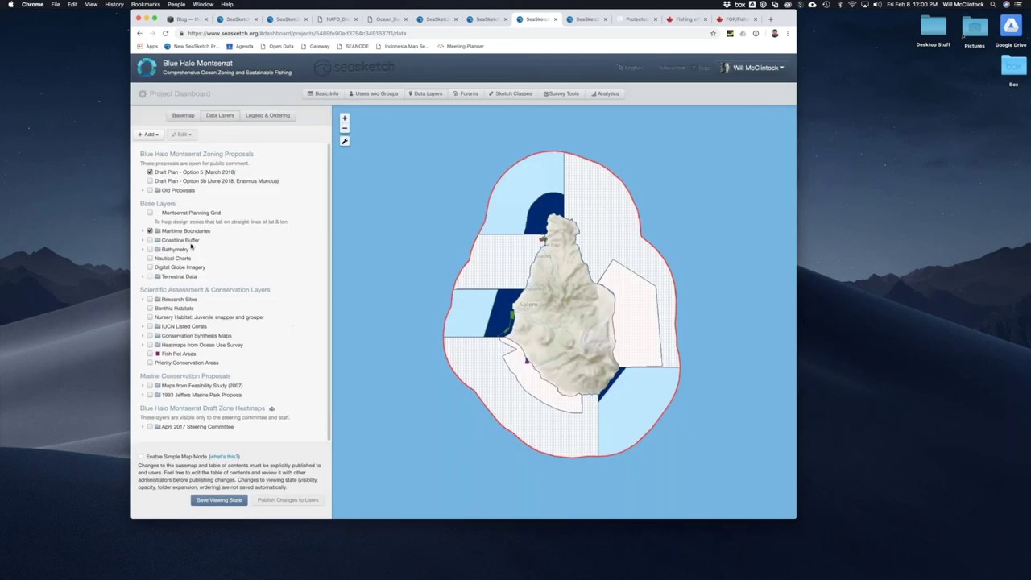
left_click(176, 175)
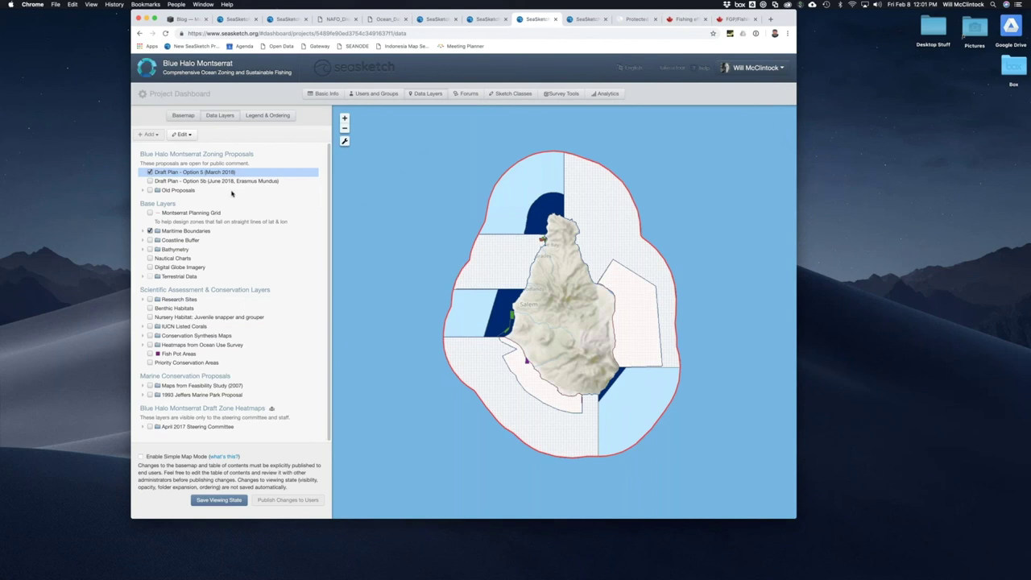
scroll(228, 191, "down", 1)
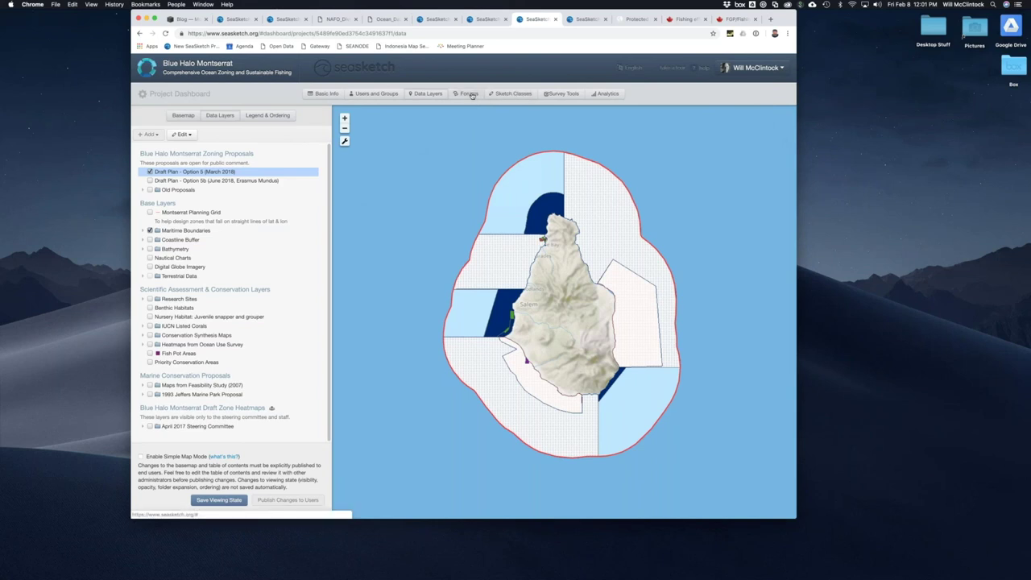
Step: Open the Collection of Zones sketch class and view its geoprocessing services
left_click(514, 94)
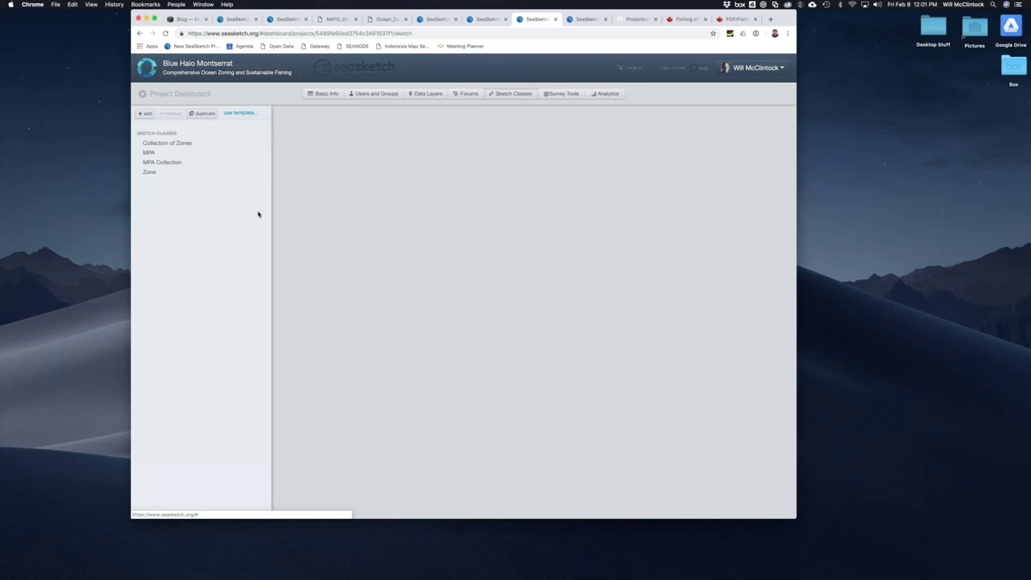
left_click(172, 145)
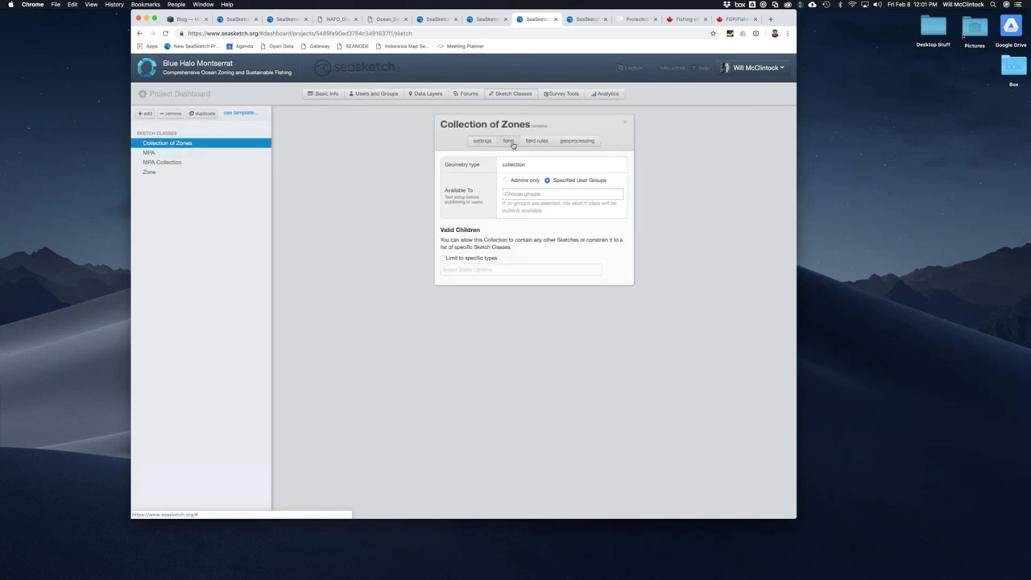
left_click(576, 142)
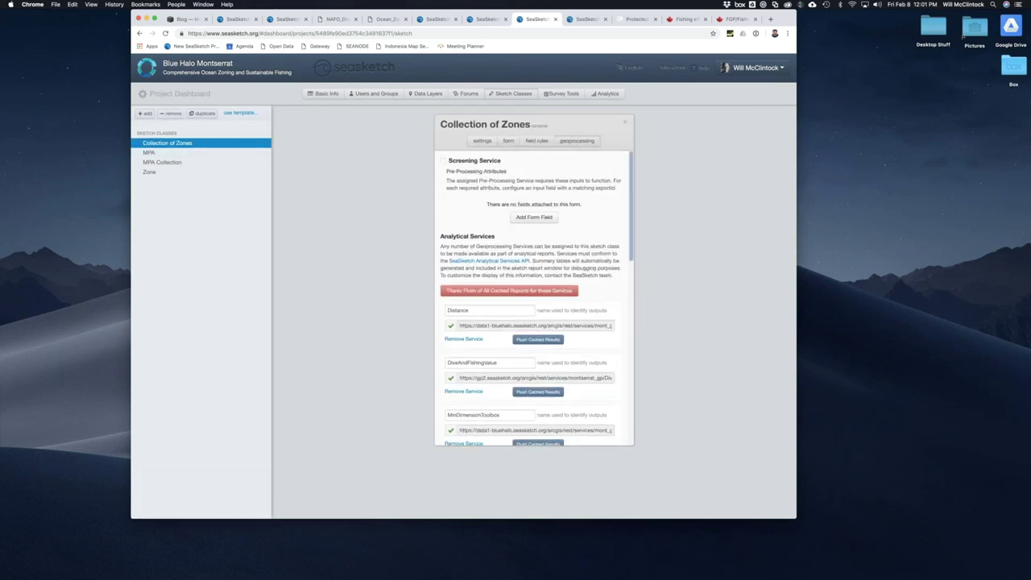
Step: Review the Collection of Zones analytical services, highlighting the DiveAndFishingValue name, and continue to the reporting client settings
left_click_drag(632, 222, 632, 271)
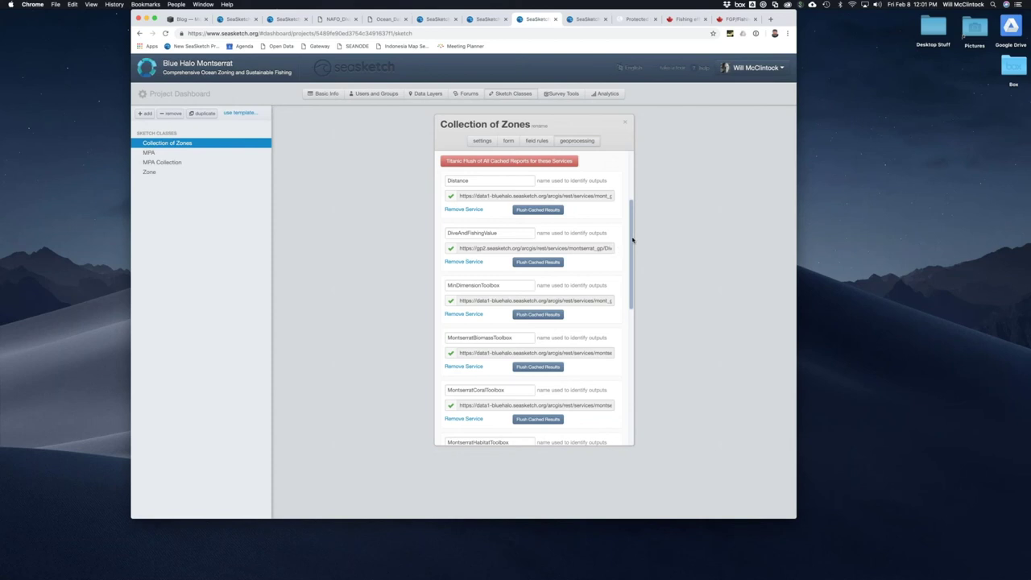
double_click(484, 233)
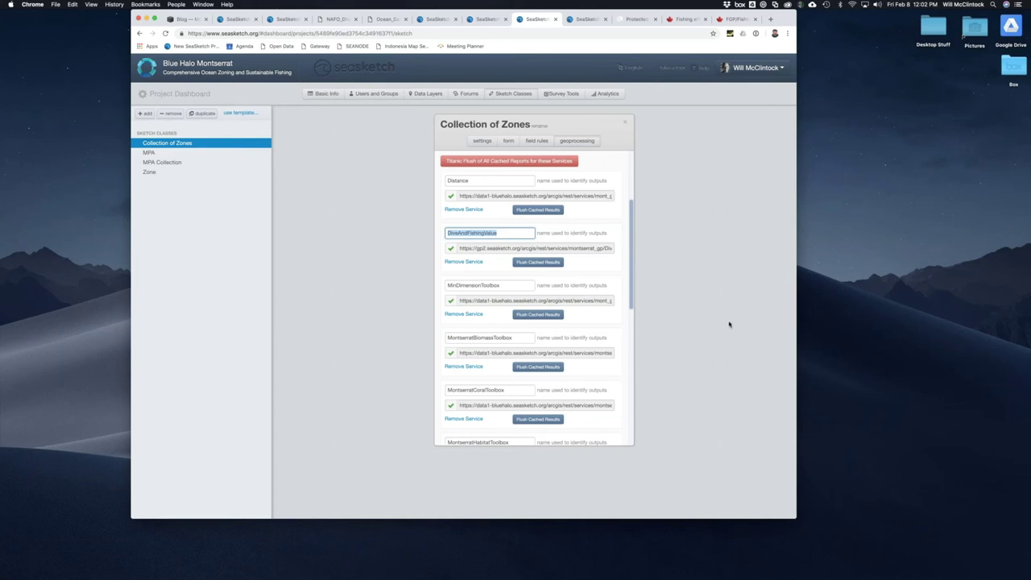
left_click_drag(633, 240, 641, 323)
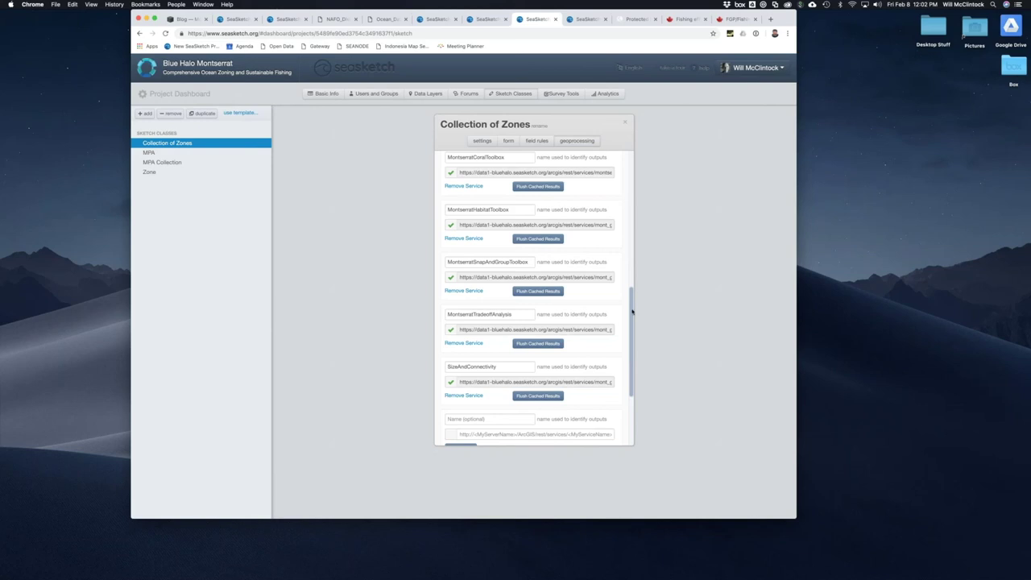
mouse_move(633, 312)
left_mouse_down()
mouse_move(632, 351)
mouse_move(636, 239)
mouse_move(633, 302)
left_mouse_up()
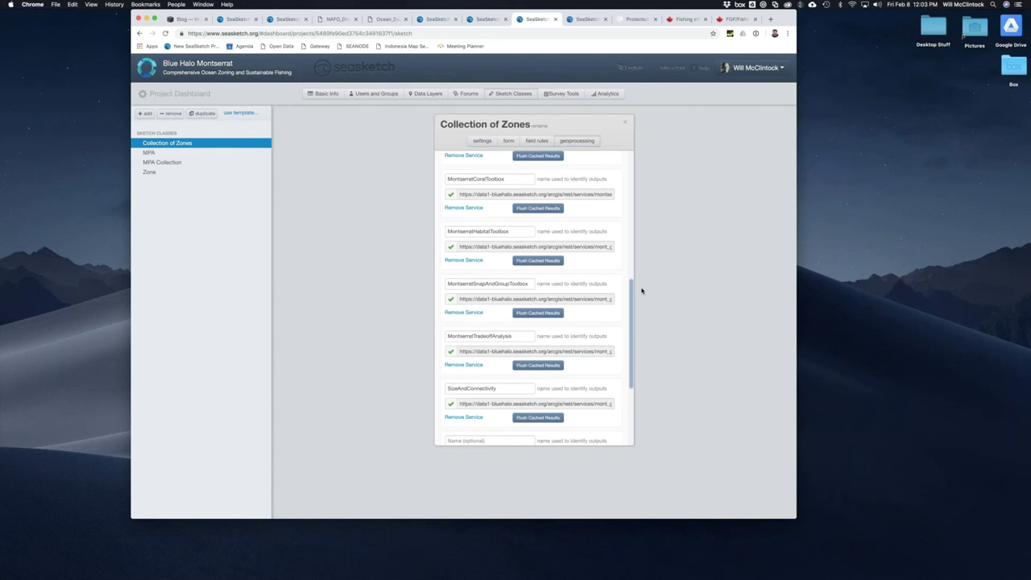
left_click_drag(631, 302, 636, 375)
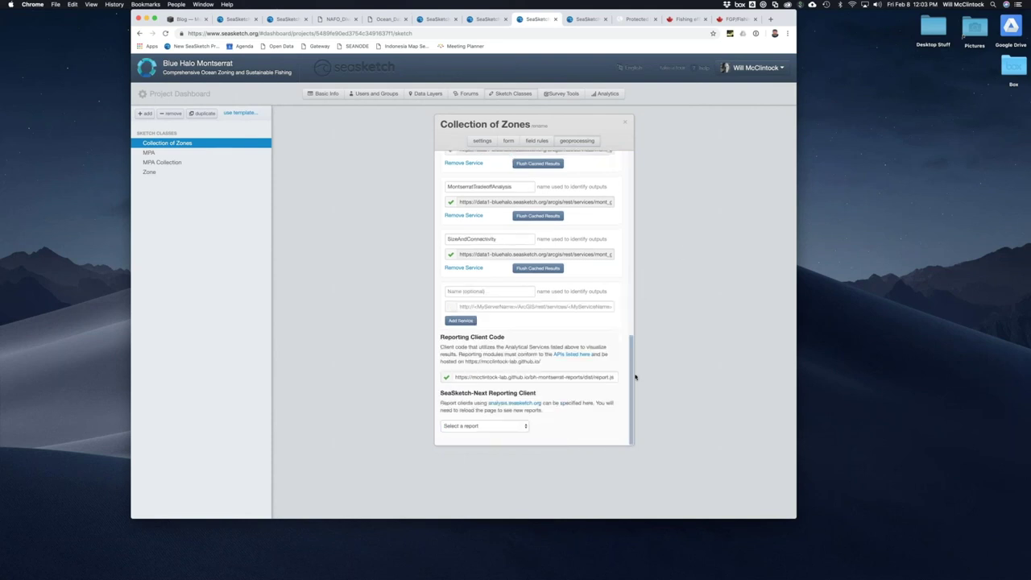
Step: Check the SeaSketch-Next Reporting Client report choices without selecting one, and close the Collection of Zones settings
left_click(462, 427)
left_click(587, 423)
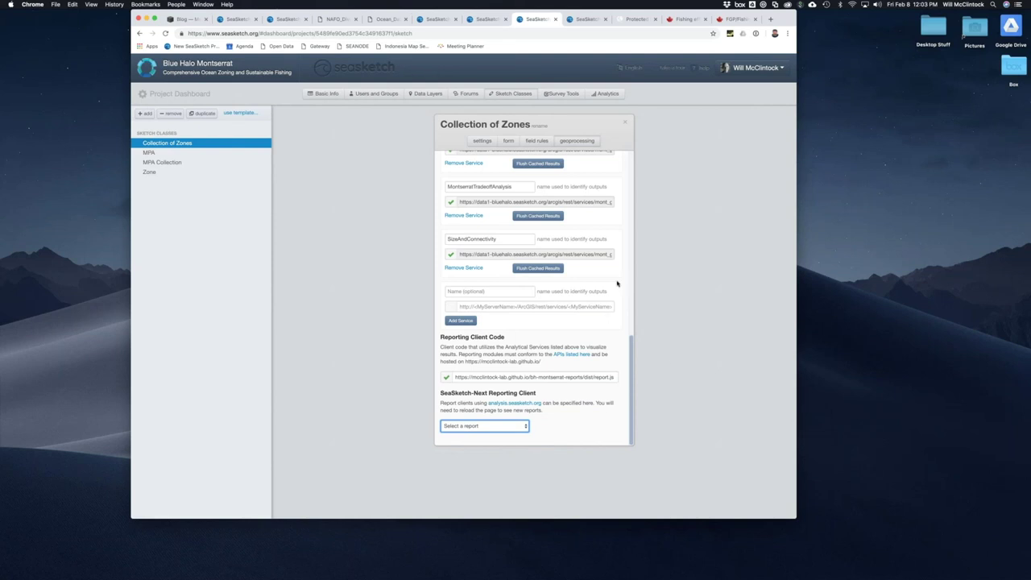
scroll(632, 157, "up", 5)
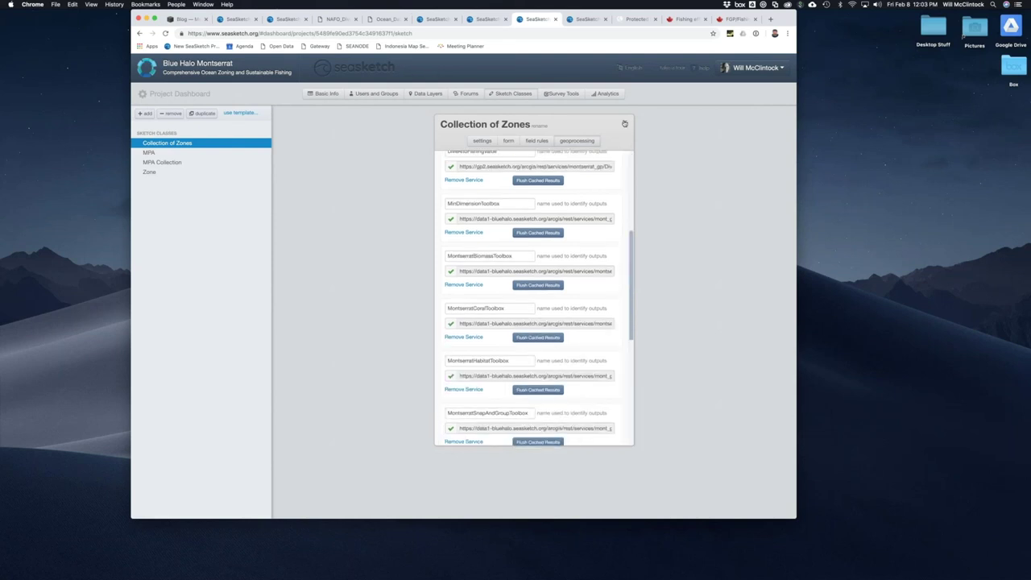
left_click(631, 125)
left_click(987, 366)
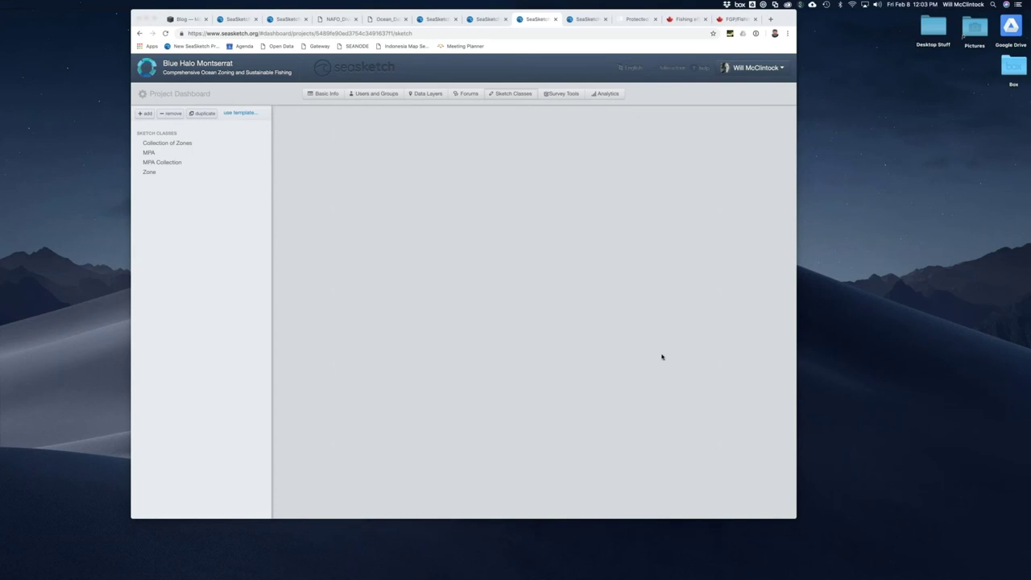
left_click(565, 110)
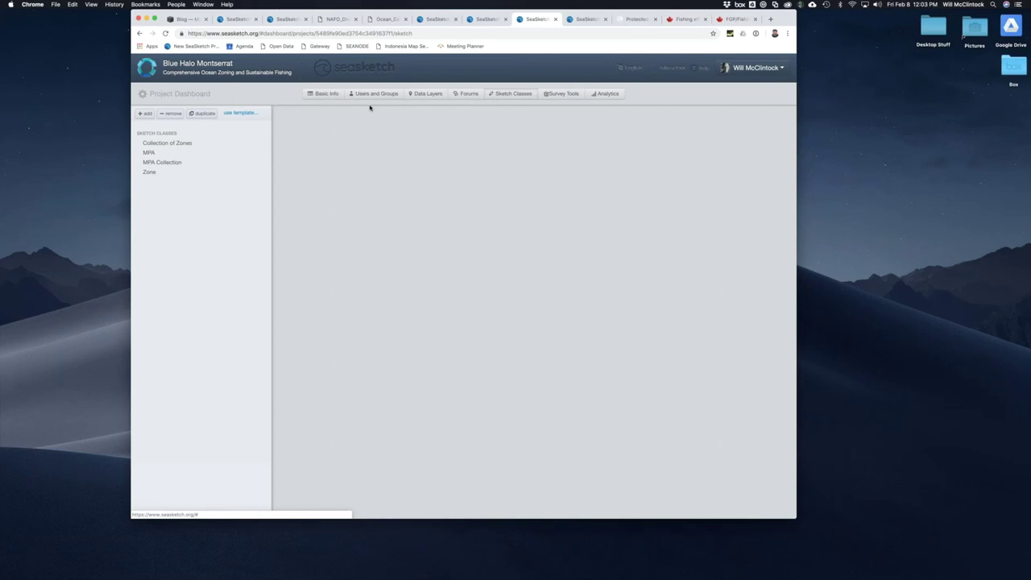
Step: Switch to the Labrador Sea project and open its project description from the dashboard
left_click(231, 18)
left_click(282, 19)
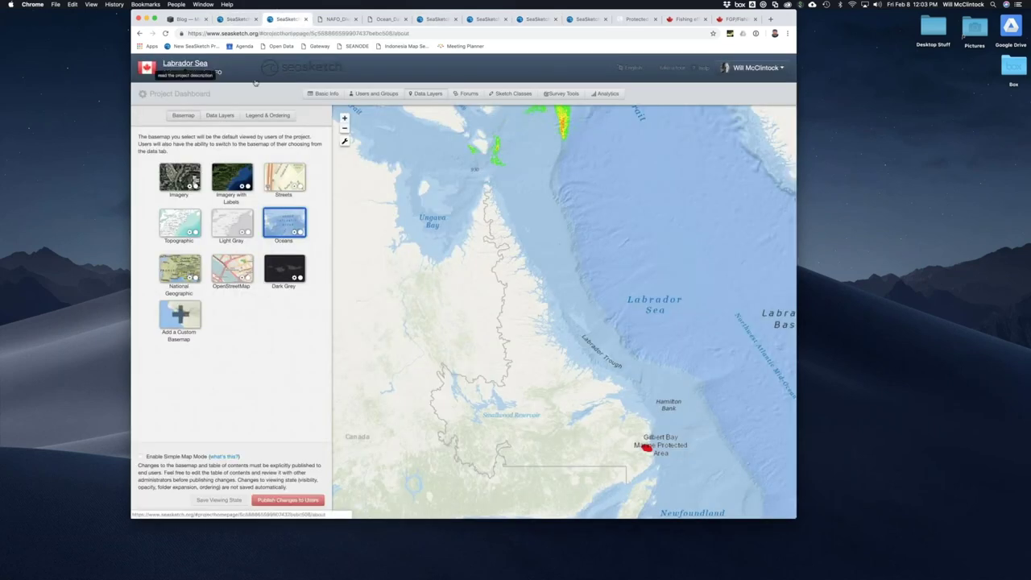
left_click(185, 62)
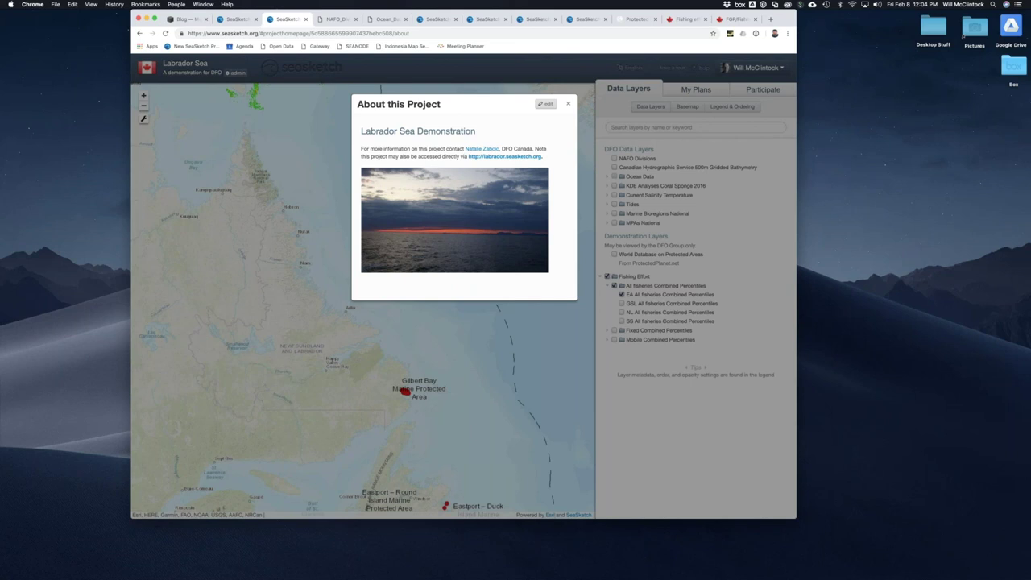
Step: Switch to the MaPP Marine Planning Portal and go from its dashboard to the project map with the data layer list
left_click(235, 19)
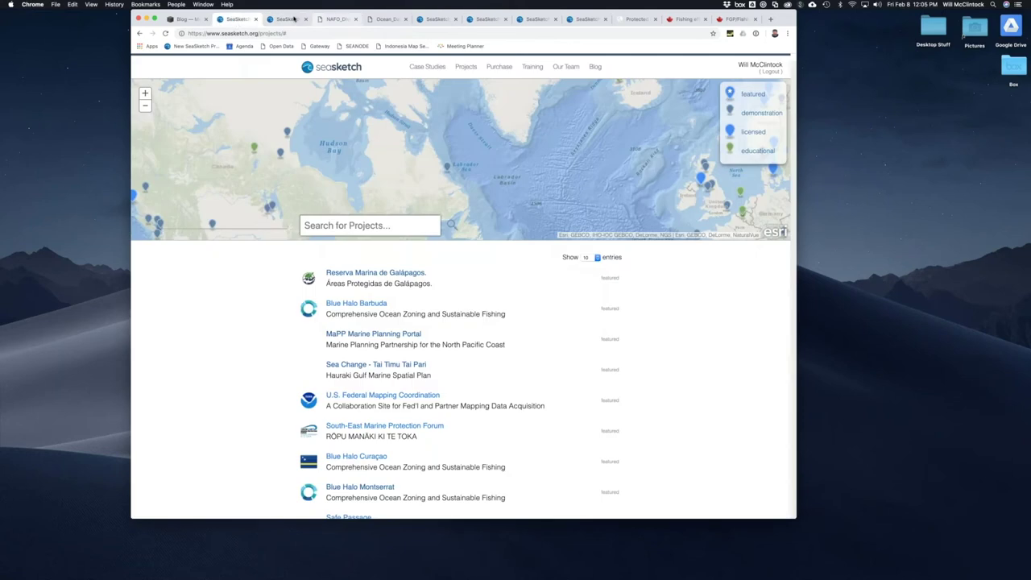
left_click(294, 19)
left_click(444, 19)
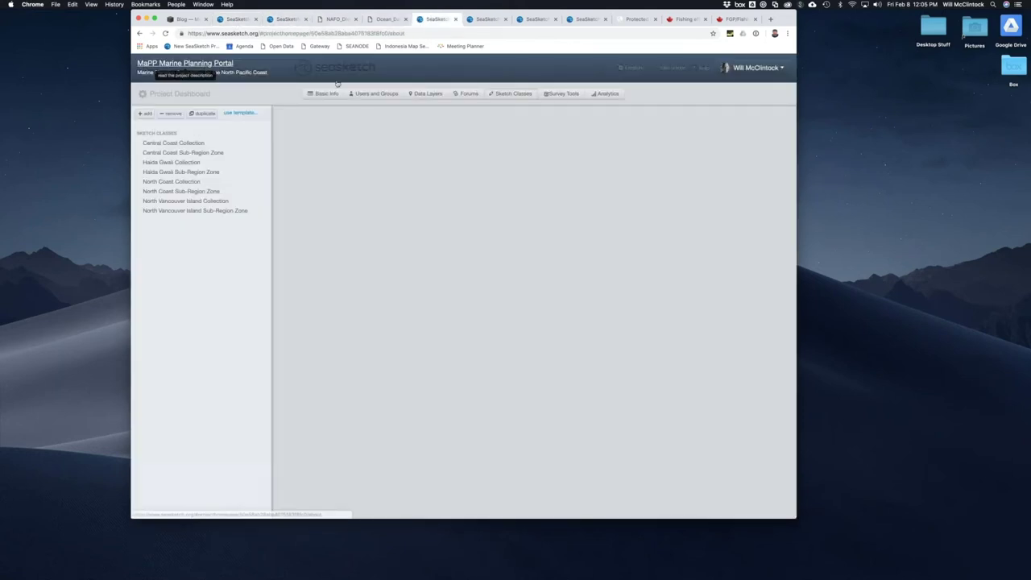
left_click(428, 93)
left_click(717, 92)
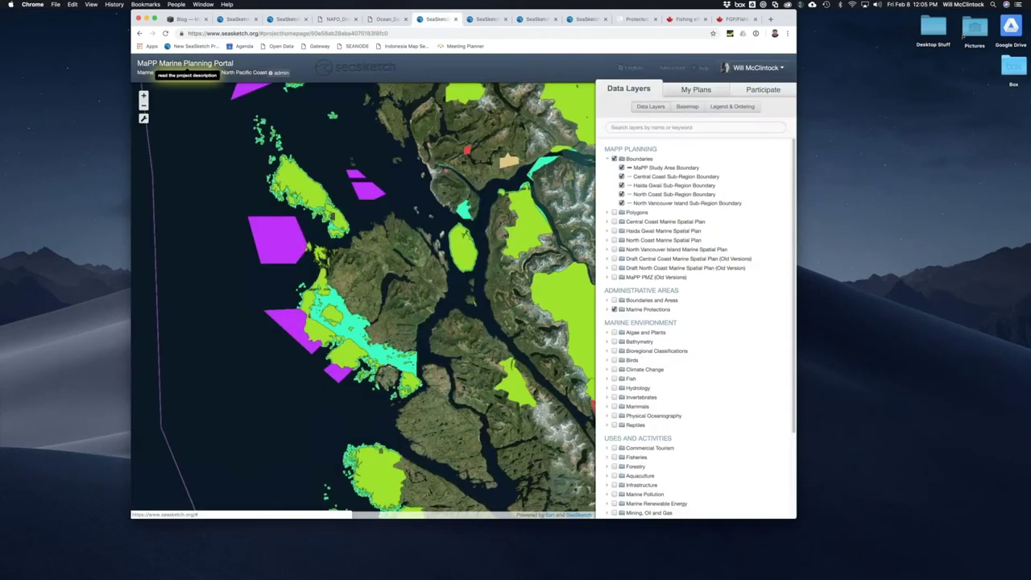